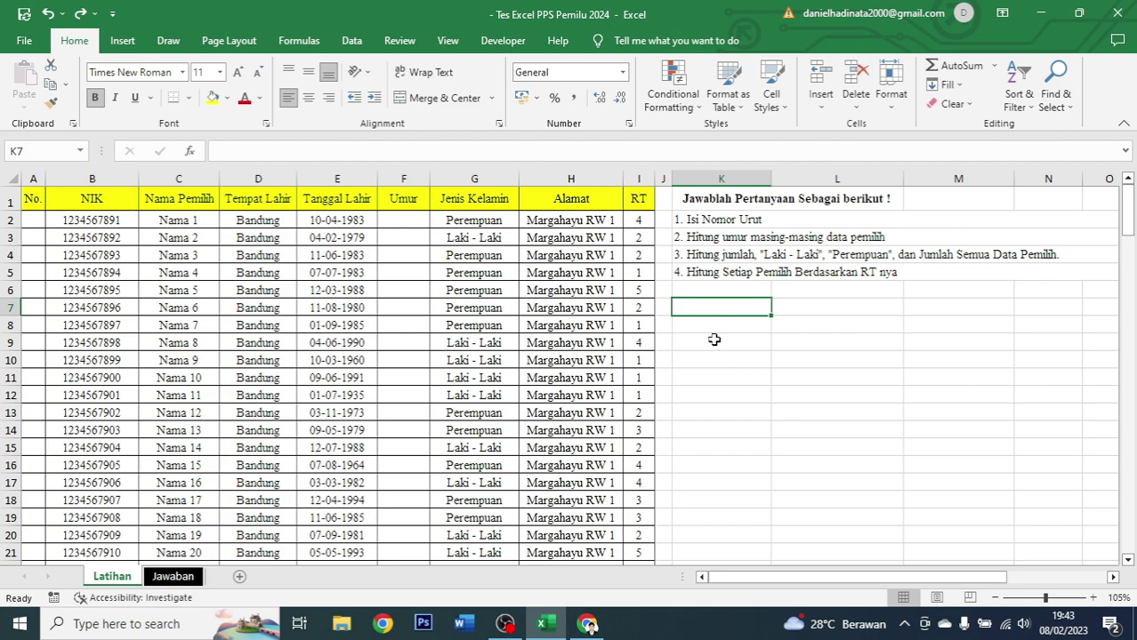
# - Read the Republika PPS article in Chrome down to the PPS duties list, then return to Excel
pyautogui.click(592, 622)
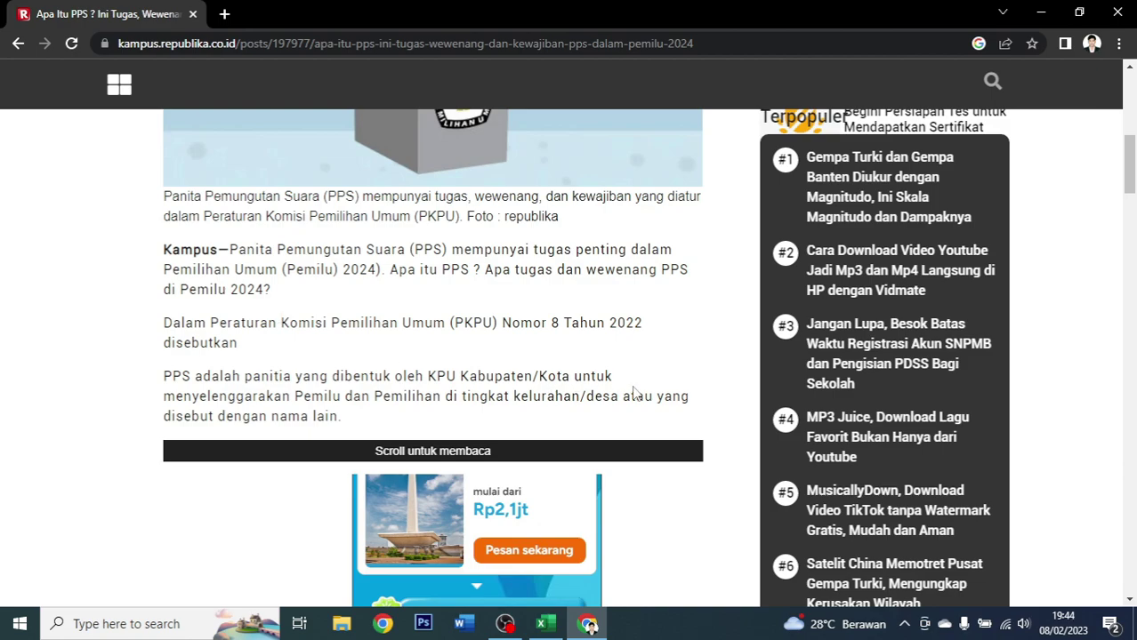
pyautogui.scroll(-5, 671, 366)
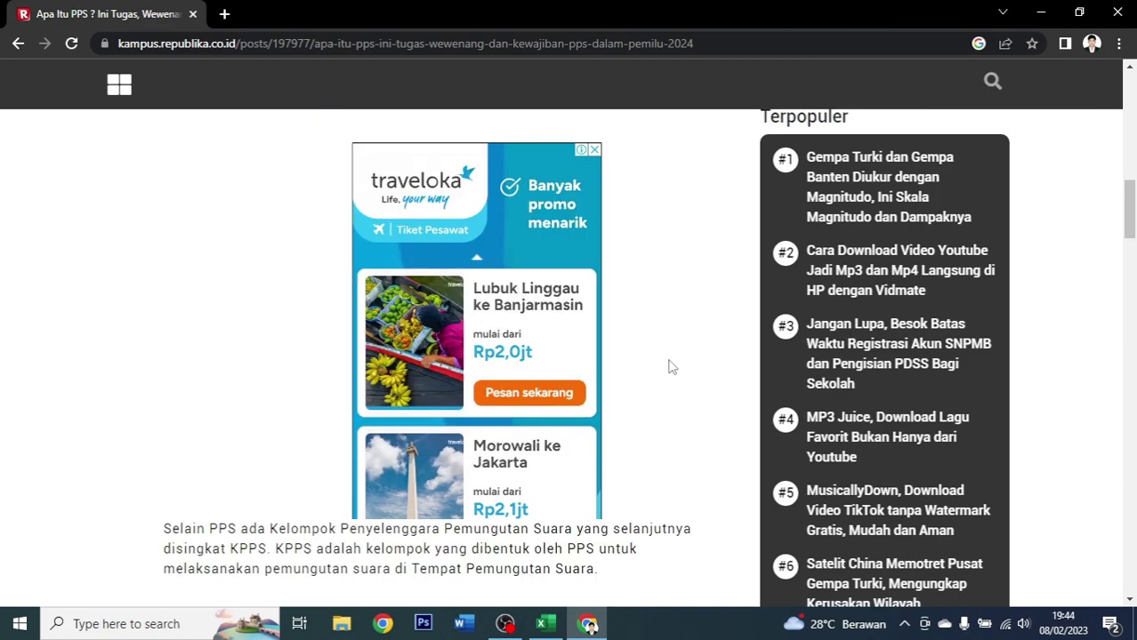
pyautogui.scroll(-1, 671, 366)
pyautogui.scroll(-5, 670, 366)
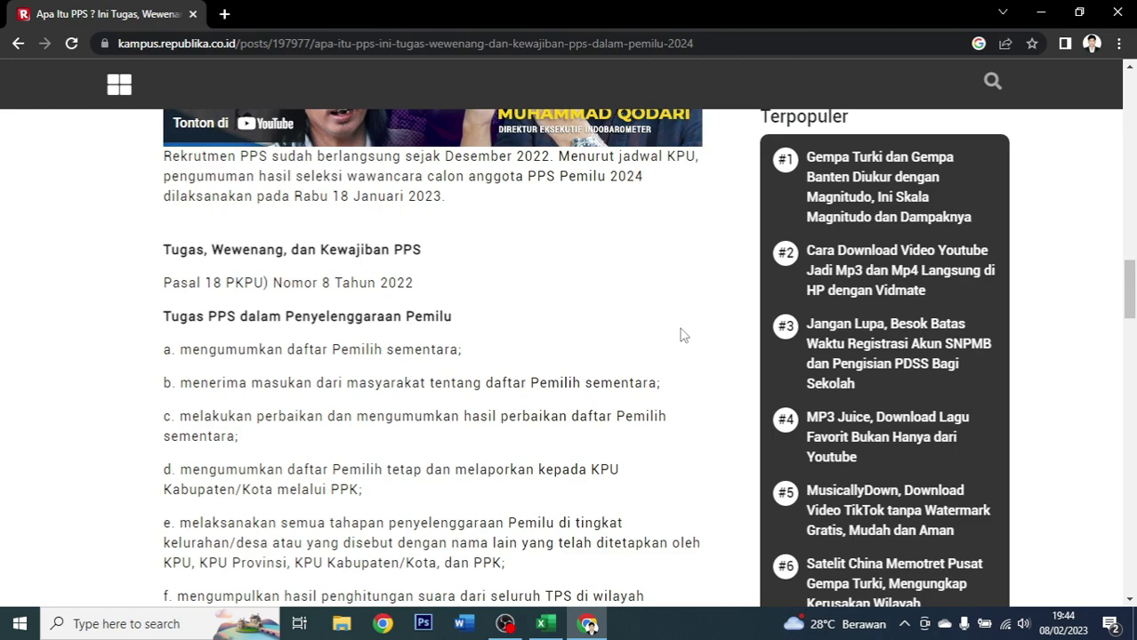
pyautogui.click(545, 624)
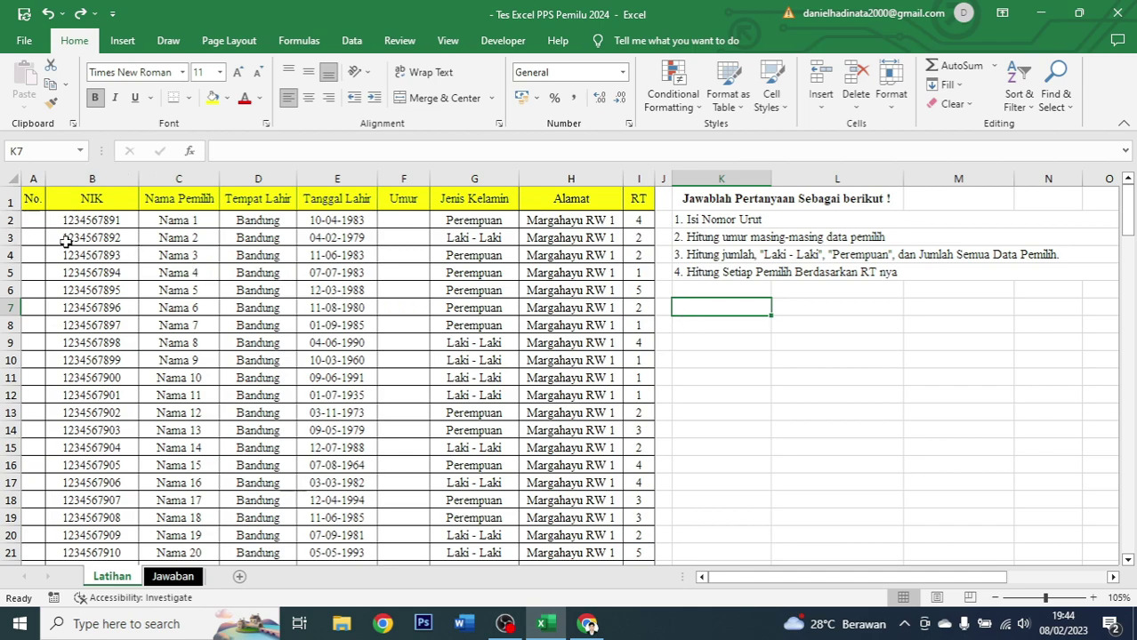
pyautogui.moveTo(35, 198); pyautogui.dragTo(639, 197)
pyautogui.click(203, 232)
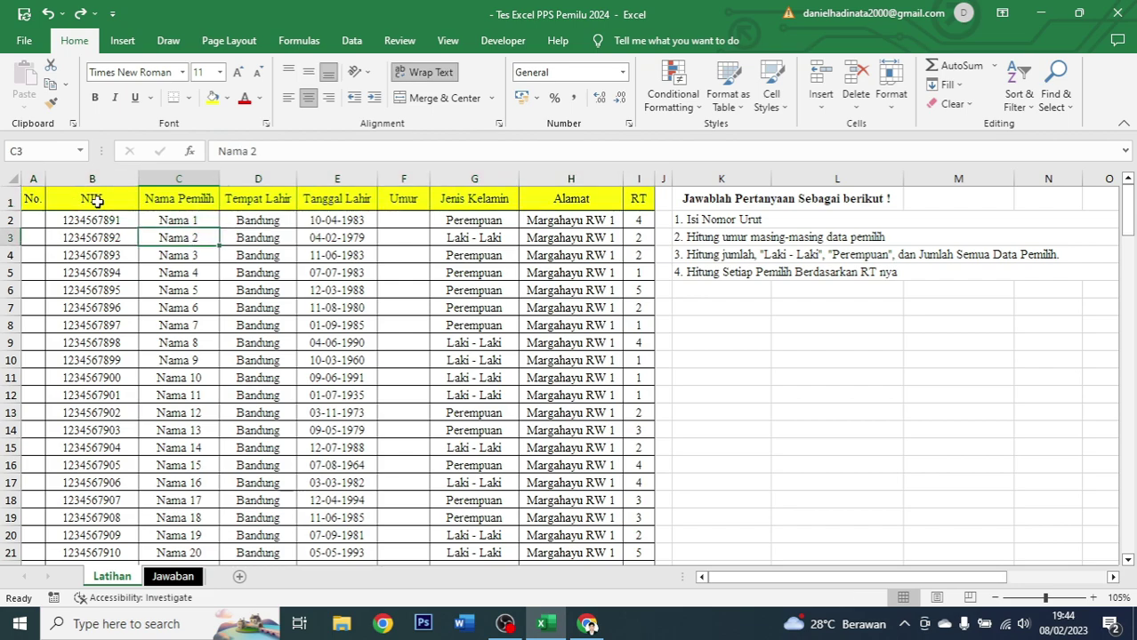
pyautogui.click(76, 198)
pyautogui.click(31, 174)
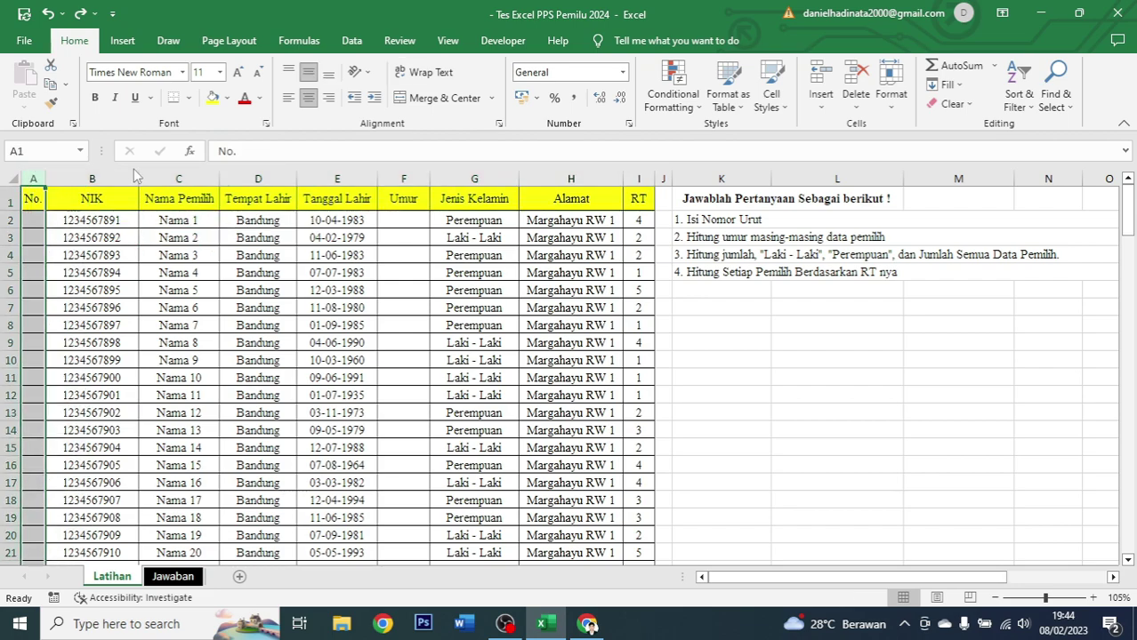
pyautogui.click(413, 178)
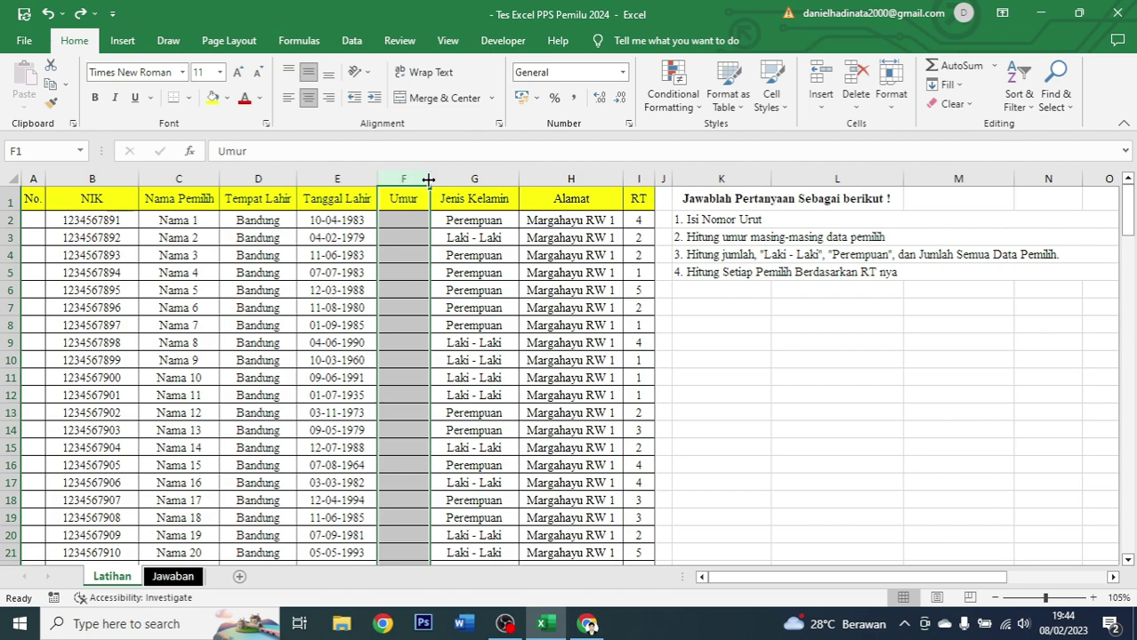
pyautogui.click(33, 179)
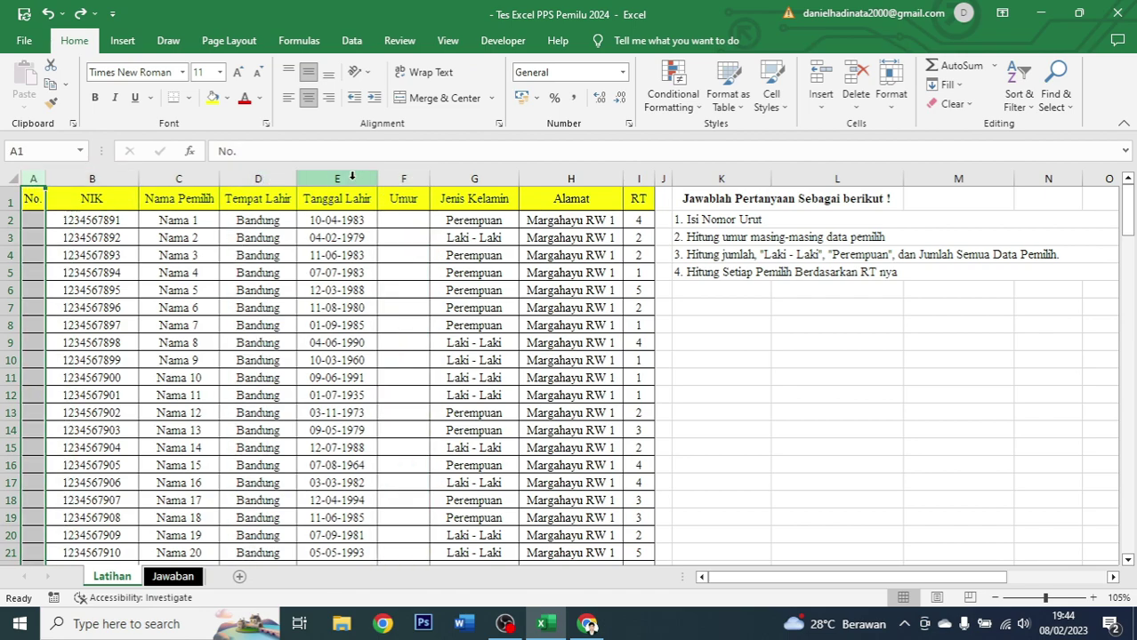
pyautogui.click(403, 179)
pyautogui.click(851, 260)
pyautogui.moveTo(749, 221)
pyautogui.mouseDown()
pyautogui.moveTo(763, 273)
pyautogui.moveTo(784, 224)
pyautogui.mouseUp()
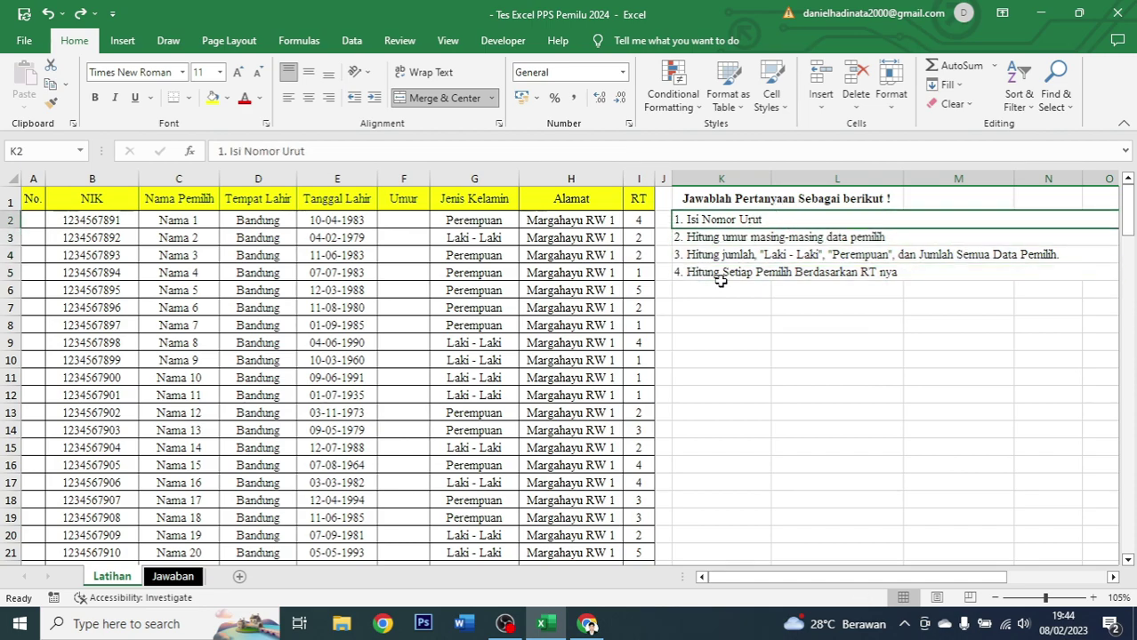
pyautogui.moveTo(718, 279); pyautogui.dragTo(715, 223)
pyautogui.click(715, 223)
pyautogui.click(701, 287)
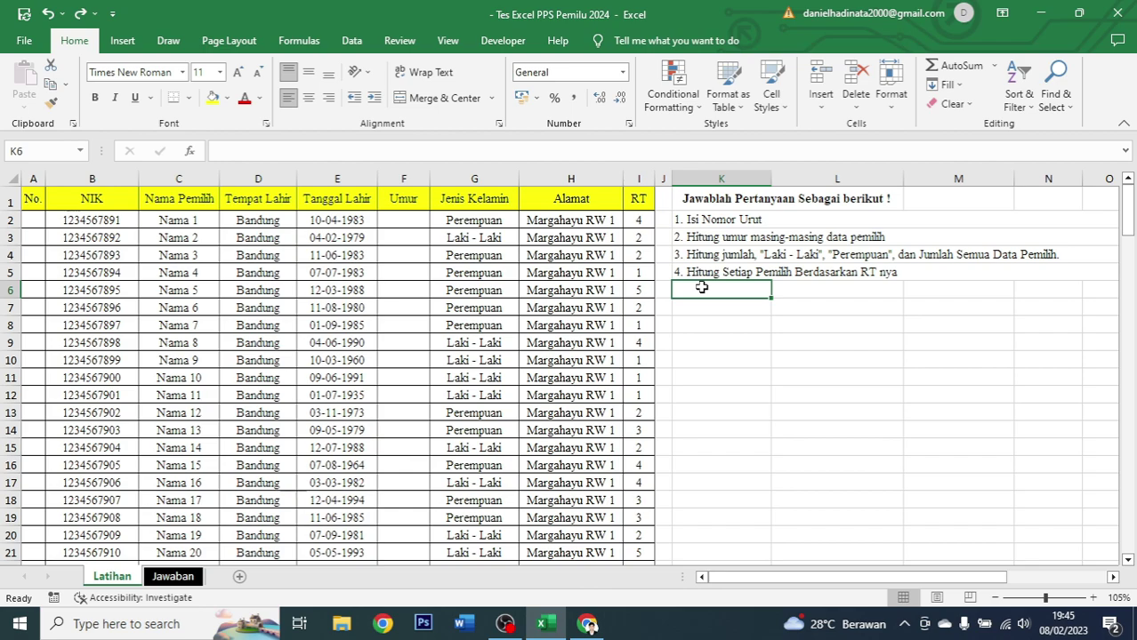
pyautogui.click(783, 220)
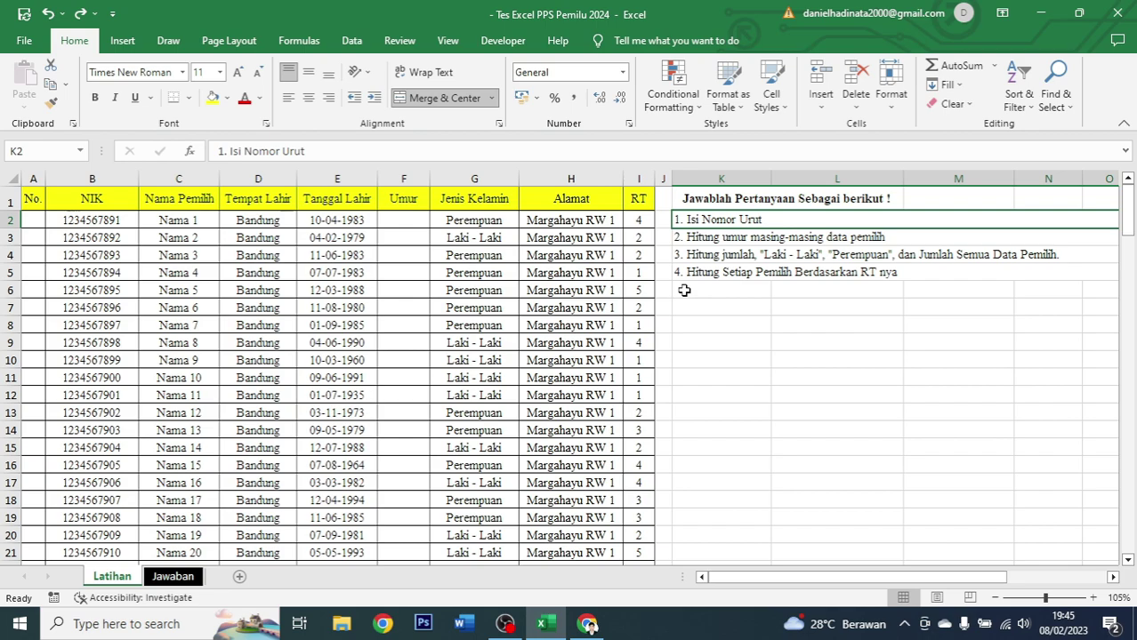
pyautogui.click(35, 179)
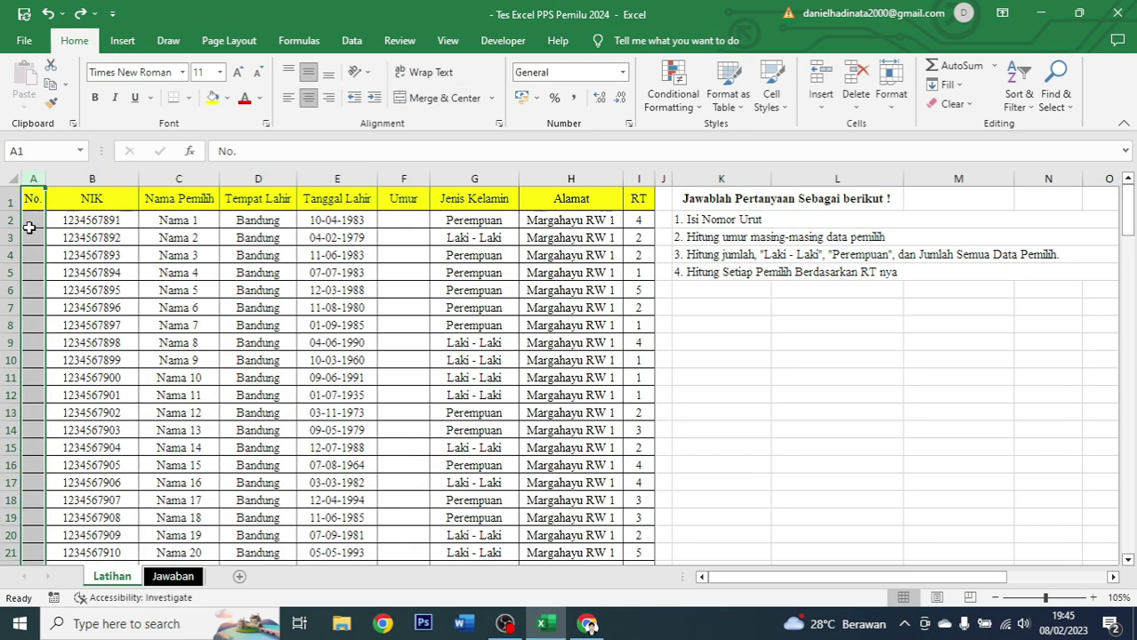
# - Enter 1, 2 and 3 in A2:A4, then clear those cells again
pyautogui.click(30, 224)
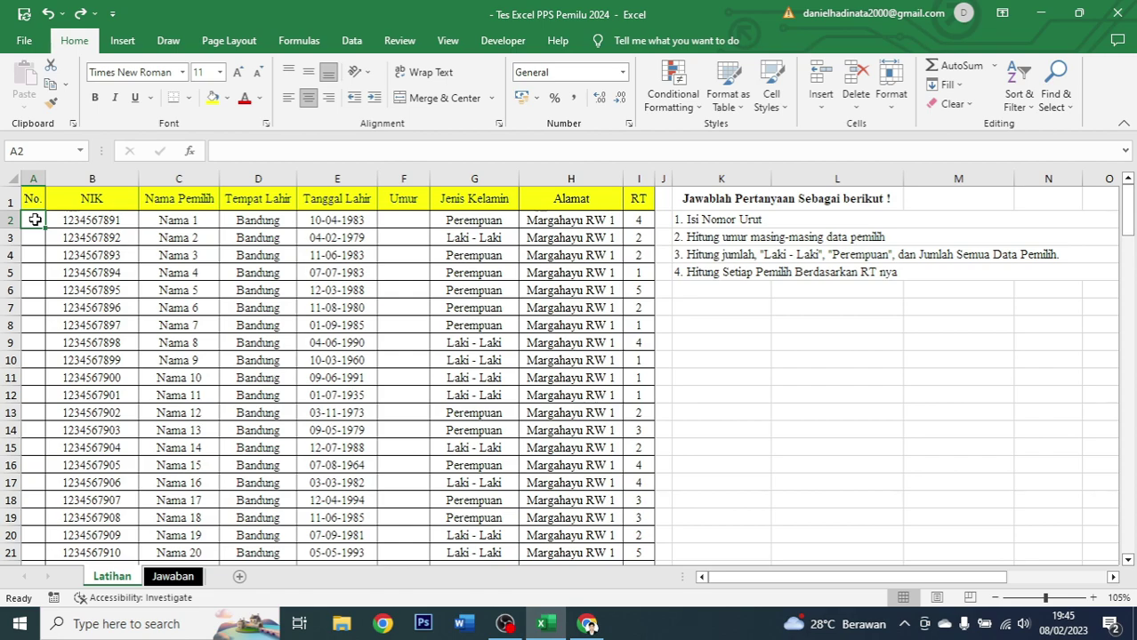
pyautogui.write('1')
pyautogui.press('Return')
pyautogui.write('2')
pyautogui.press('Return')
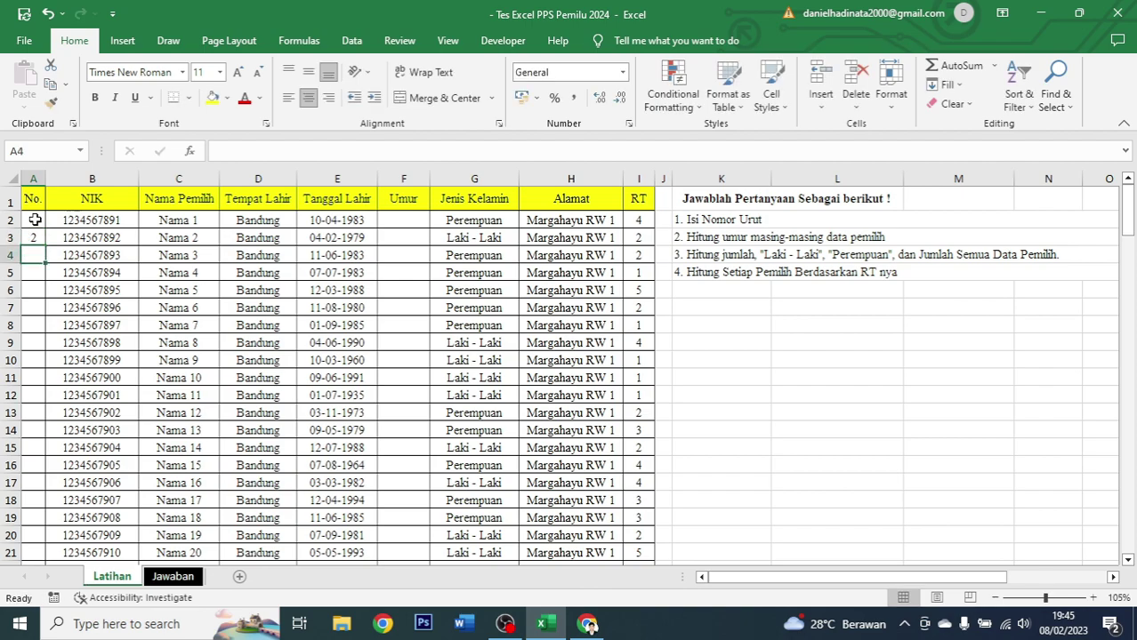
pyautogui.write('3')
pyautogui.press('Return')
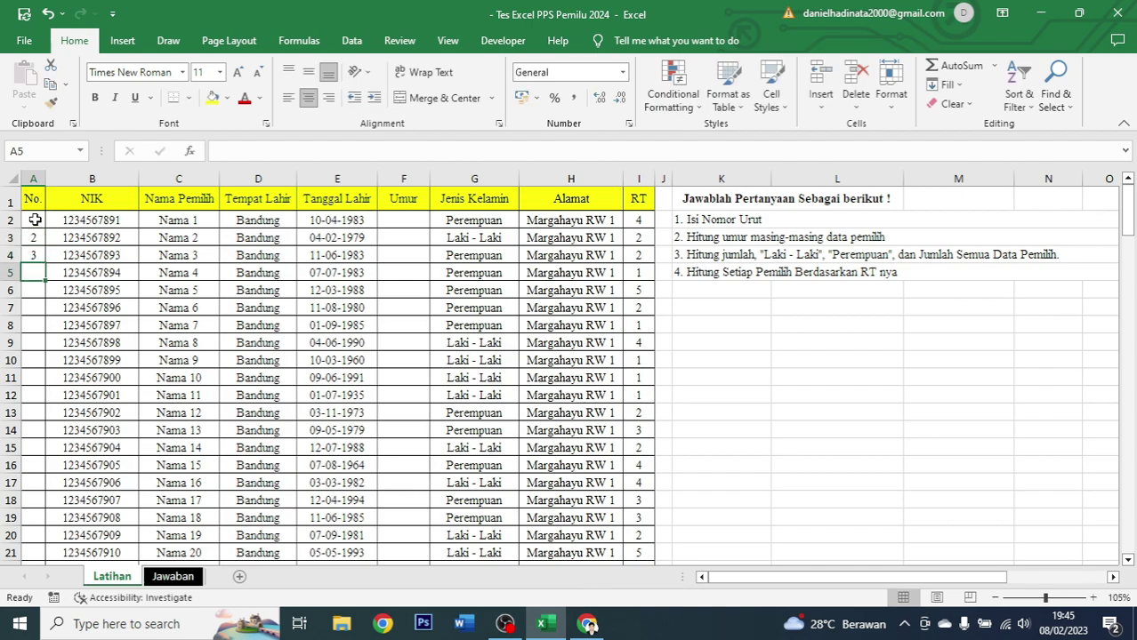
pyautogui.moveTo(34, 221); pyautogui.dragTo(42, 252)
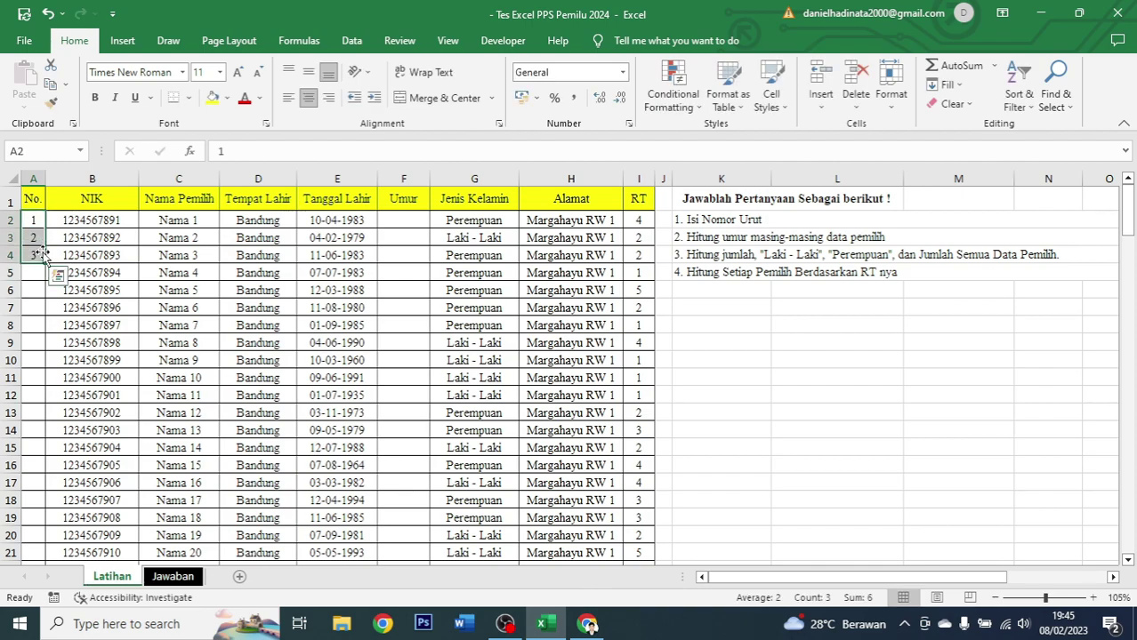
pyautogui.press('Delete')
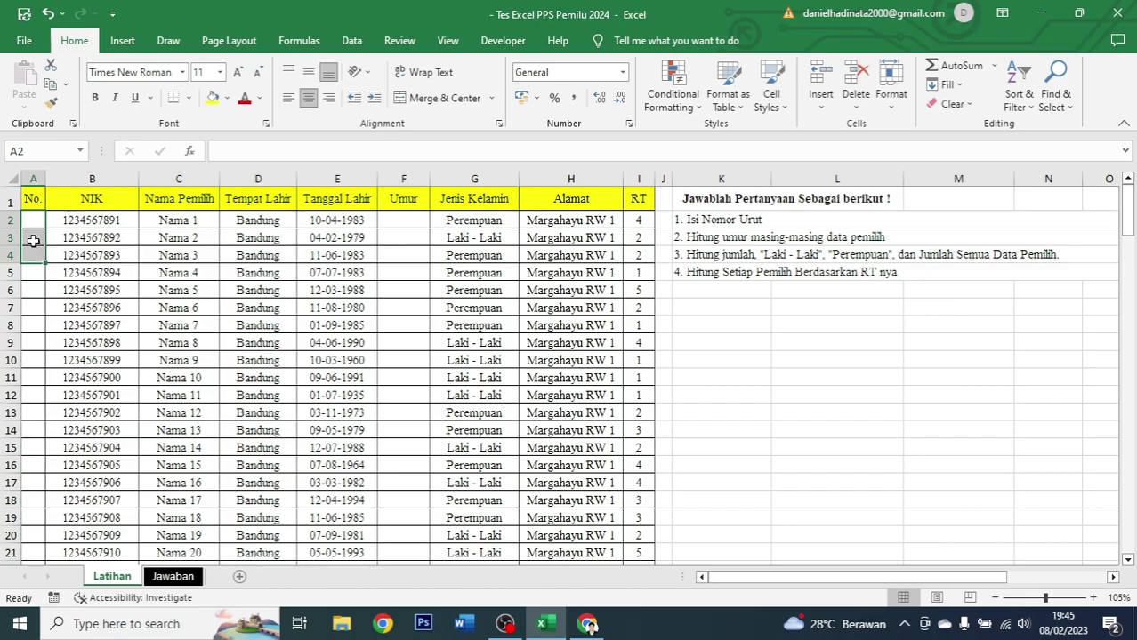
# - Enter 1 in A2 and 2 in A3, and select A2:A3 as the series start
pyautogui.click(34, 242)
pyautogui.click(34, 222)
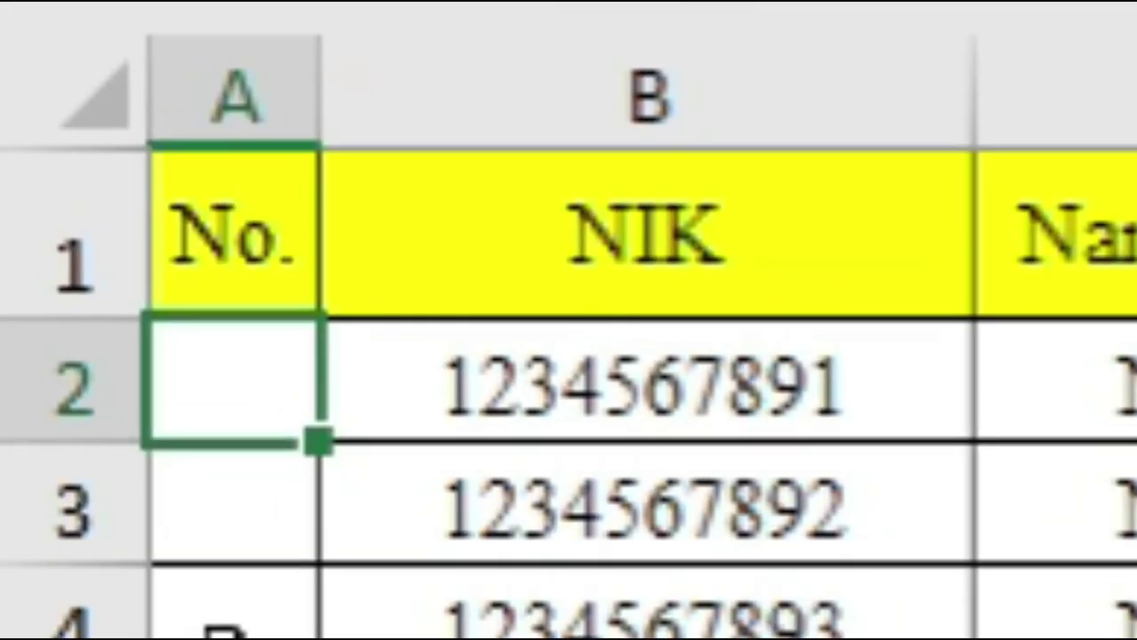
pyautogui.write('1')
pyautogui.press('Return')
pyautogui.write('2')
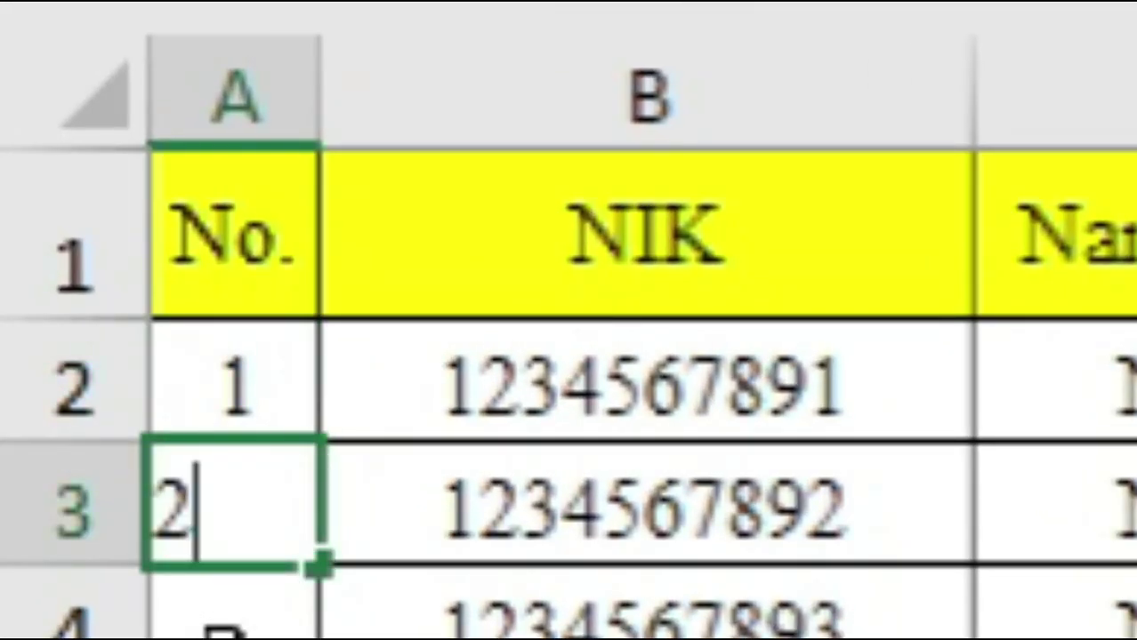
pyautogui.hotkey('ctrl', 'Return')
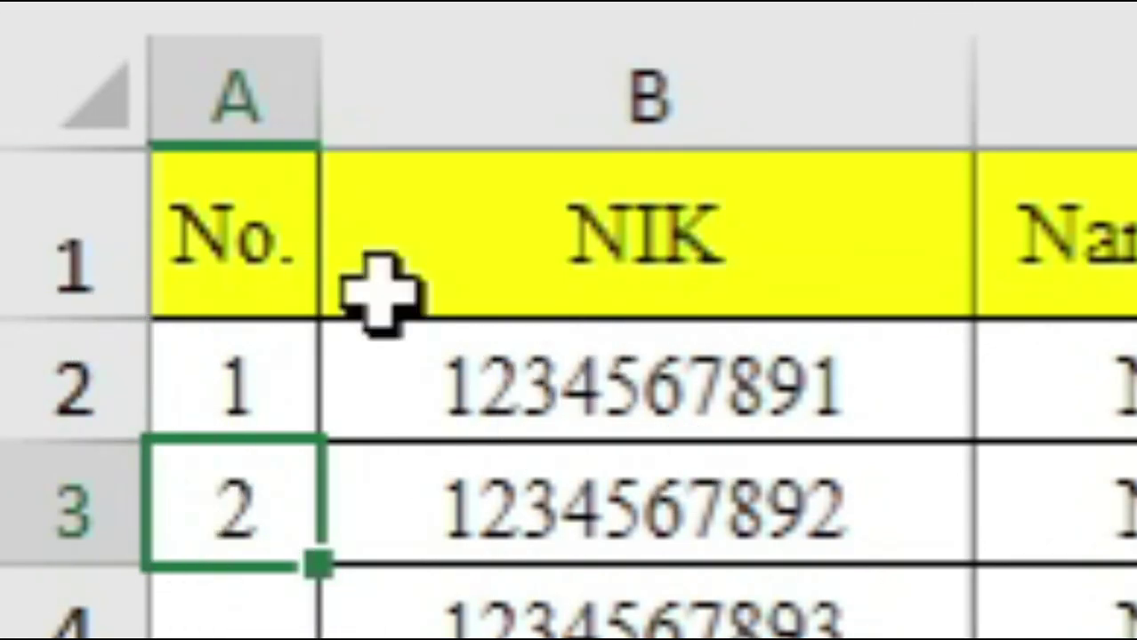
pyautogui.click(294, 352)
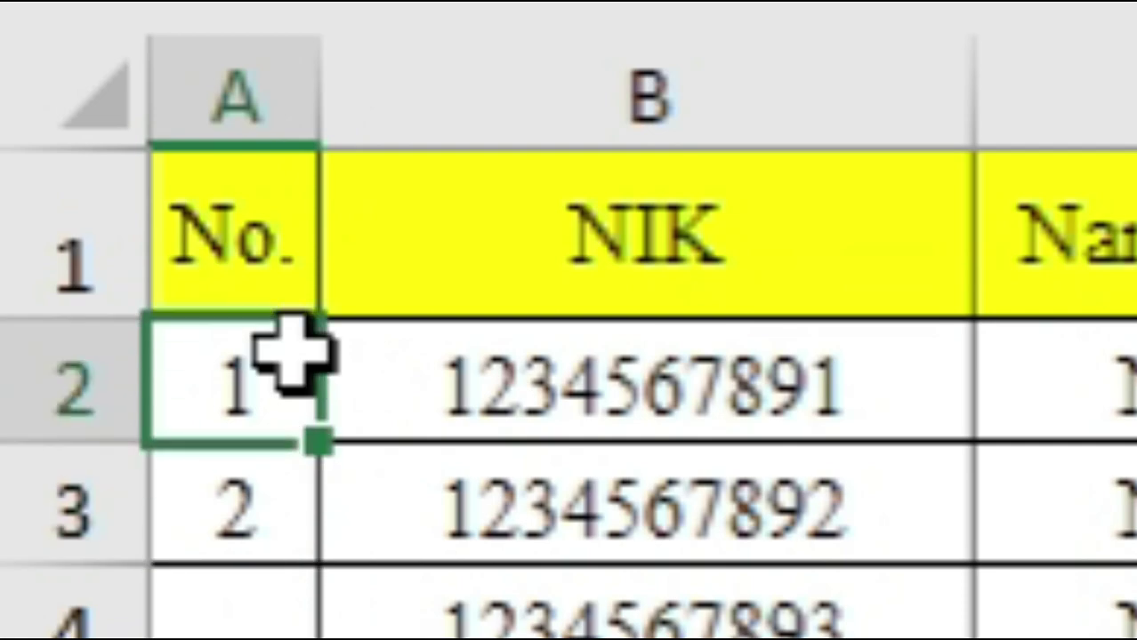
pyautogui.moveTo(293, 351); pyautogui.dragTo(292, 477)
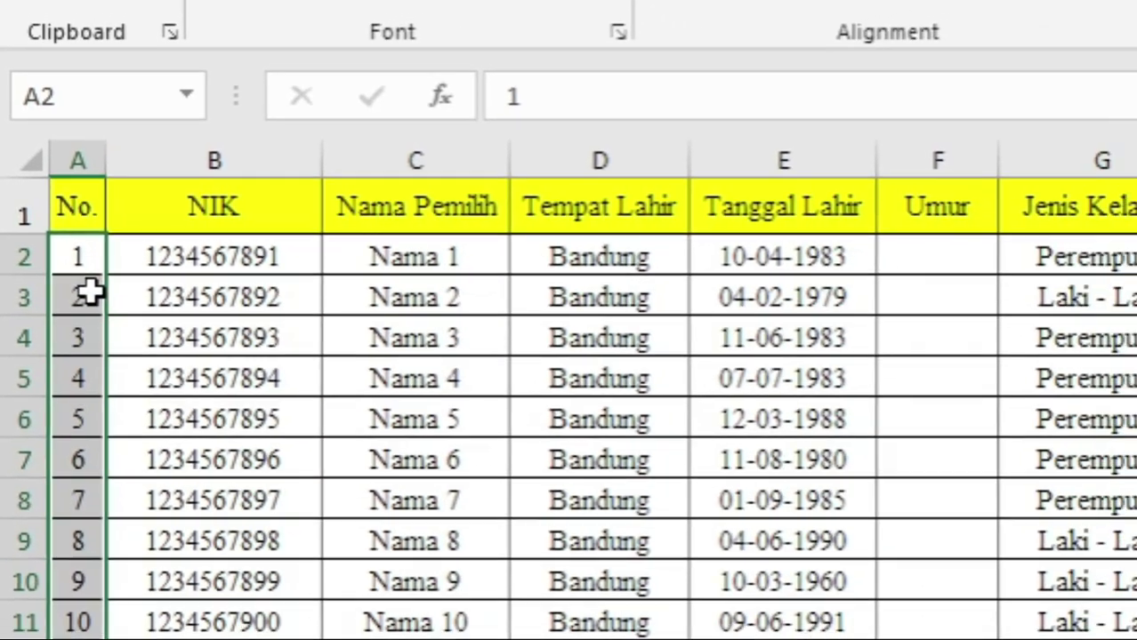
# - Check the sequential numbers now filled in the No. column
pyautogui.click(68, 272)
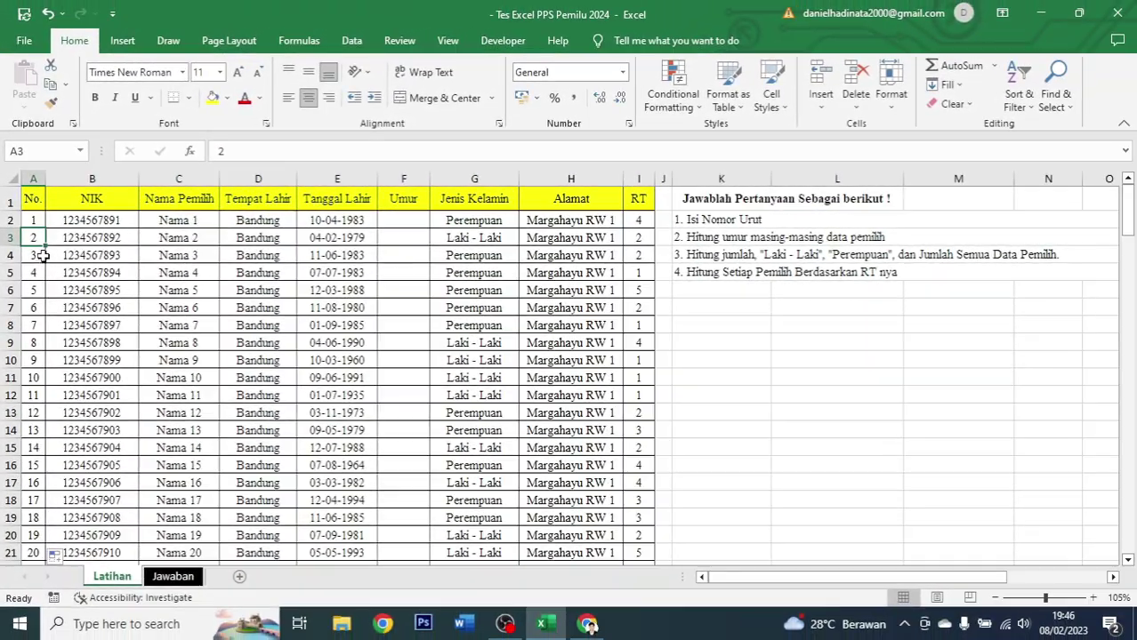
pyautogui.click(33, 290)
pyautogui.scroll(-8, 34, 369)
pyautogui.scroll(-4, 36, 369)
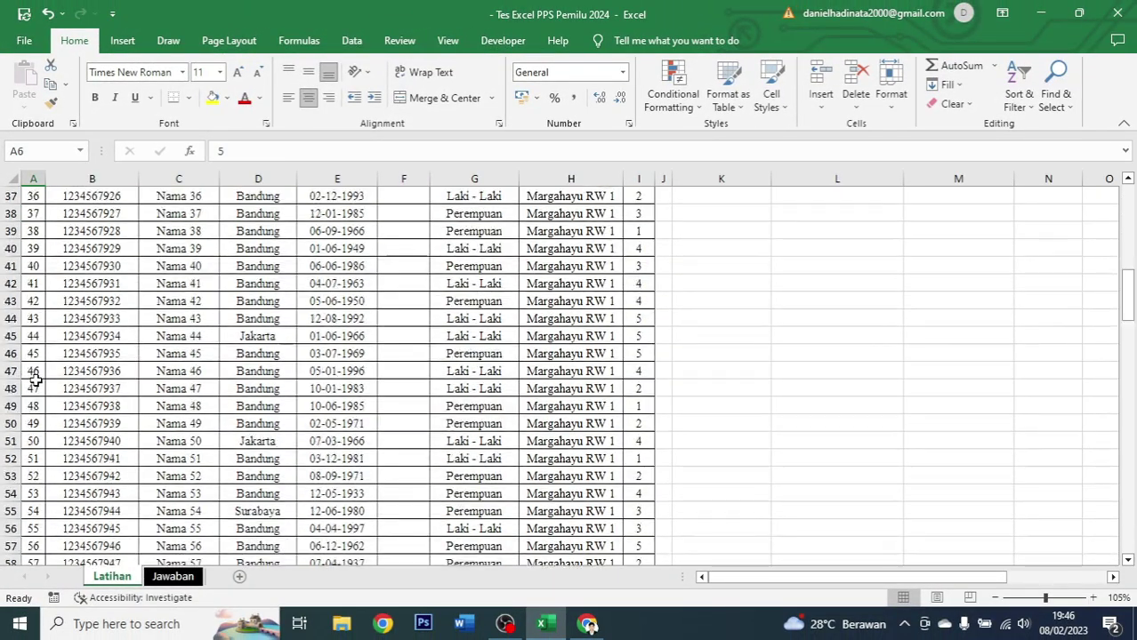
pyautogui.scroll(-8, 35, 392)
pyautogui.scroll(10, 35, 417)
pyautogui.scroll(3, 38, 413)
pyautogui.scroll(7, 39, 422)
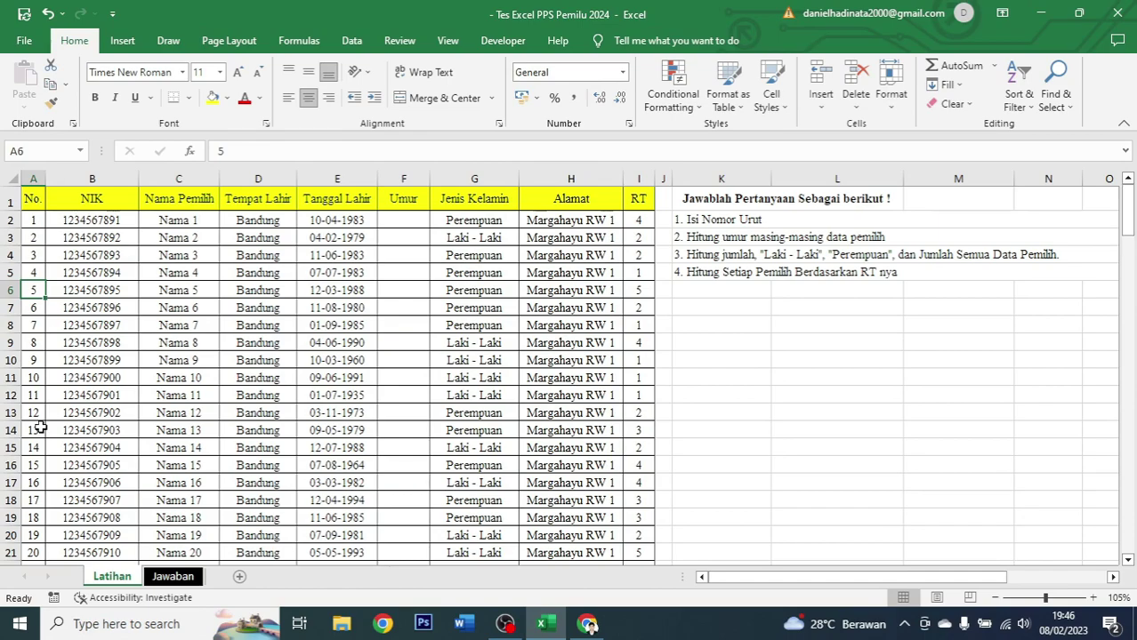
# - Confirm the No. column ends at 147 and return to the top of the table
pyautogui.click(36, 222)
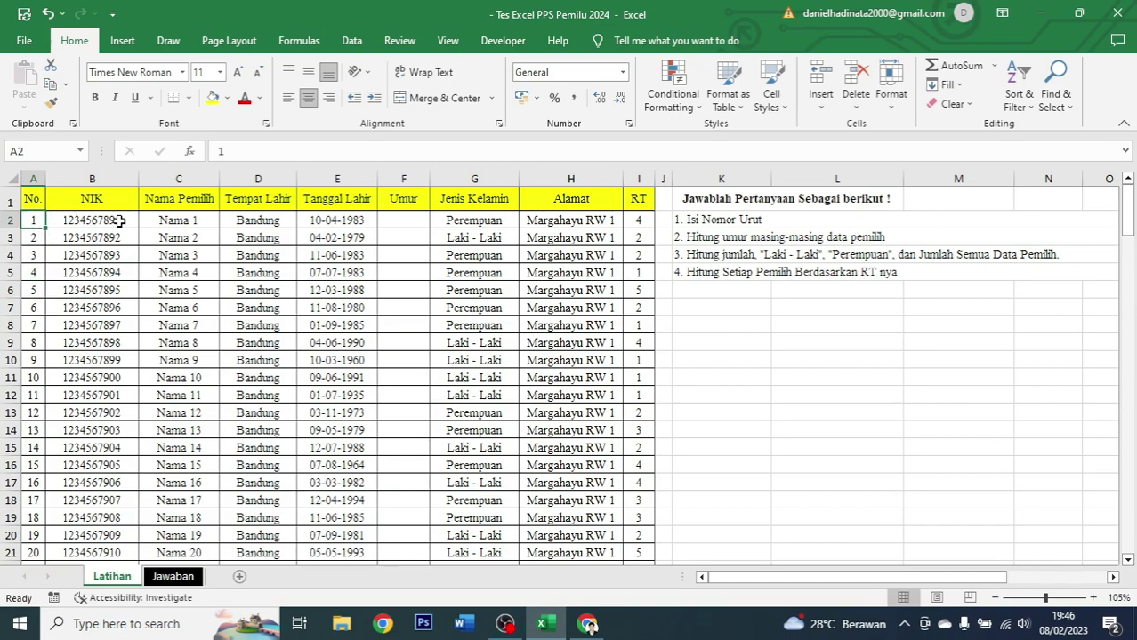
pyautogui.hotkey('ctrl', 'Down')
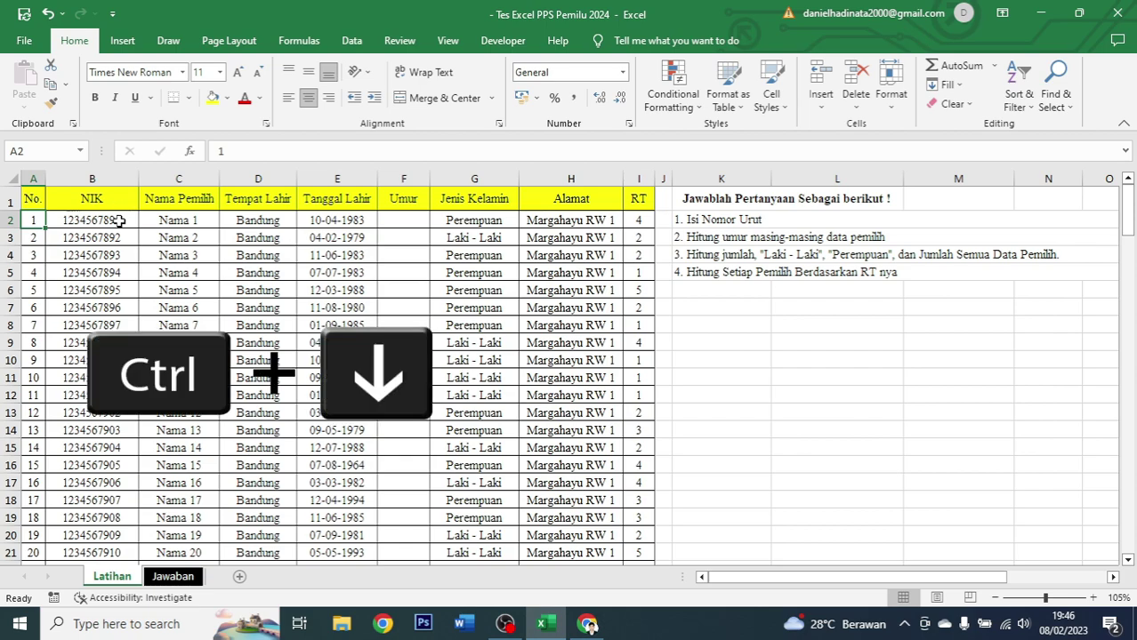
pyautogui.hotkey('ctrl', 'Down')
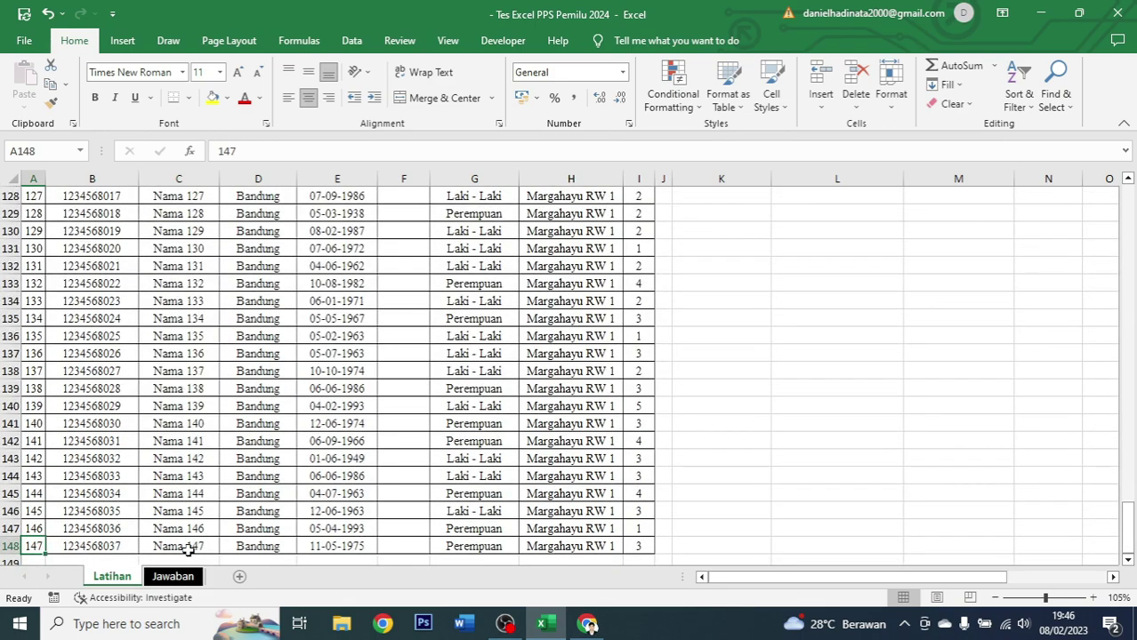
pyautogui.scroll(-1, 78, 504)
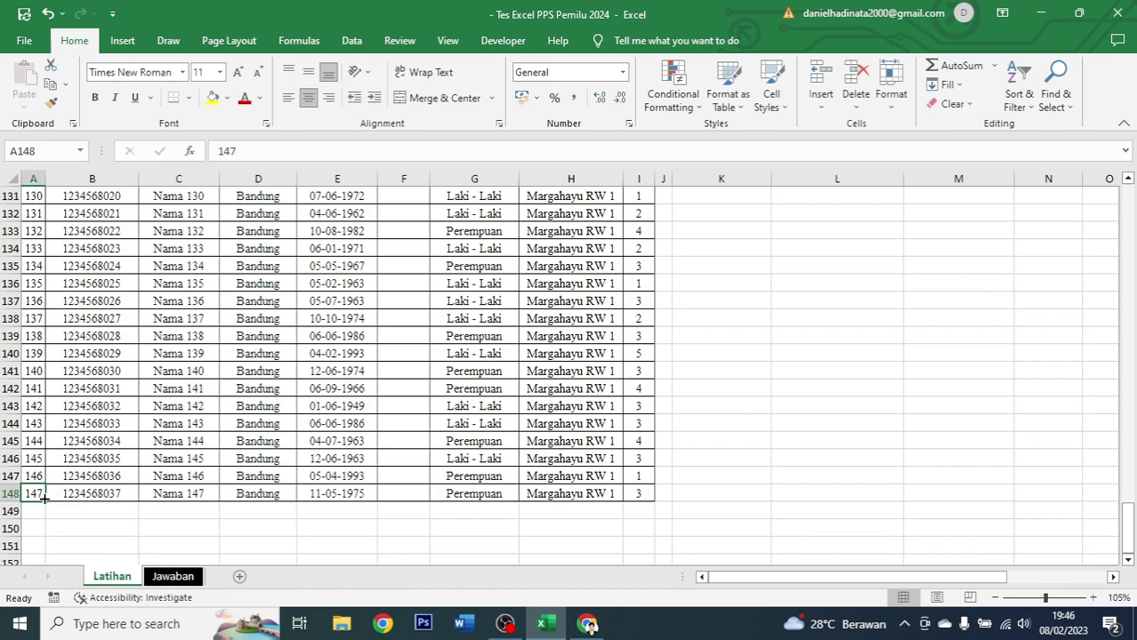
pyautogui.hotkey('ctrl', 'Up')
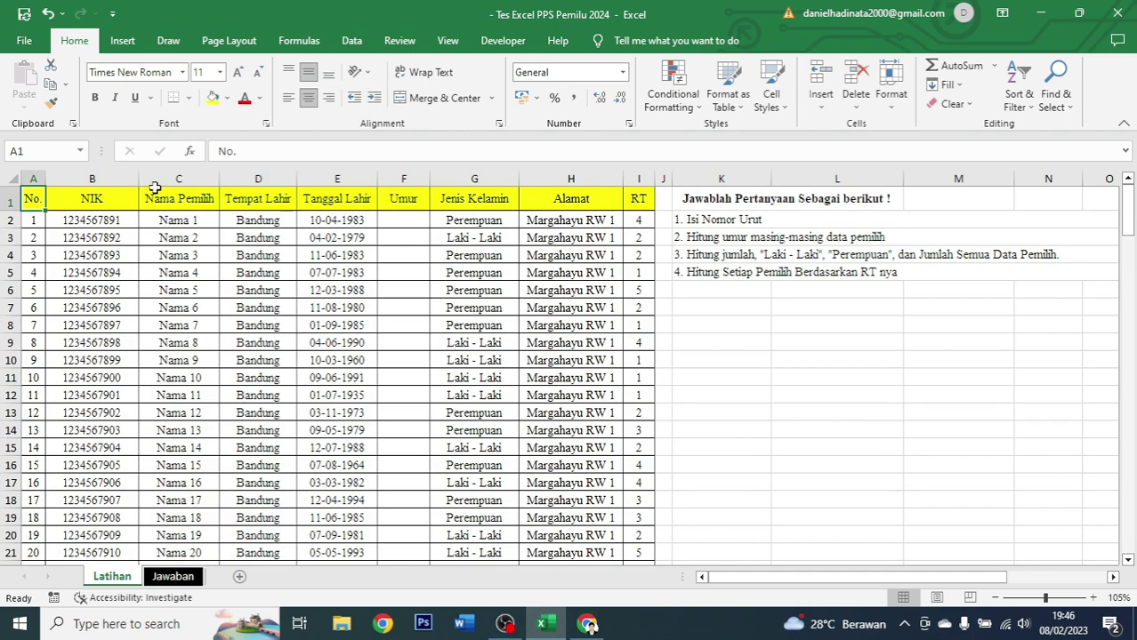
pyautogui.click(29, 179)
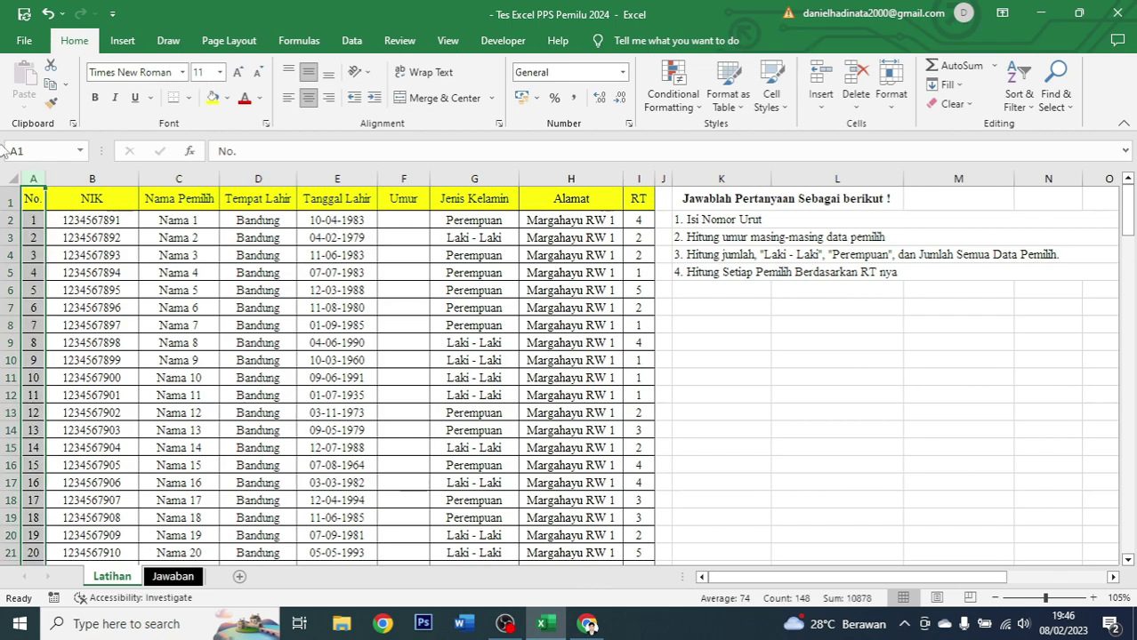
pyautogui.click(404, 226)
pyautogui.click(711, 237)
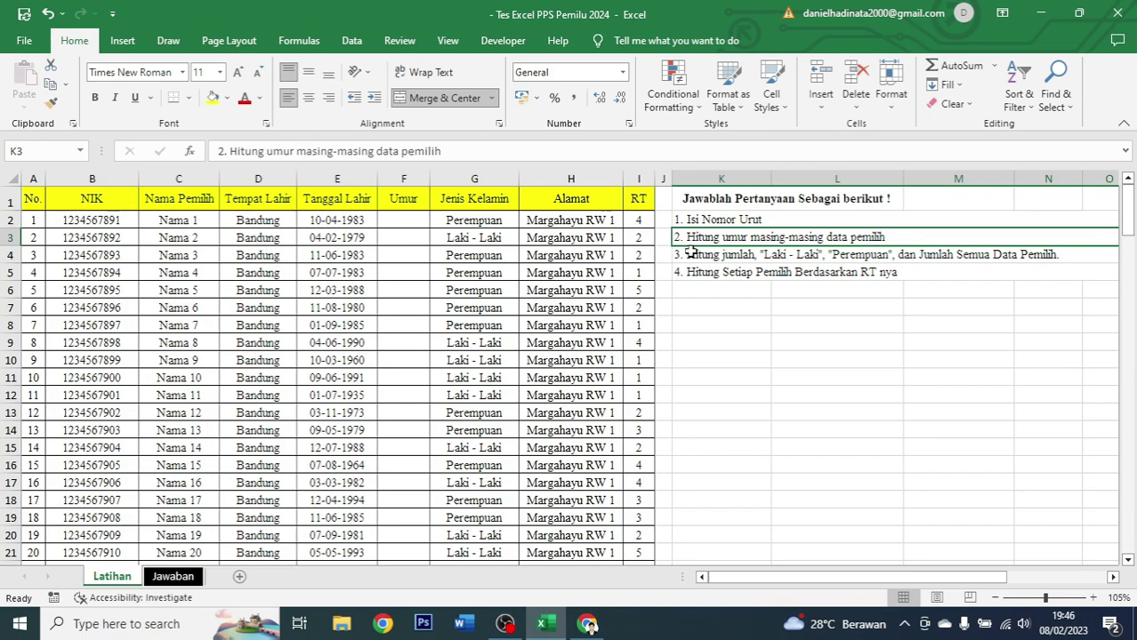
pyautogui.click(408, 180)
pyautogui.click(404, 224)
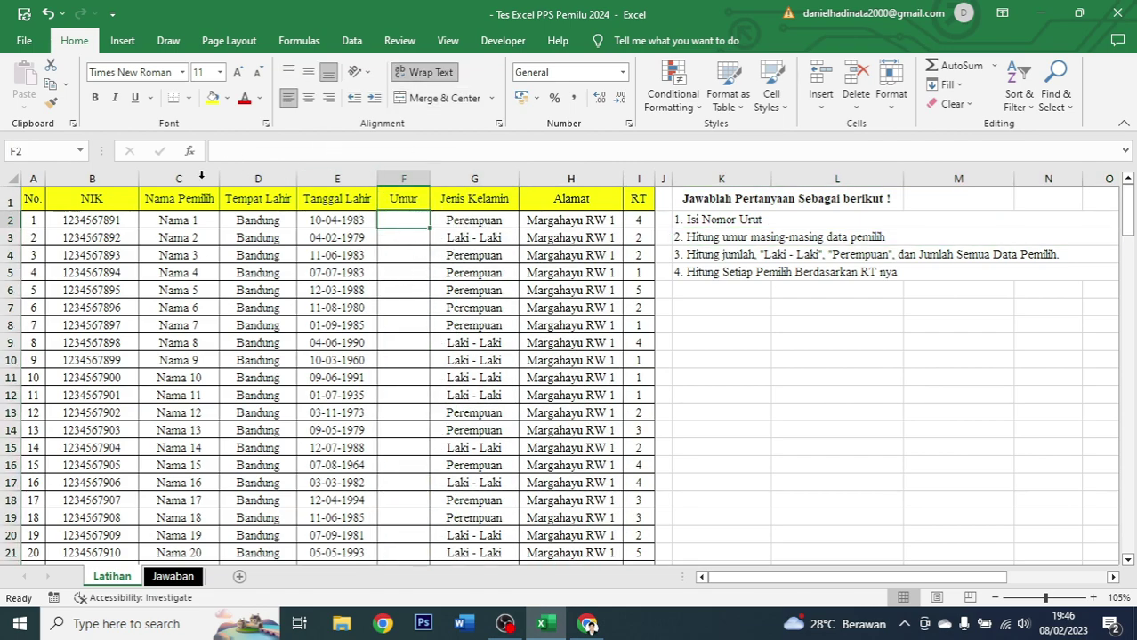
pyautogui.click(355, 222)
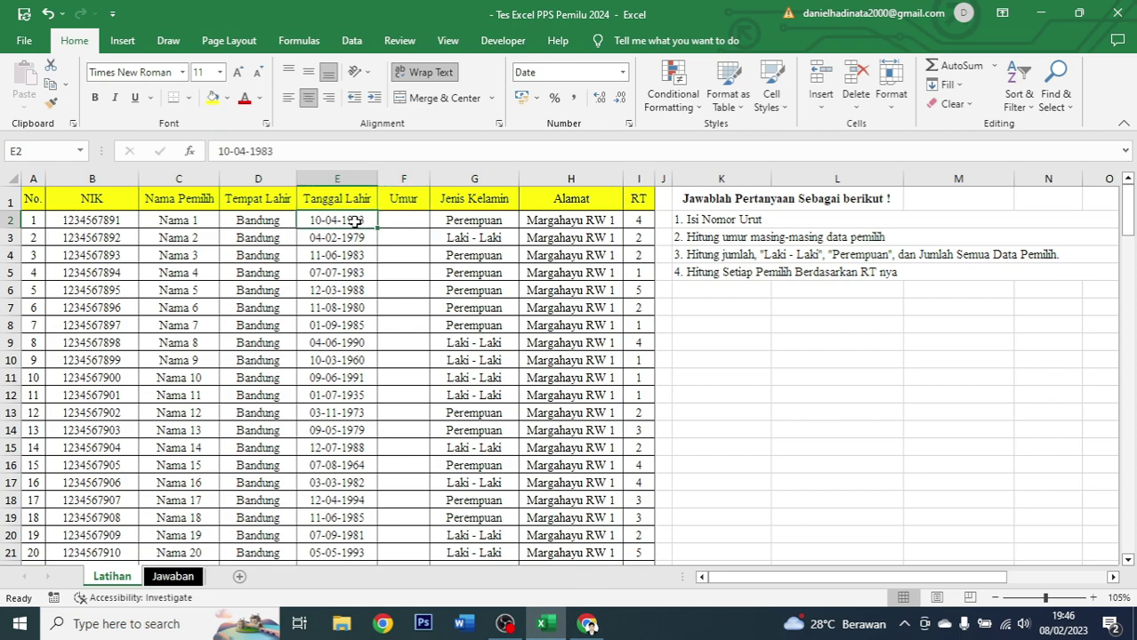
pyautogui.click(411, 221)
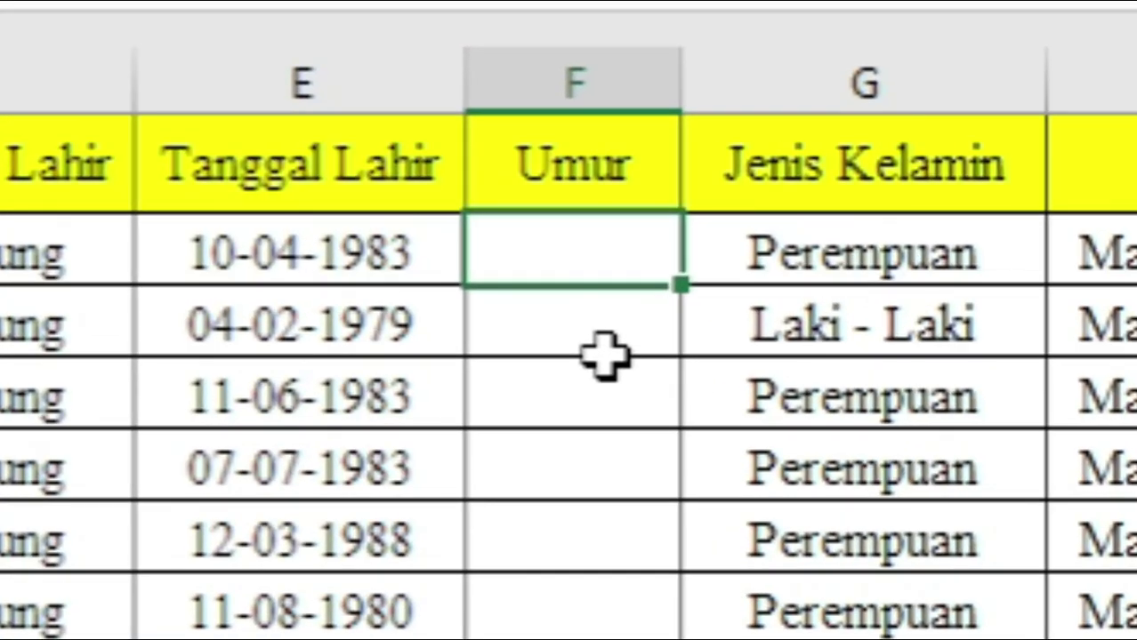
# - Enter =DATEDIF(E2;TODAY();"Y") in F2 and centre the result
pyautogui.write('=')
pyautogui.write('dat')
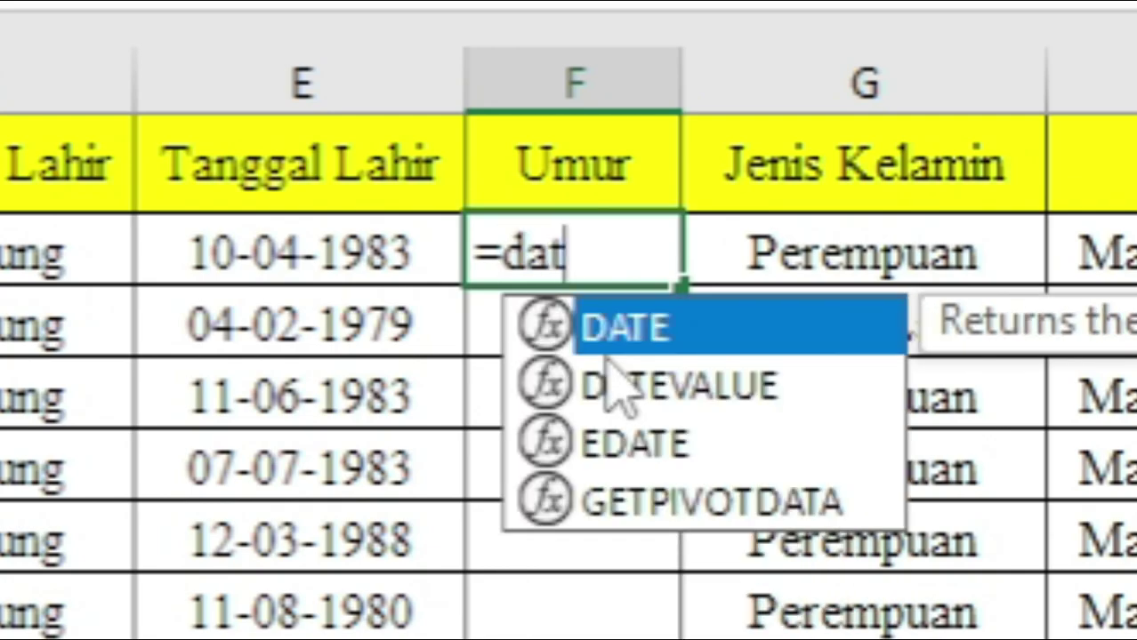
pyautogui.write('edif')
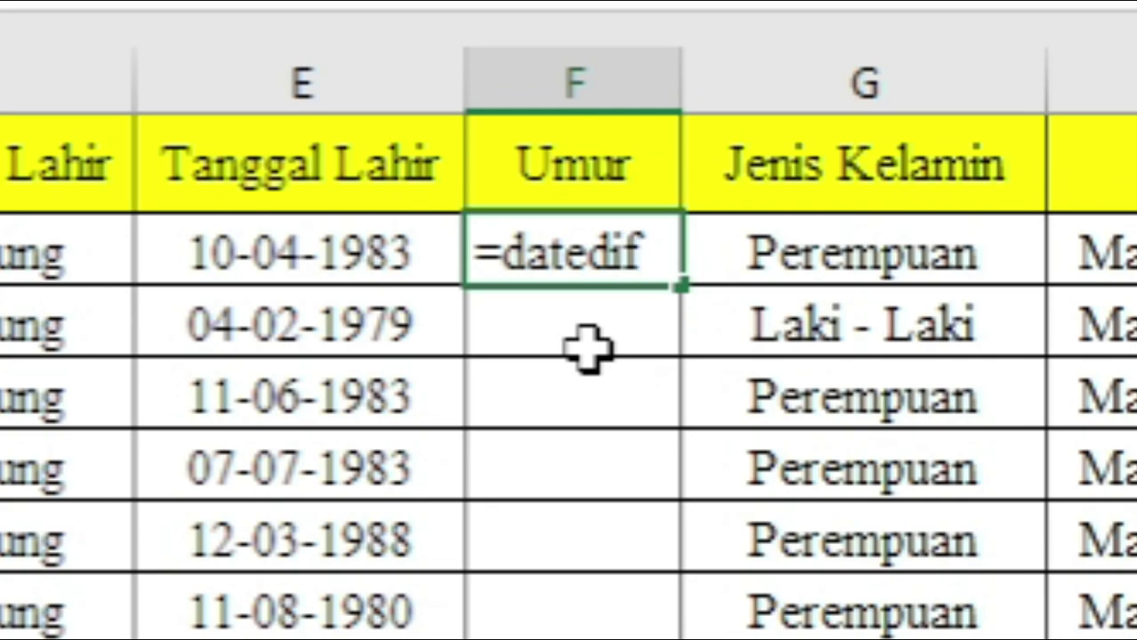
pyautogui.write('(')
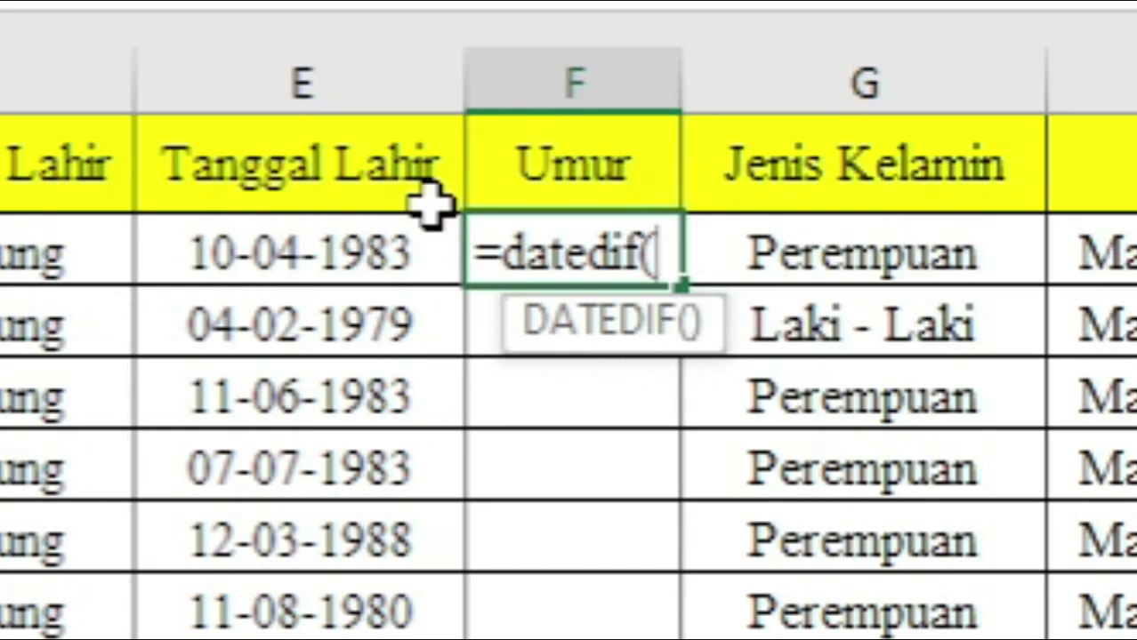
pyautogui.click(350, 257)
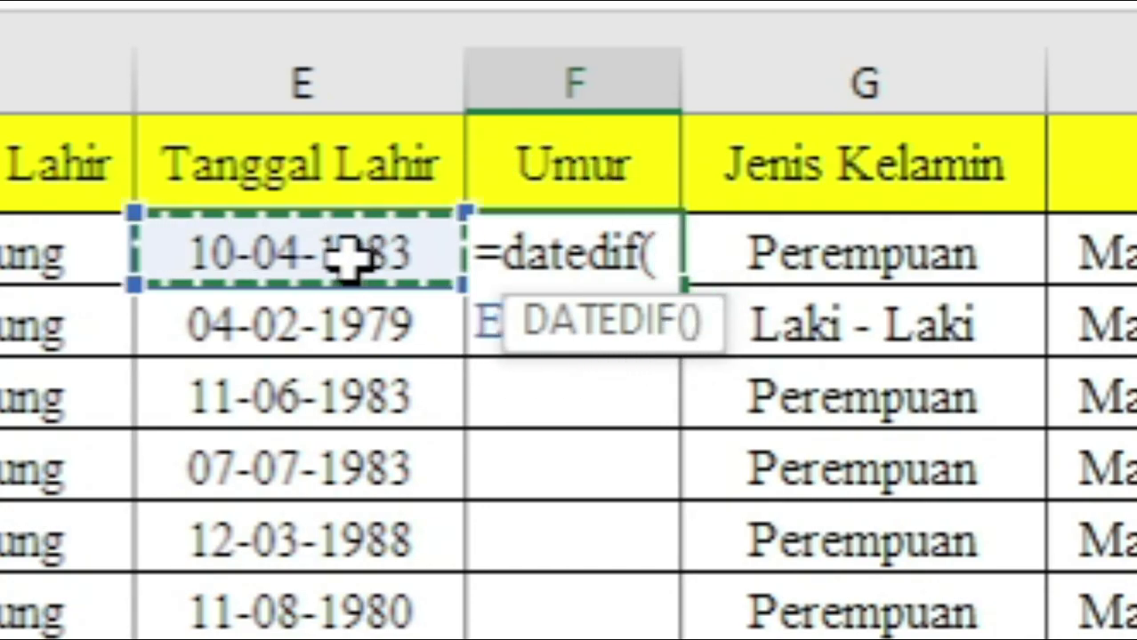
pyautogui.write(';')
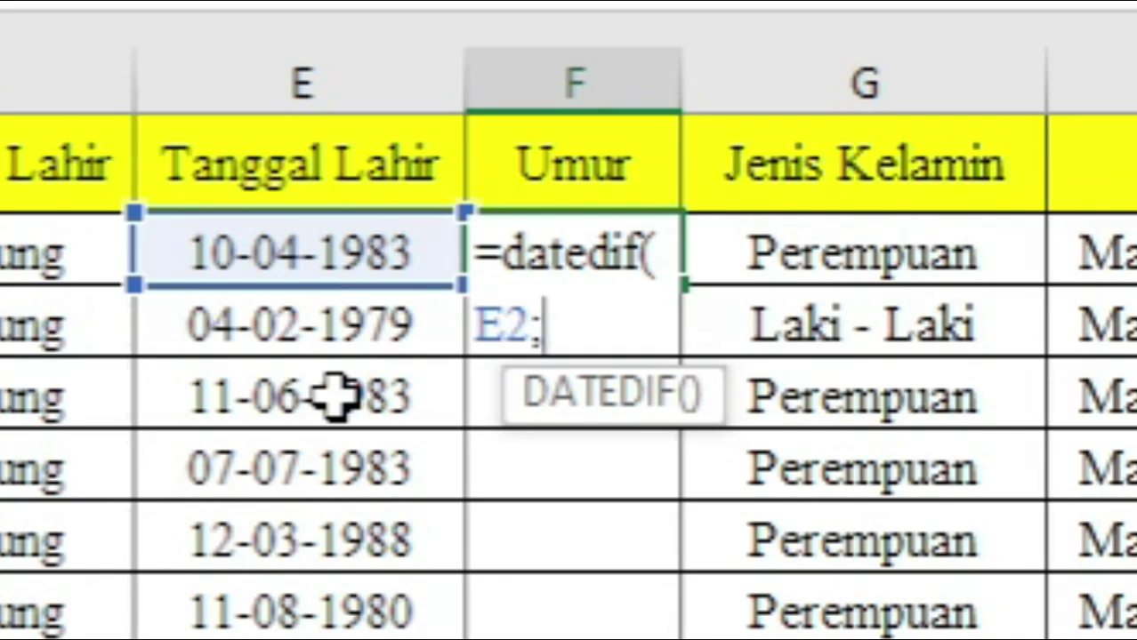
pyautogui.write('today')
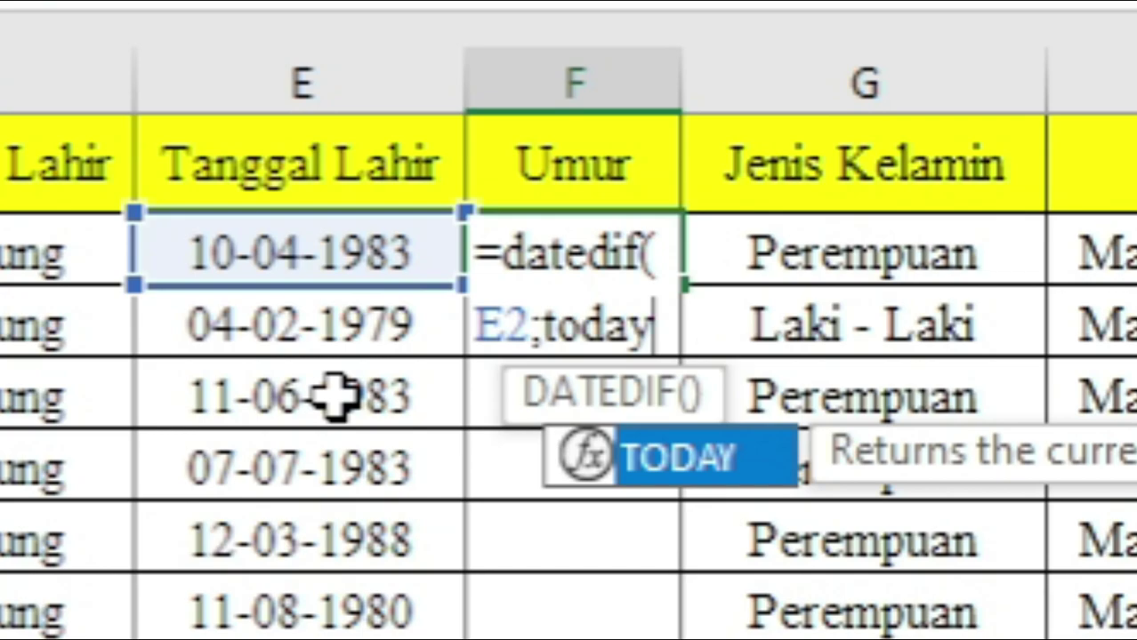
pyautogui.press('Tab')
pyautogui.write(')')
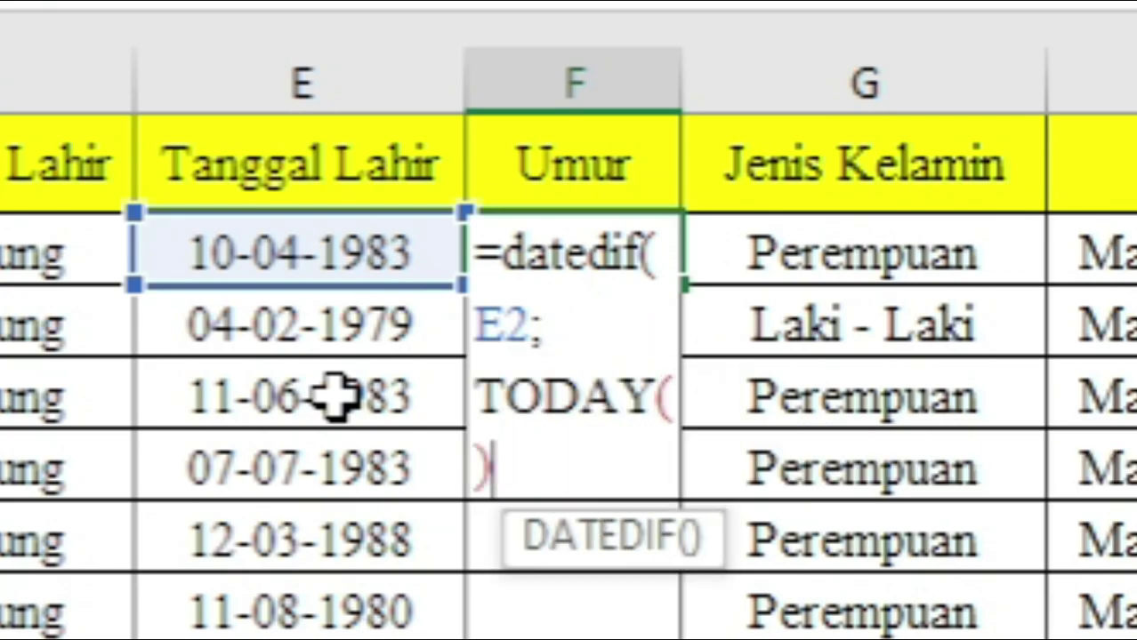
pyautogui.write(';')
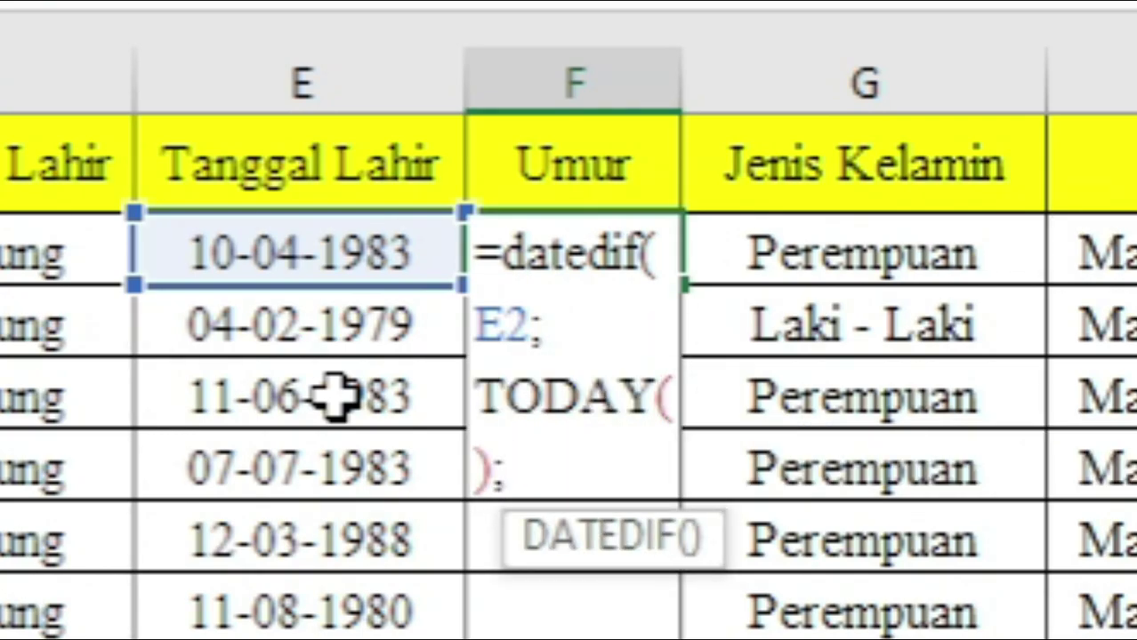
pyautogui.write('"')
pyautogui.write('Y')
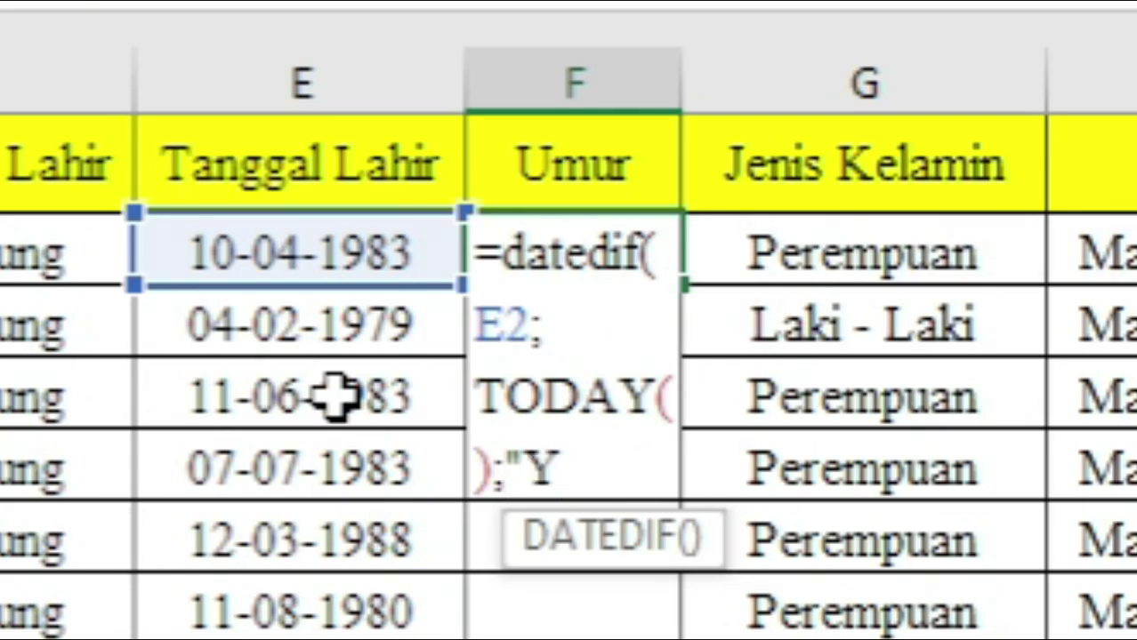
pyautogui.write('")')
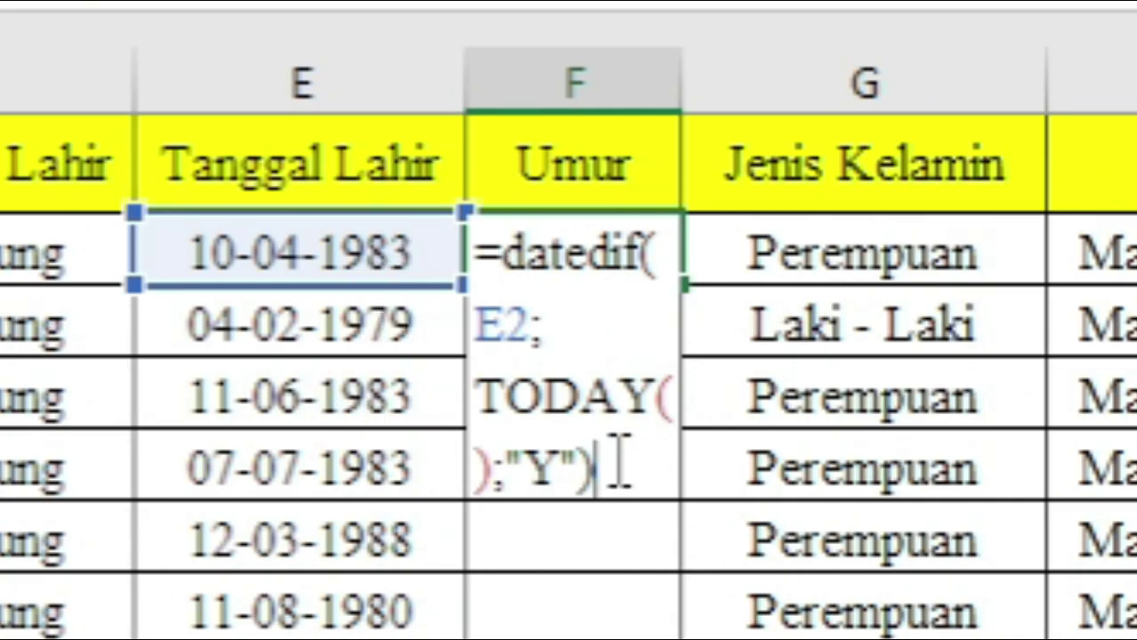
pyautogui.hotkey('ctrl', 'Return')
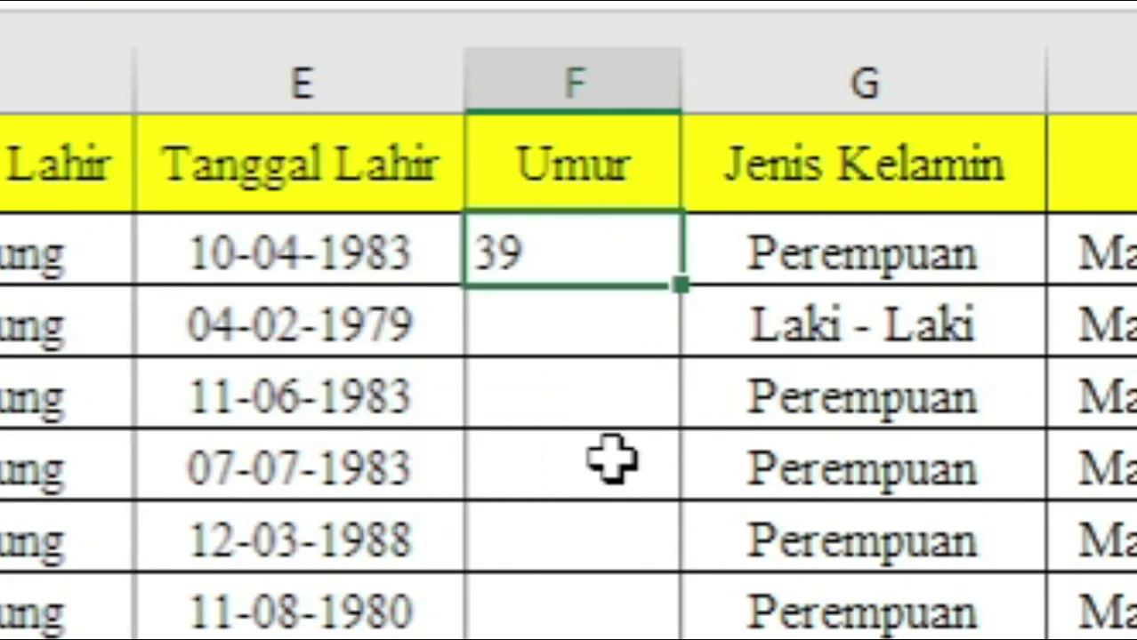
pyautogui.click(368, 4)
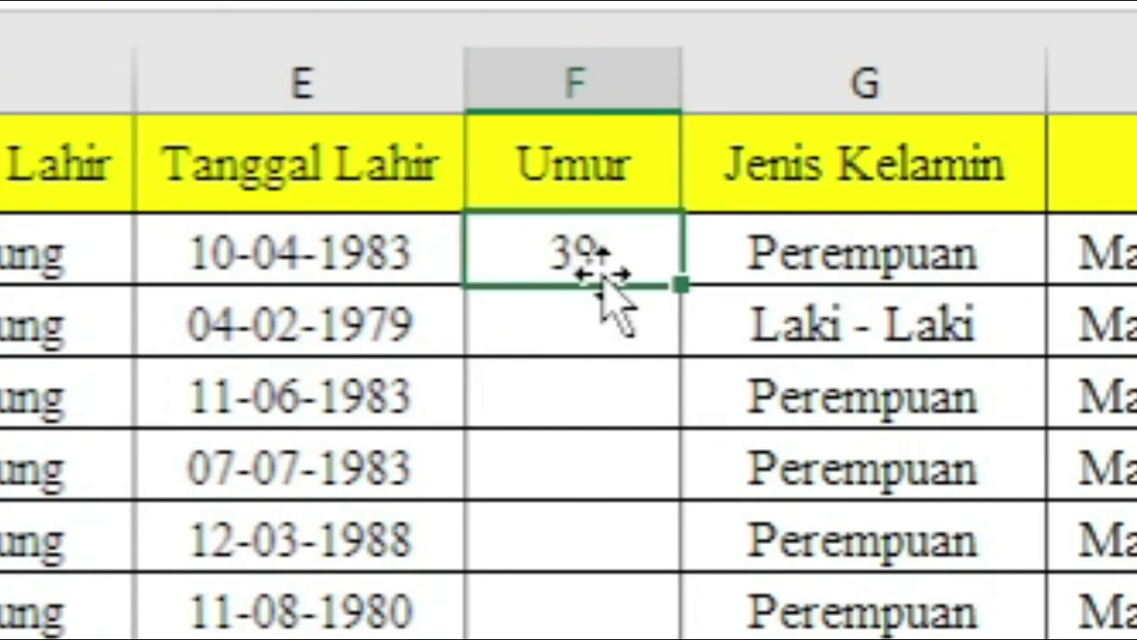
# - Copy the age formula down the Umur column through row 147
pyautogui.doubleClick(678, 281)
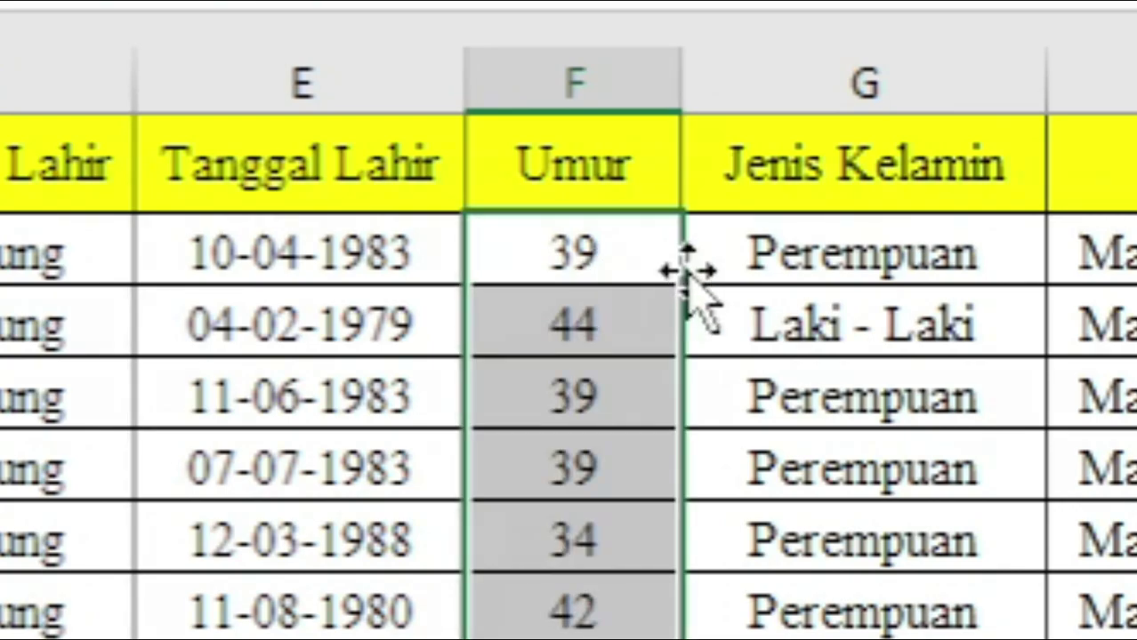
pyautogui.click(642, 235)
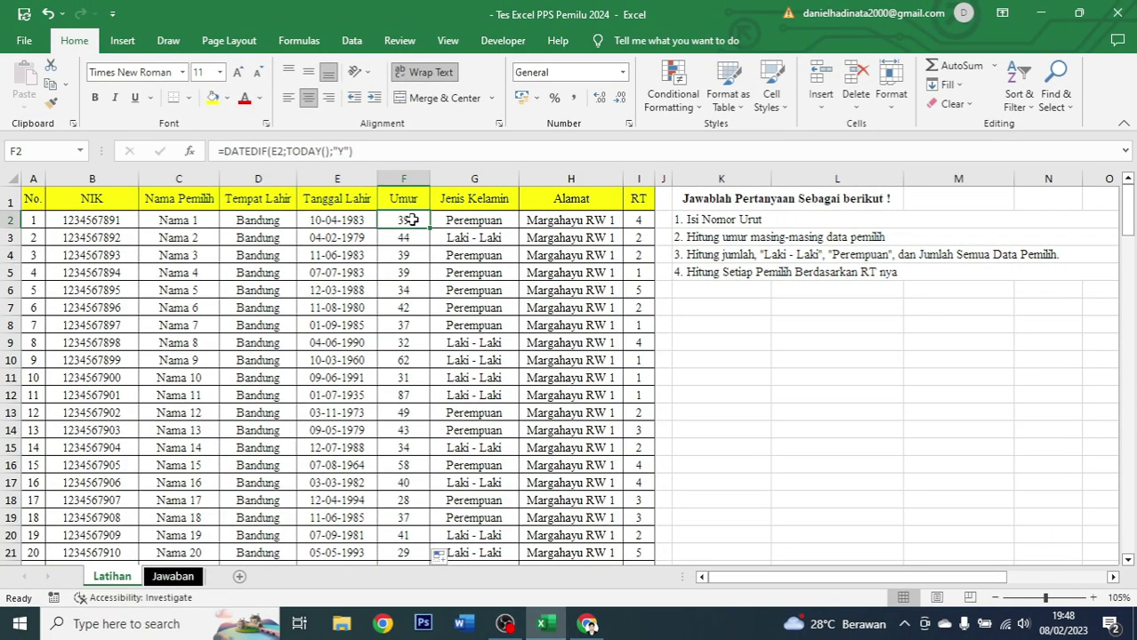
pyautogui.hotkey('ctrl', 'Down')
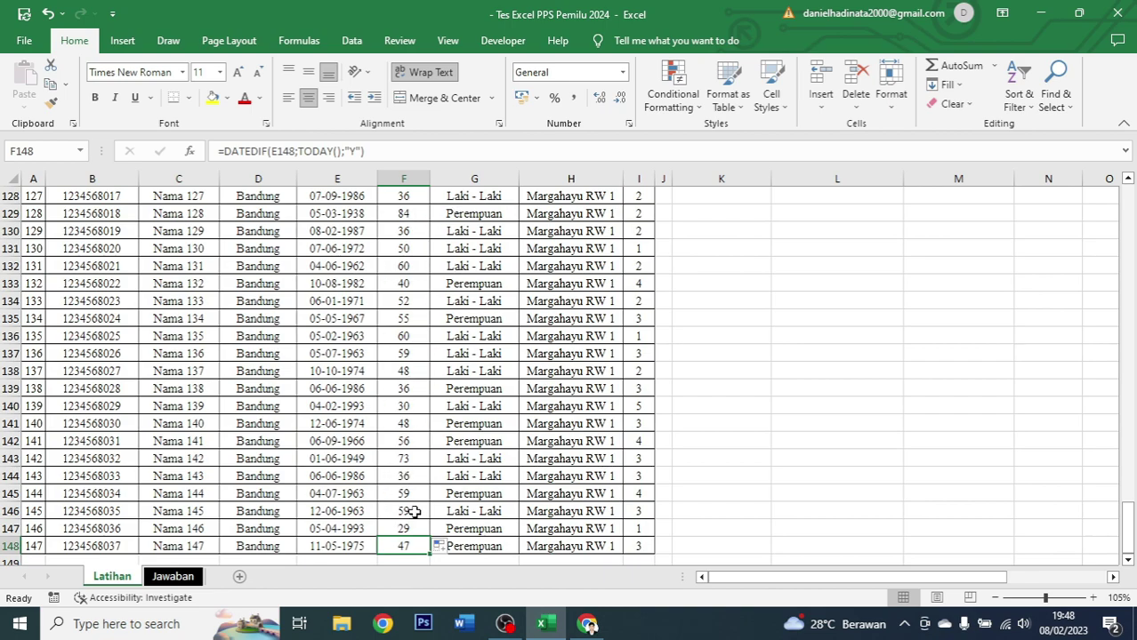
pyautogui.hotkey('ctrl', 'Up')
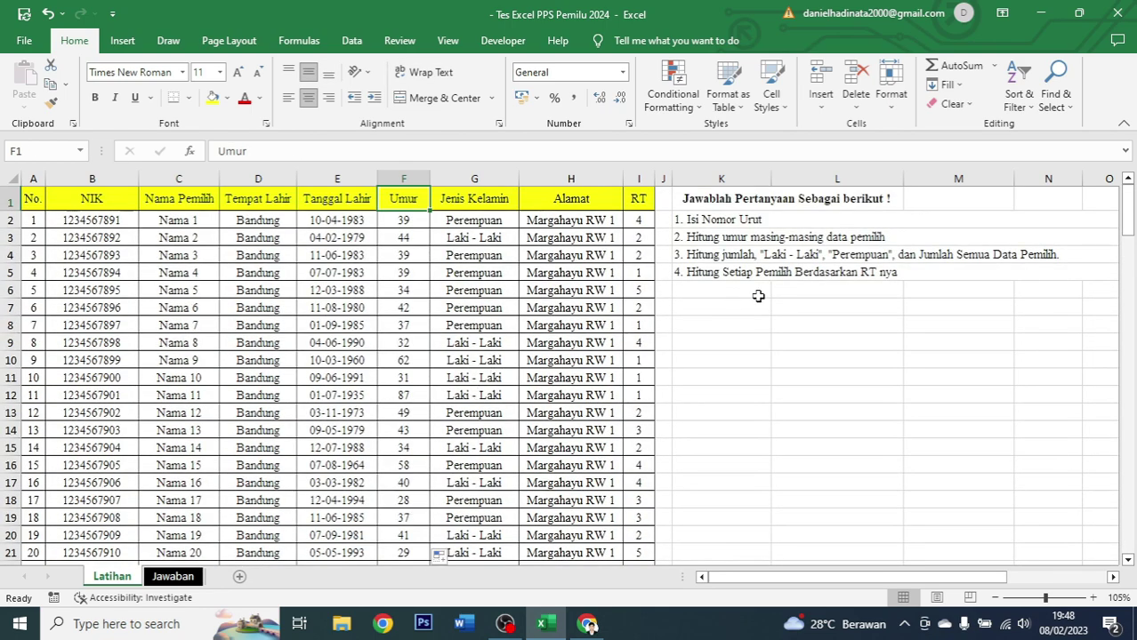
pyautogui.click(709, 237)
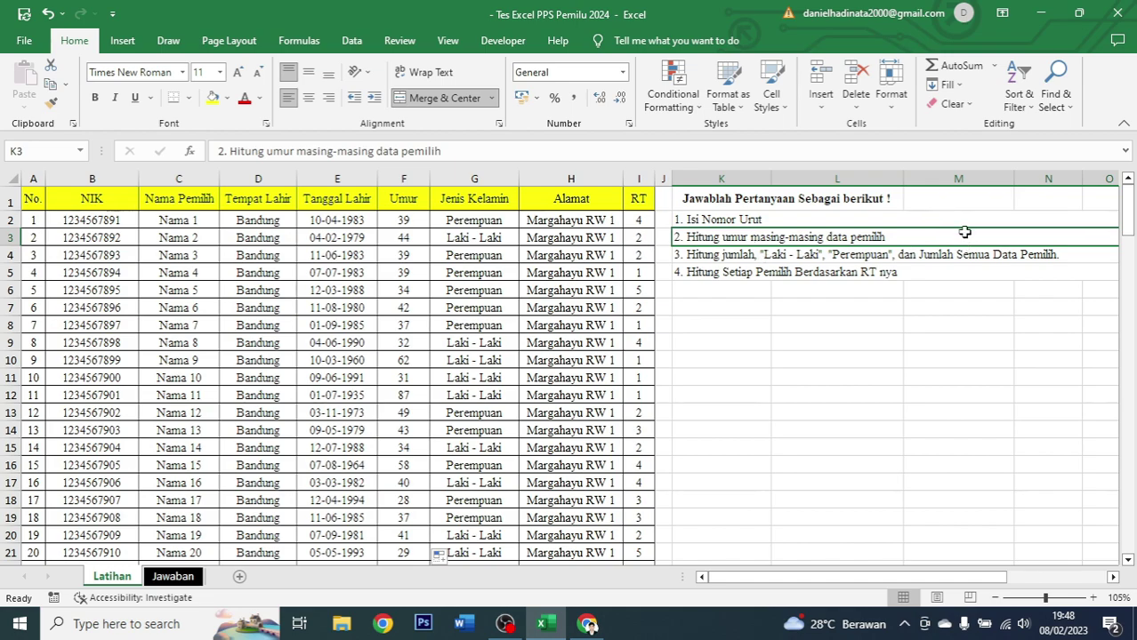
pyautogui.click(743, 255)
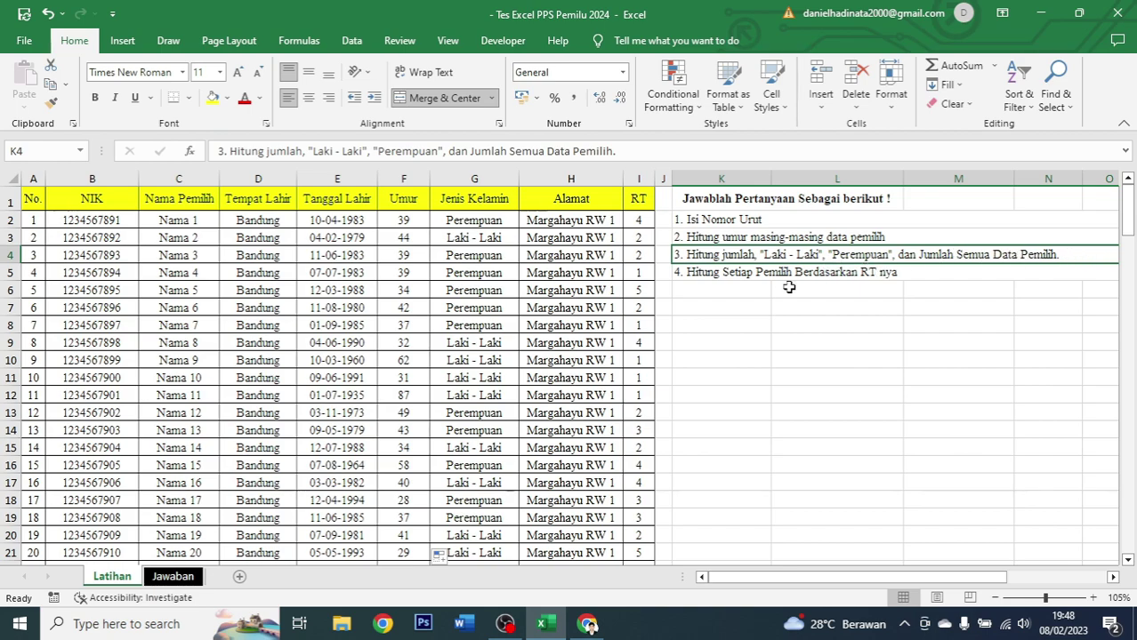
pyautogui.click(716, 308)
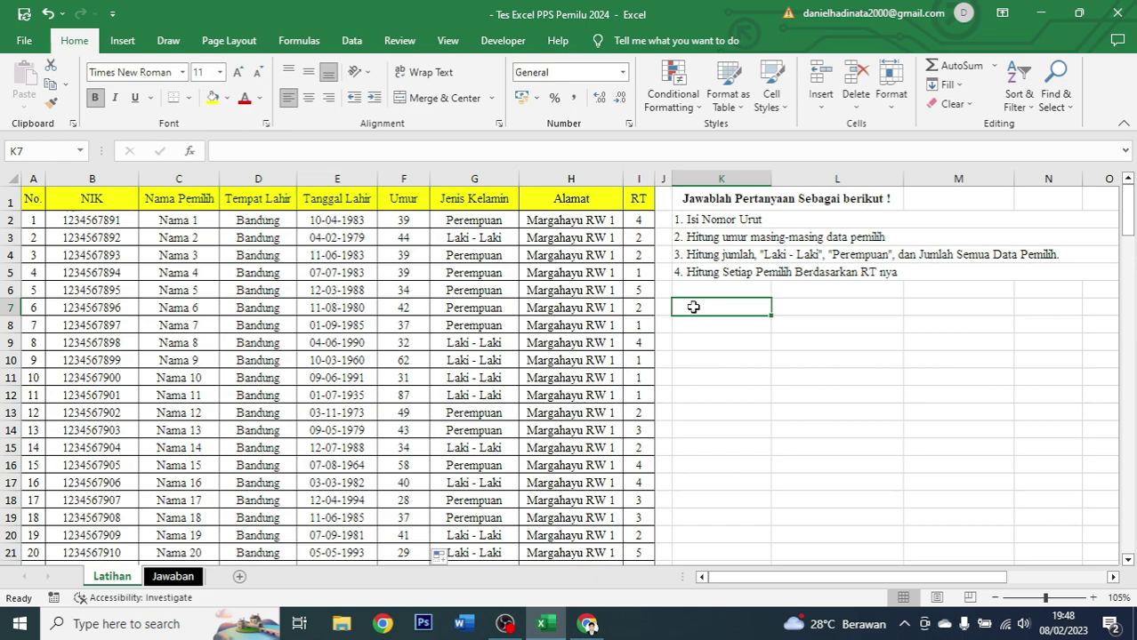
# - Type Jenis Kelamin, Laki - Laki, Perempuan and Jumlah down column K
pyautogui.write('Jenis ')
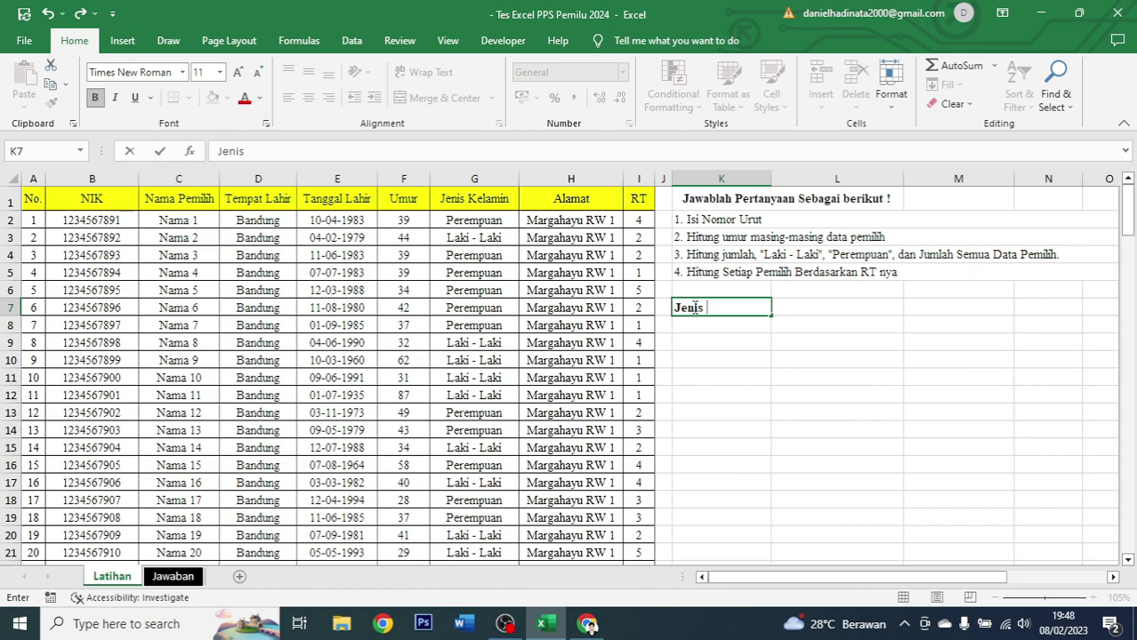
pyautogui.write('Kelamin')
pyautogui.press('Return')
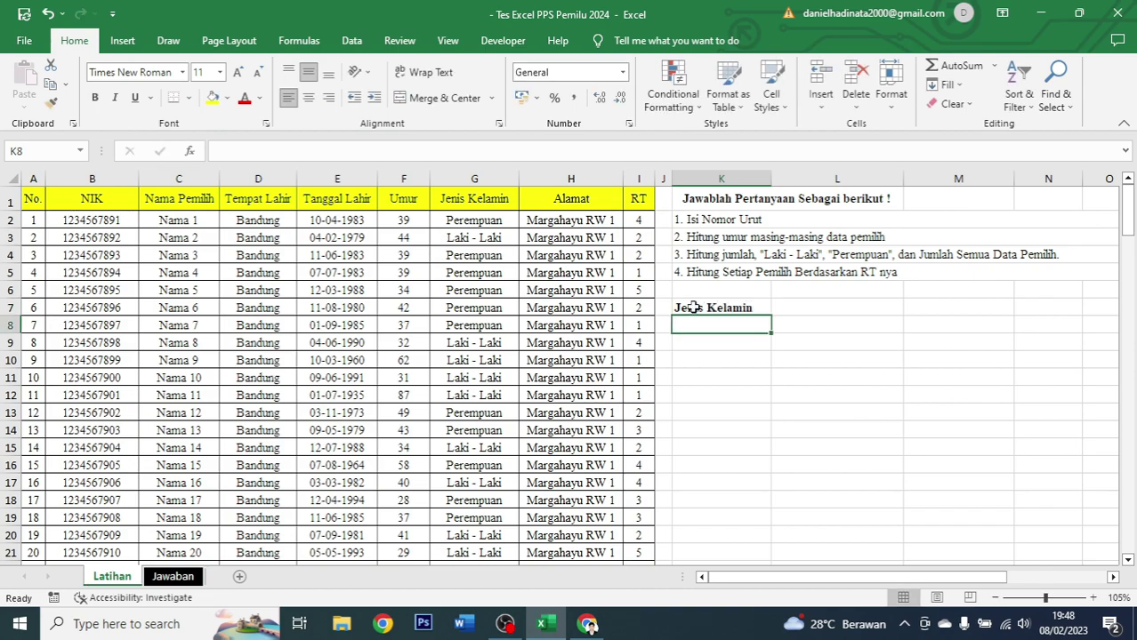
pyautogui.write('Laki - Laki')
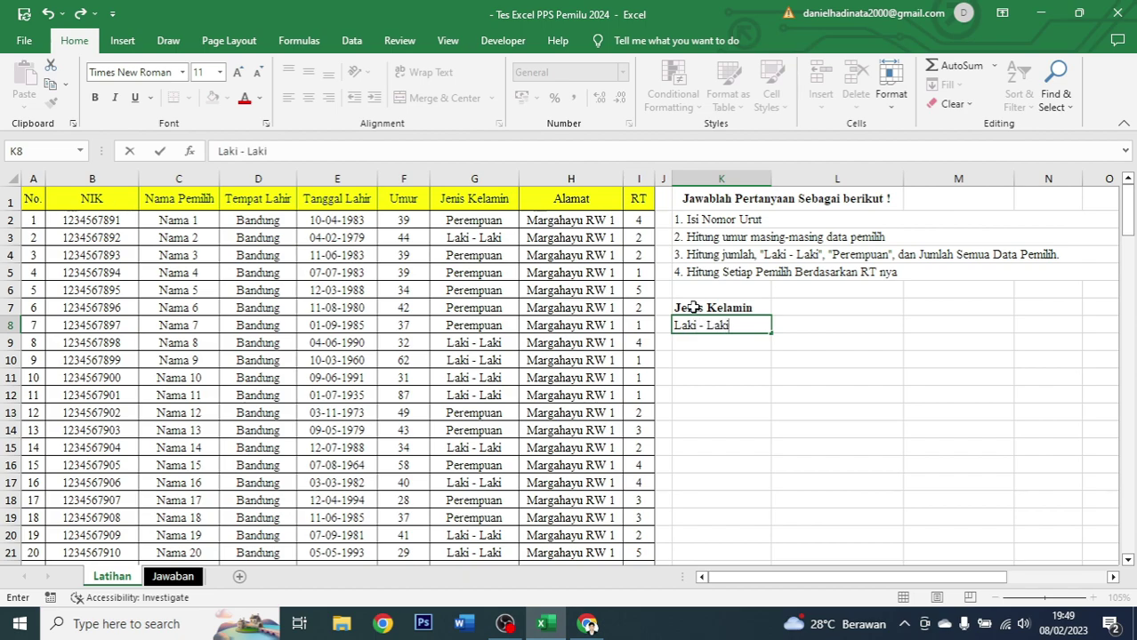
pyautogui.press('Return')
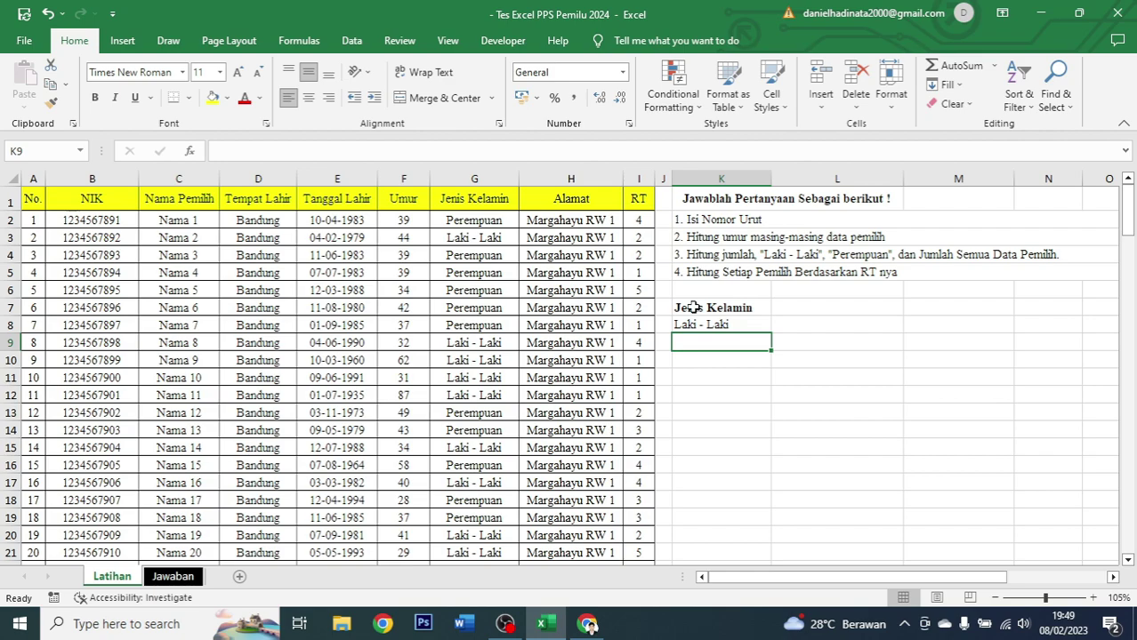
pyautogui.write('Perempuan')
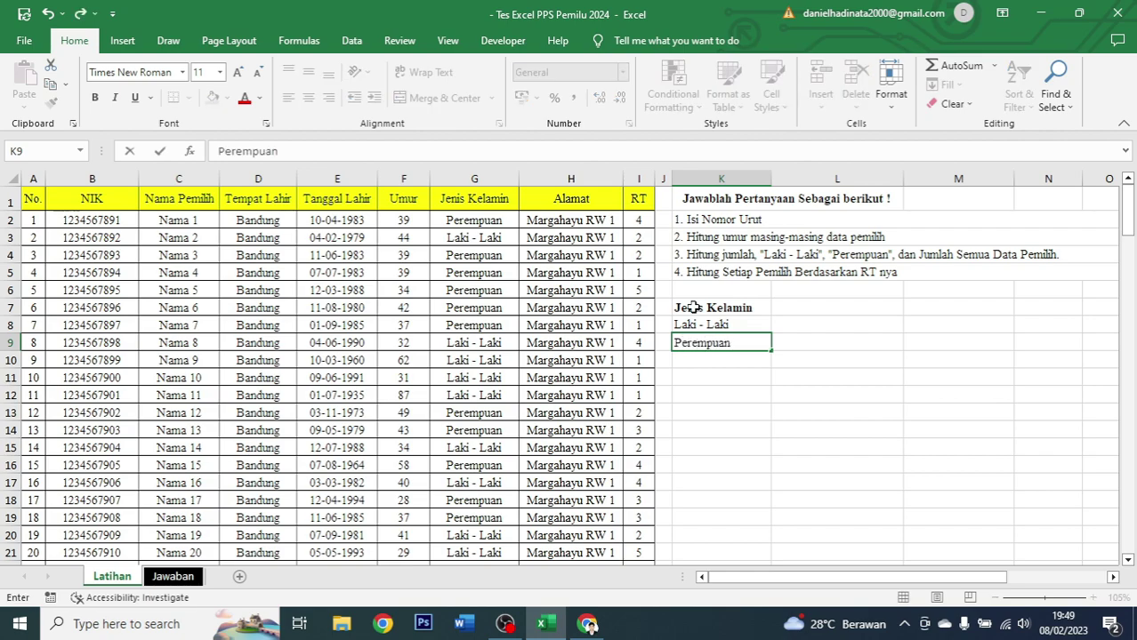
pyautogui.press('Return')
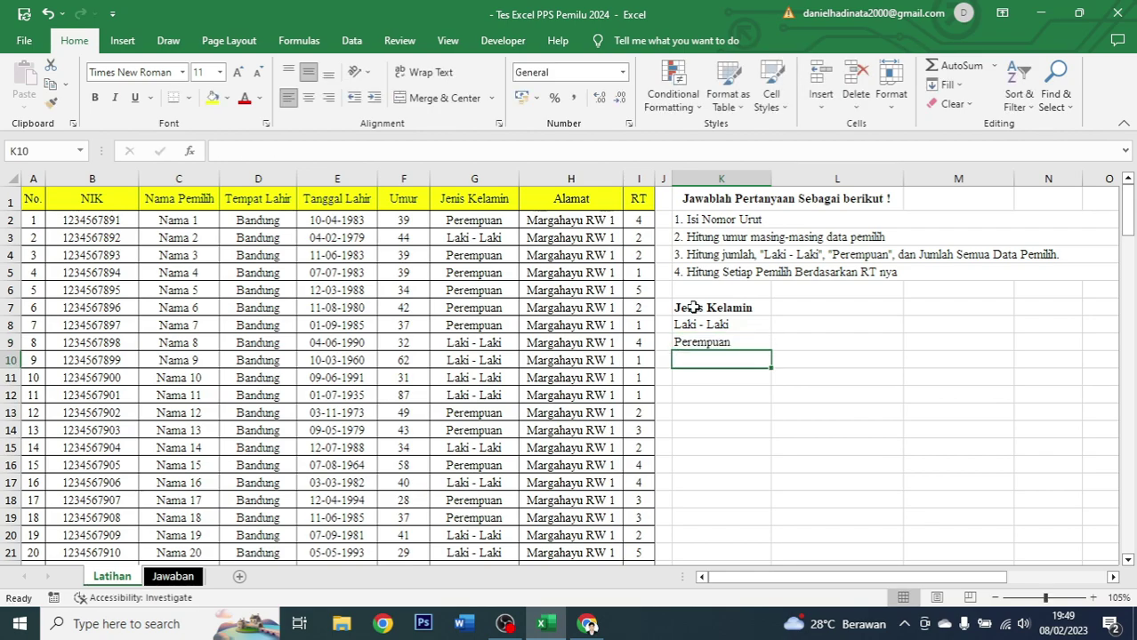
pyautogui.write('Jumlah')
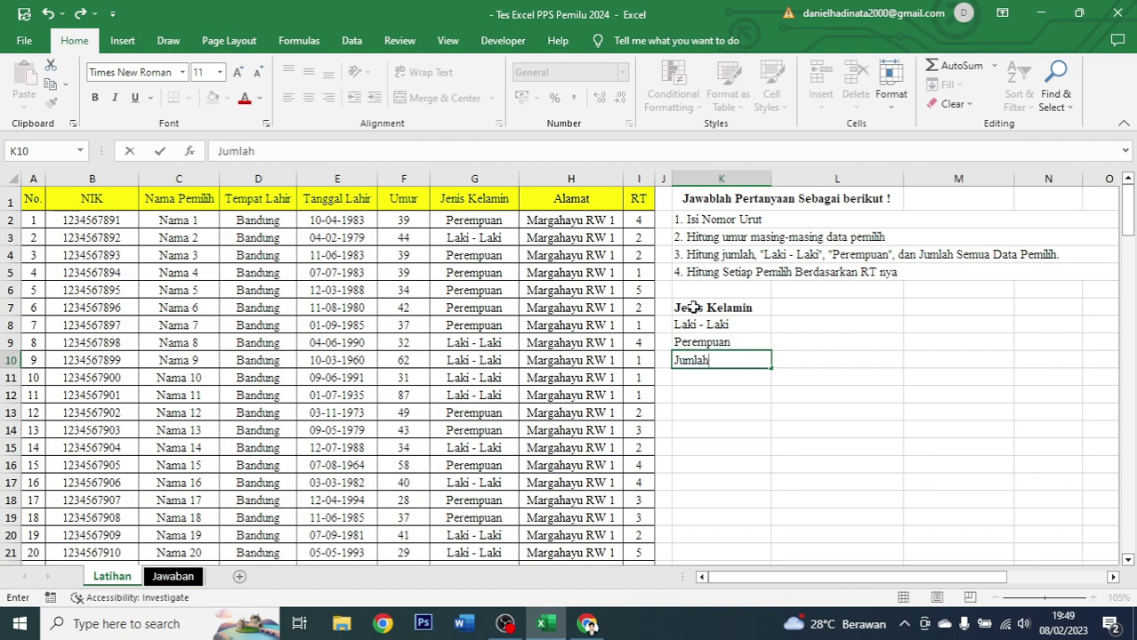
pyautogui.press('Tab')
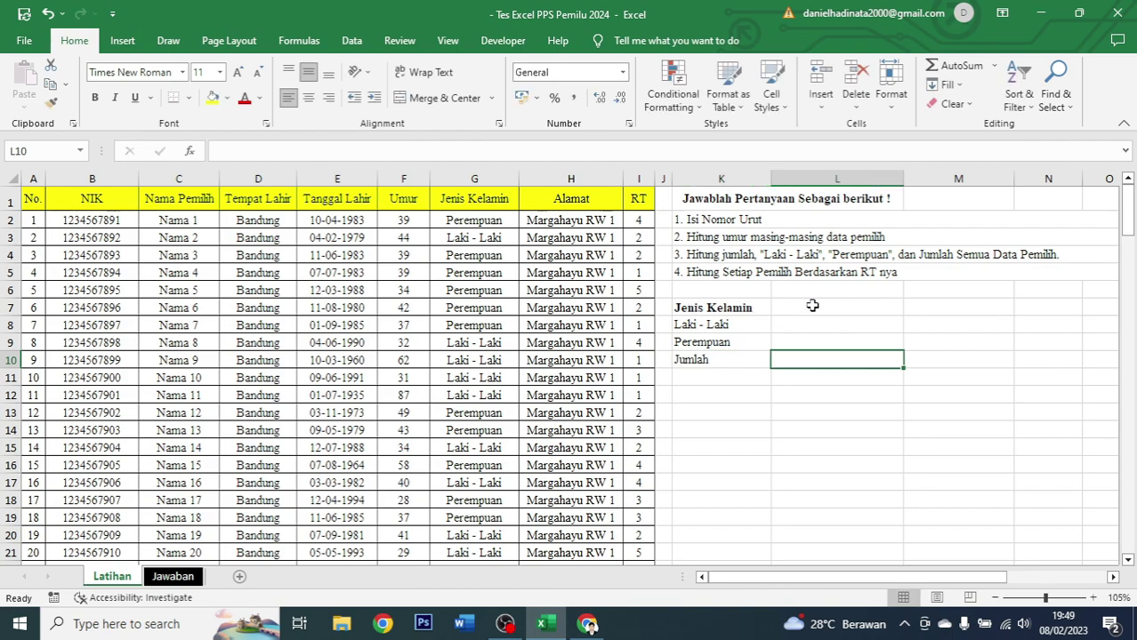
# - Add a centred Jumlah heading in L7
pyautogui.click(812, 305)
pyautogui.write('Jumlah')
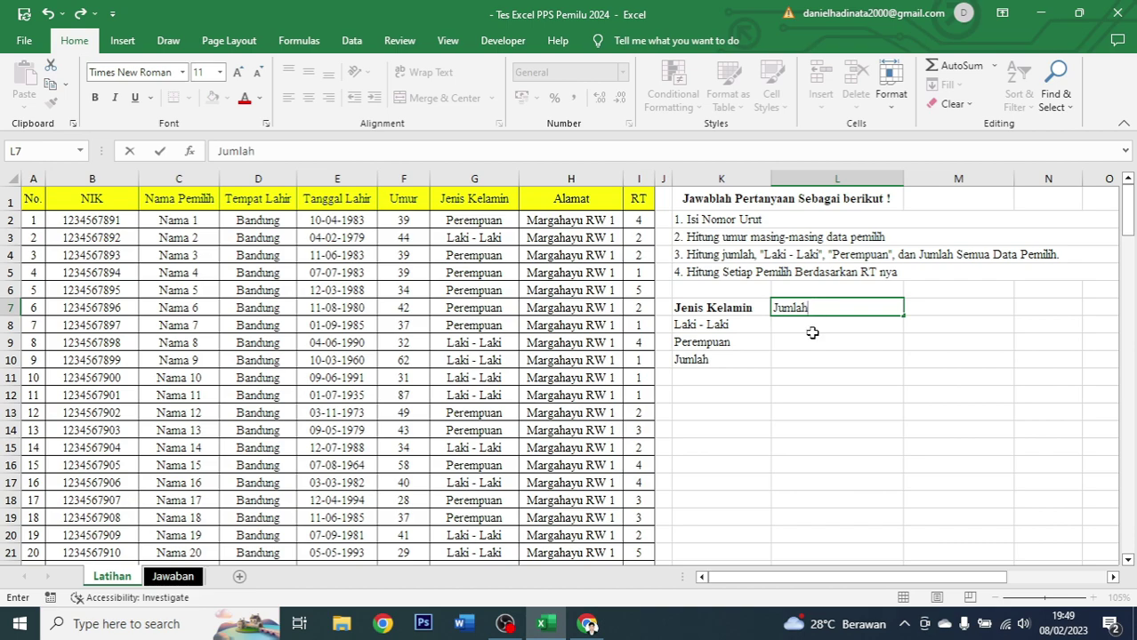
pyautogui.press('Return')
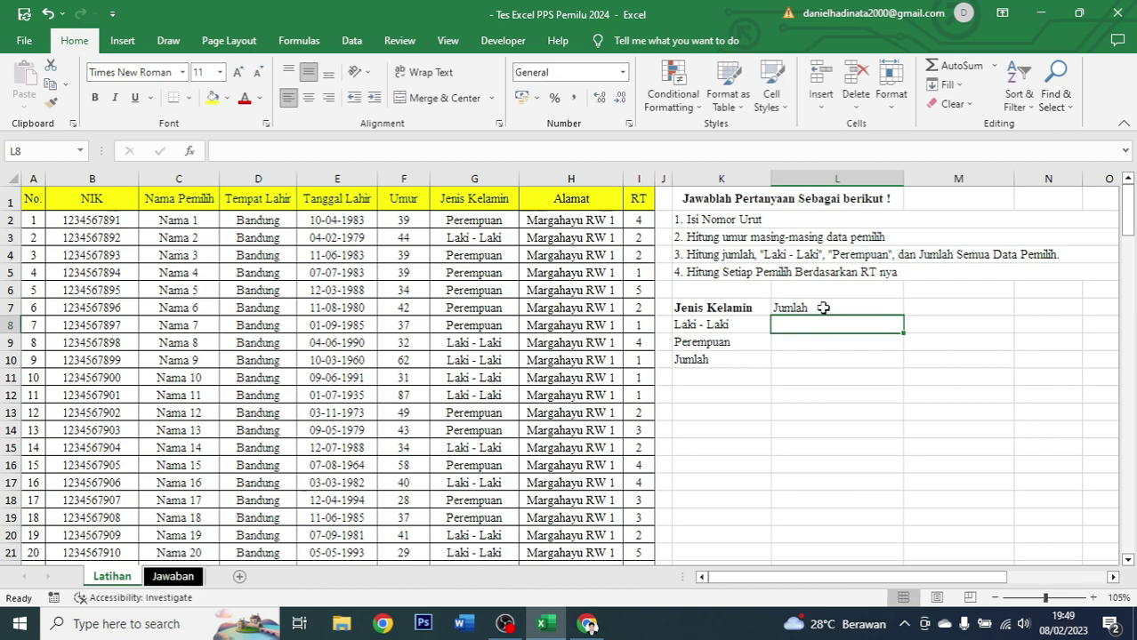
pyautogui.click(822, 305)
pyautogui.click(309, 98)
pyautogui.click(845, 324)
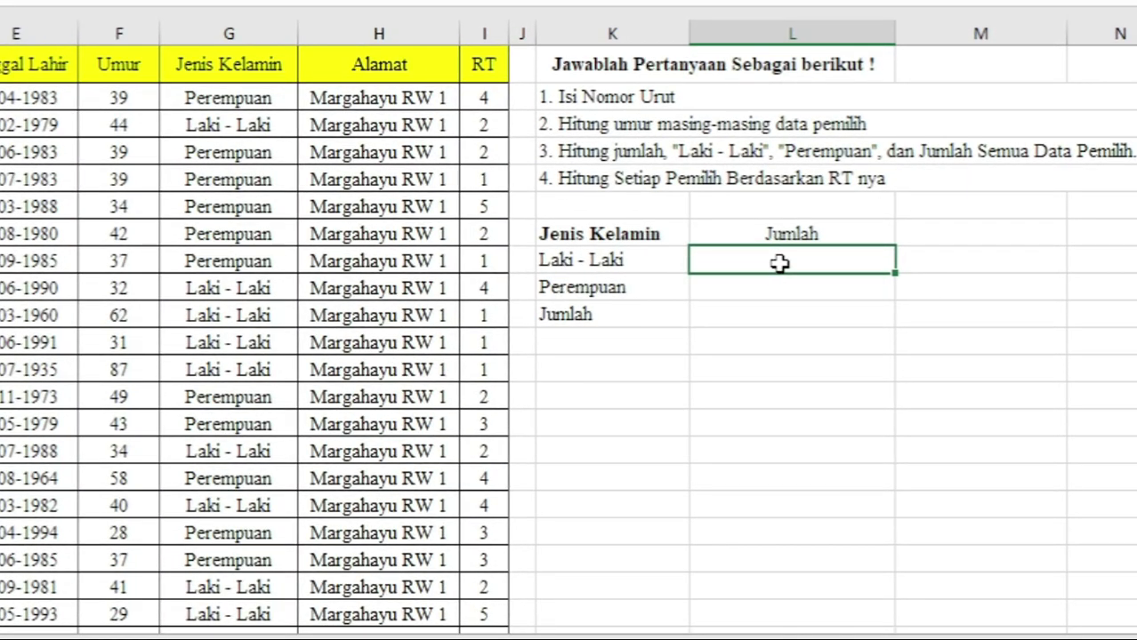
# - Enter =COUNTIF($G$2:$G$148;K8) in L8, counting 74 Laki - Laki voters
pyautogui.write('=')
pyautogui.write('countif')
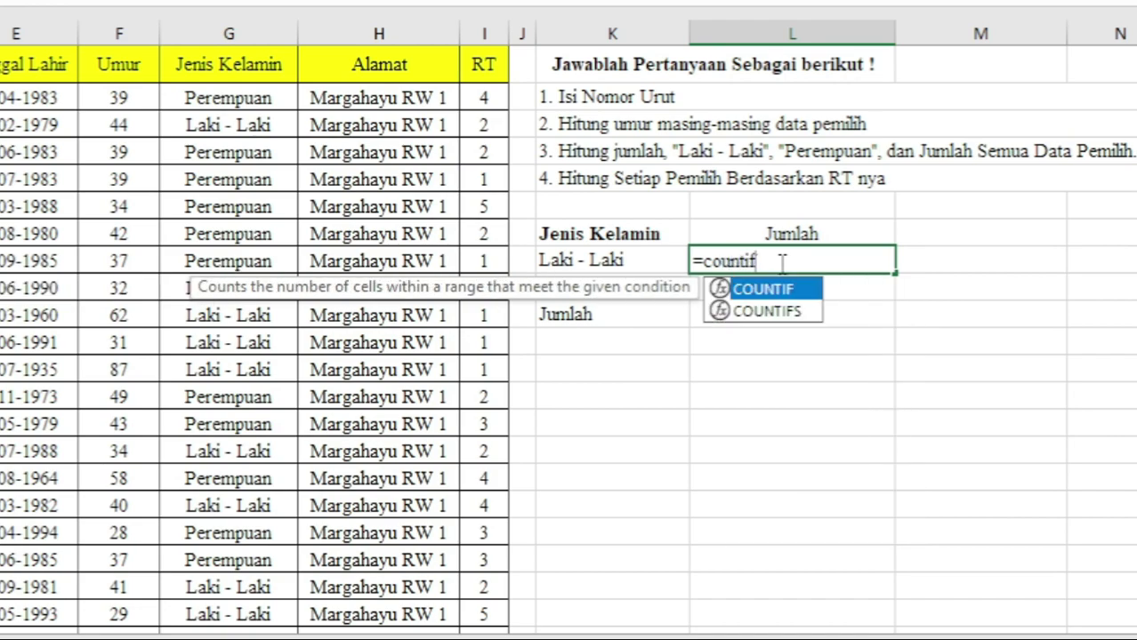
pyautogui.press('Tab')
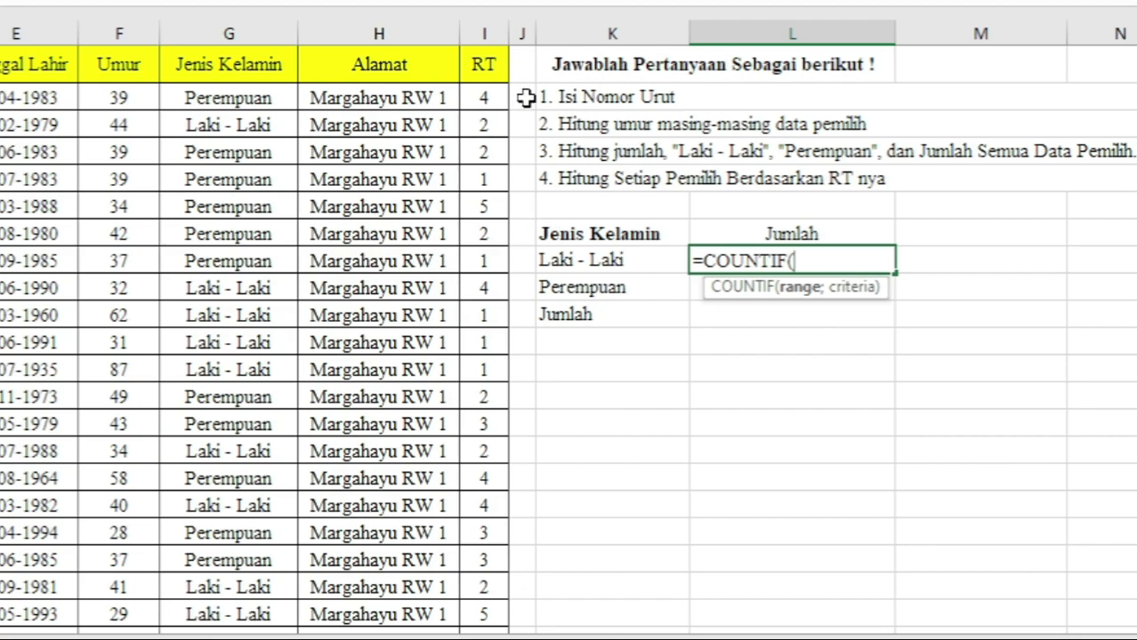
pyautogui.click(236, 101)
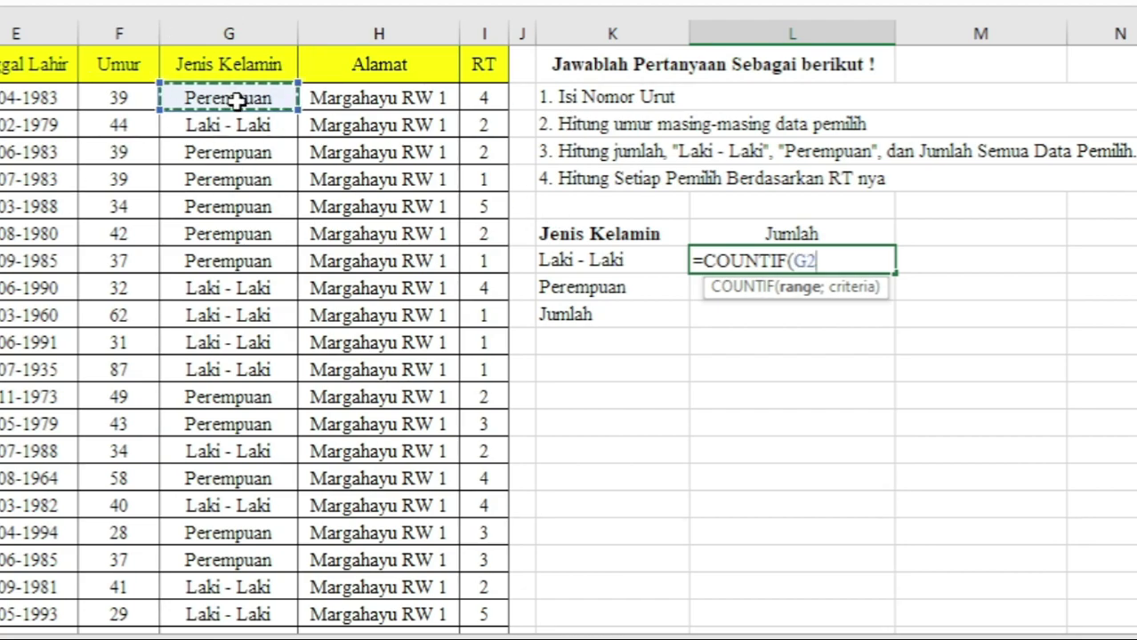
pyautogui.hotkey('ctrl', 'shift', 'Down')
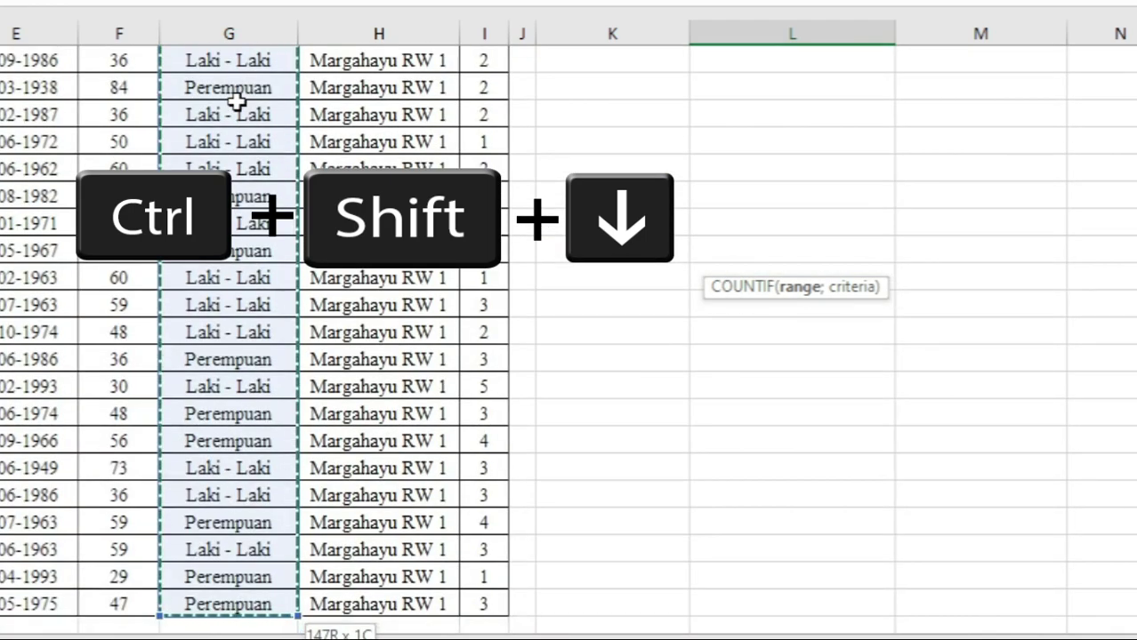
pyautogui.press('F4')
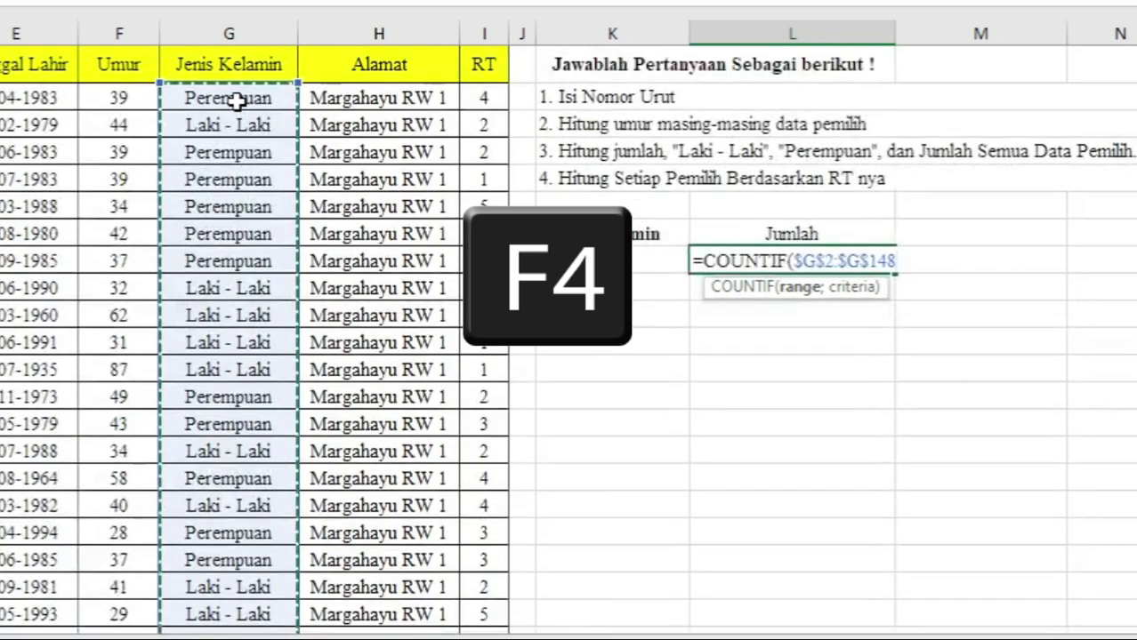
pyautogui.write(';')
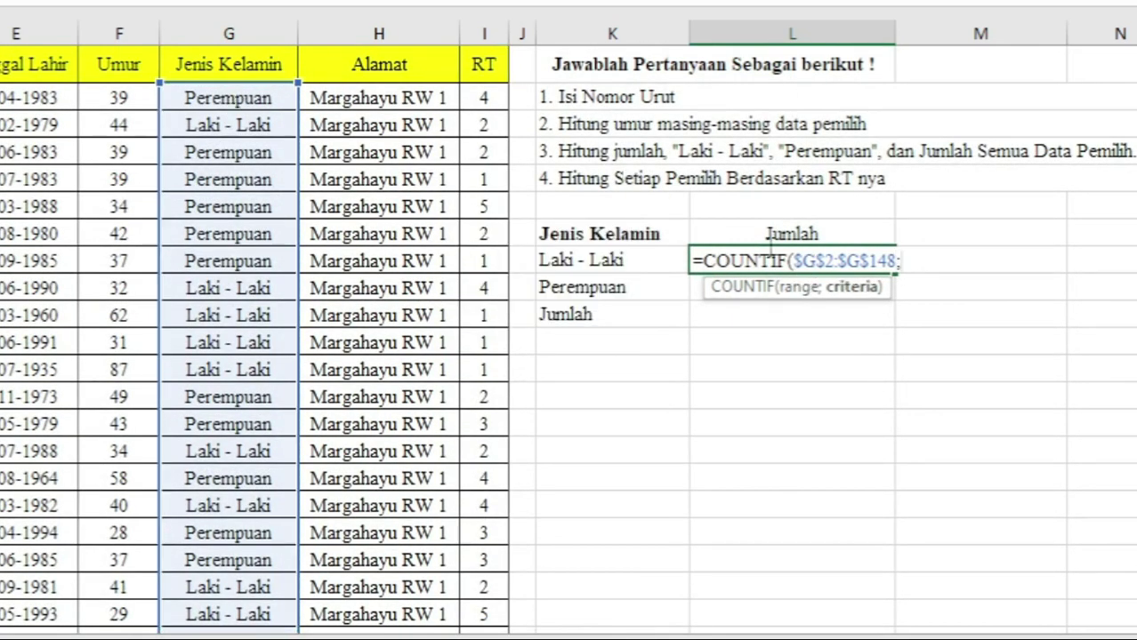
pyautogui.click(633, 260)
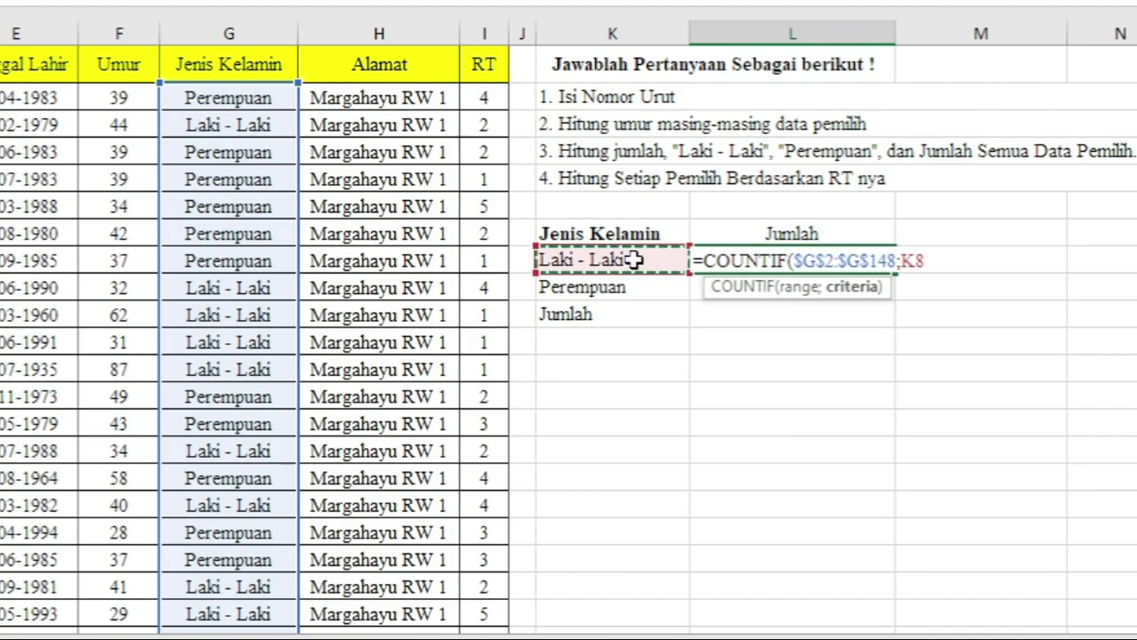
pyautogui.write(')')
pyautogui.hotkey('ctrl', 'Return')
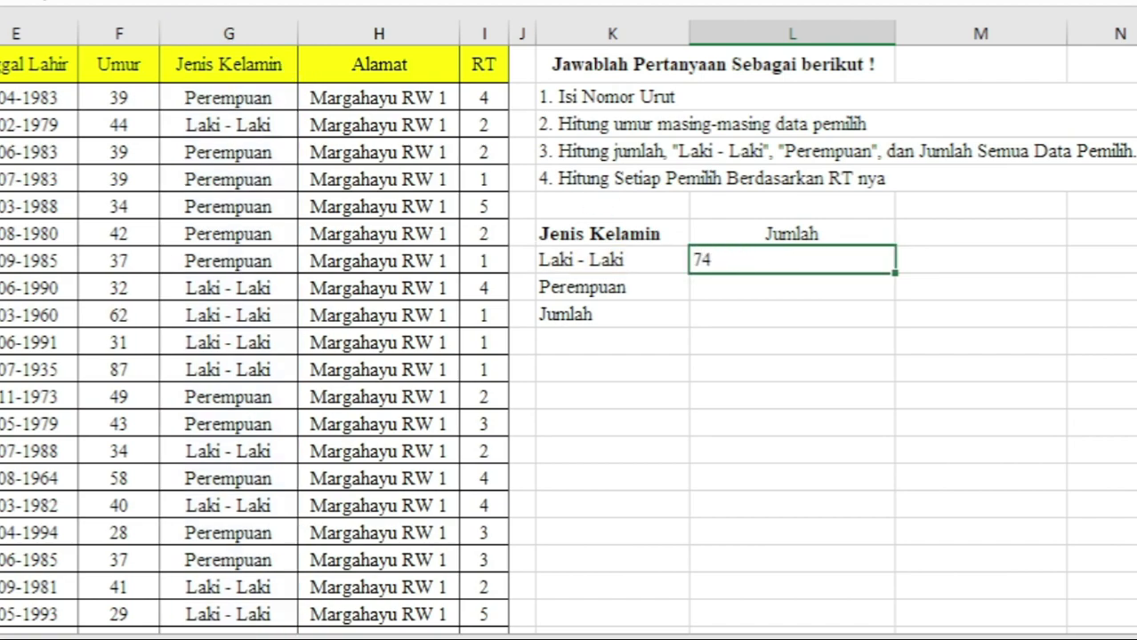
pyautogui.click(738, 286)
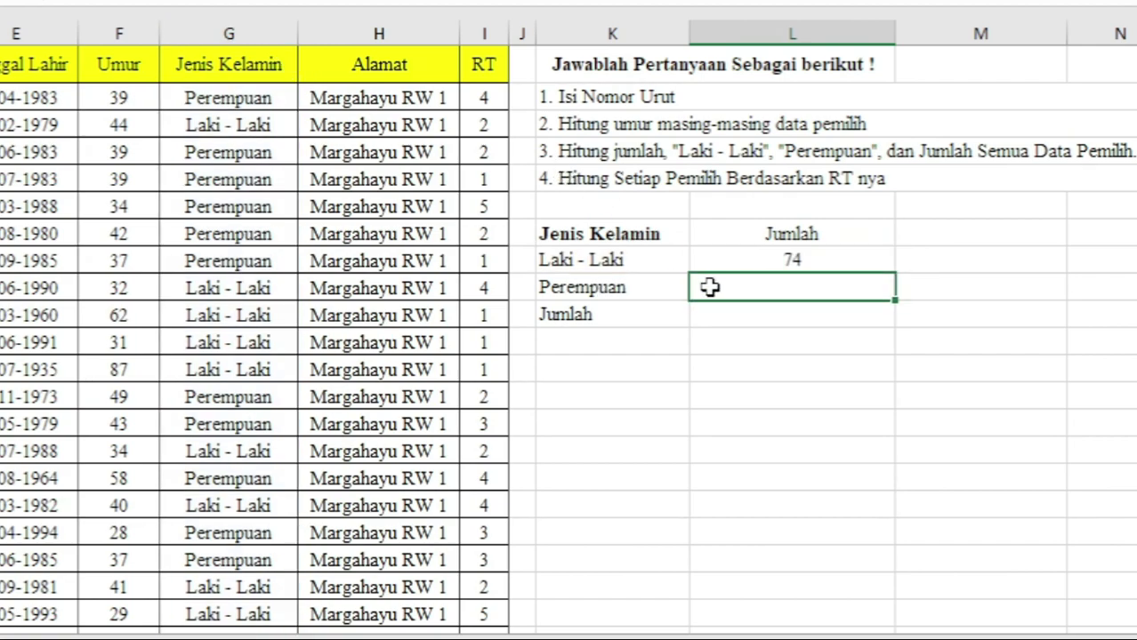
# - Fill the L8 COUNTIF formula down to L9, giving 73 Perempuan
pyautogui.click(789, 259)
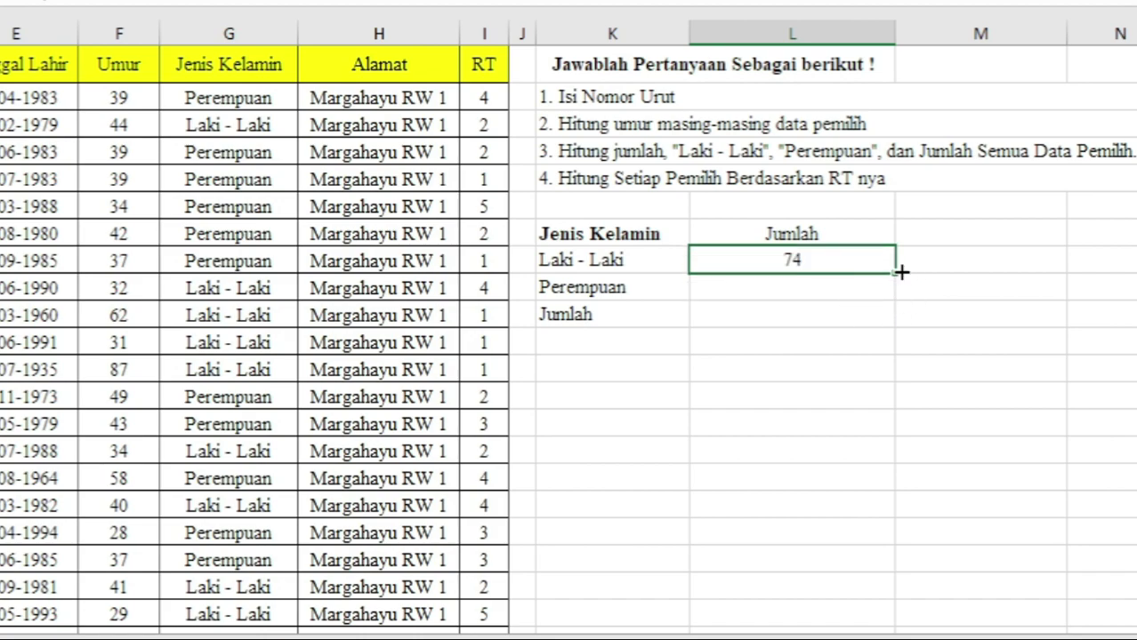
pyautogui.moveTo(898, 273); pyautogui.dragTo(898, 300)
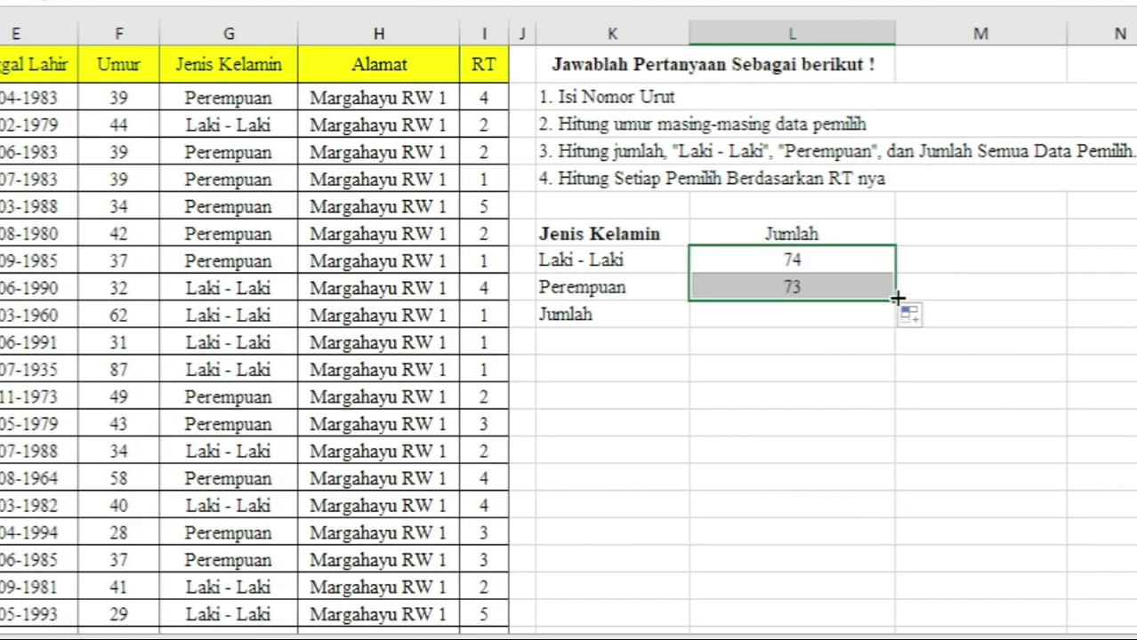
pyautogui.click(827, 266)
pyautogui.click(817, 261)
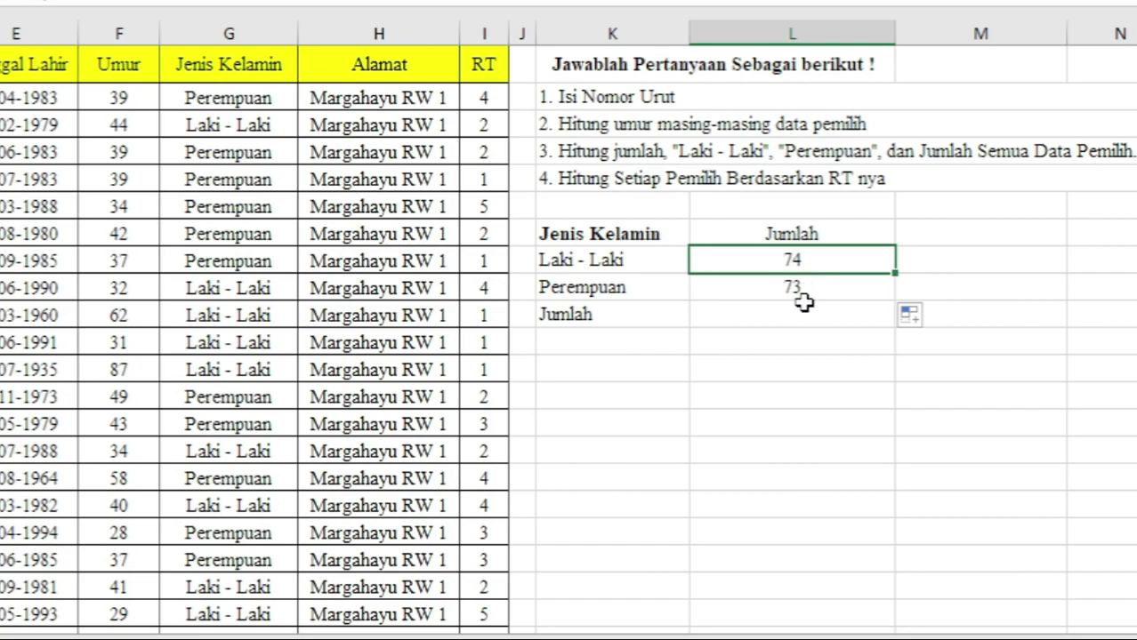
pyautogui.click(805, 312)
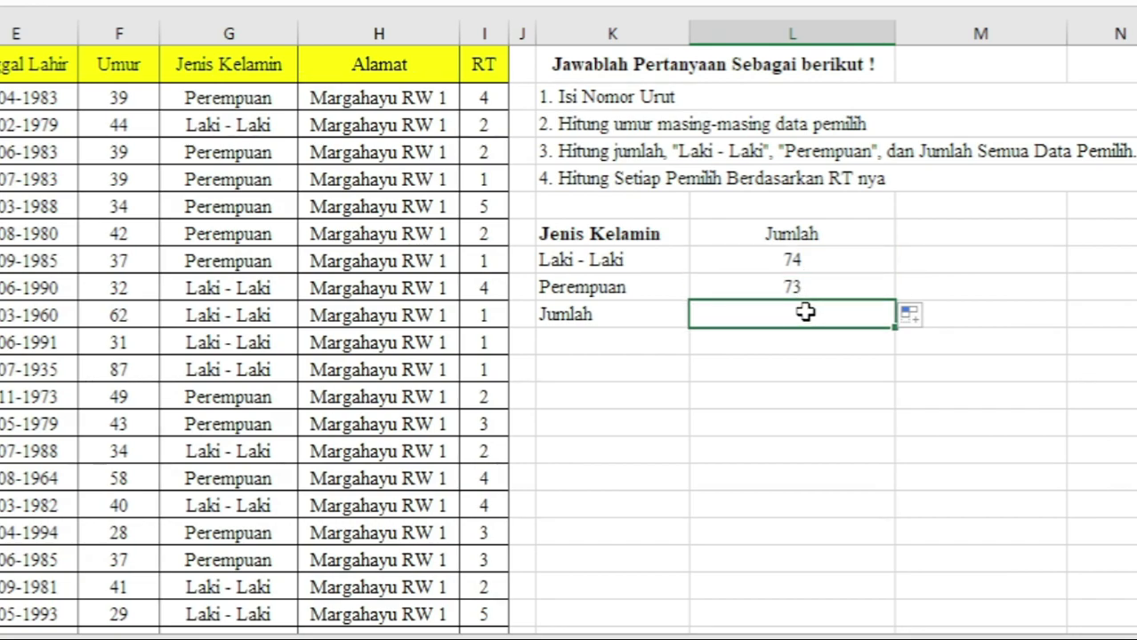
pyautogui.write('=')
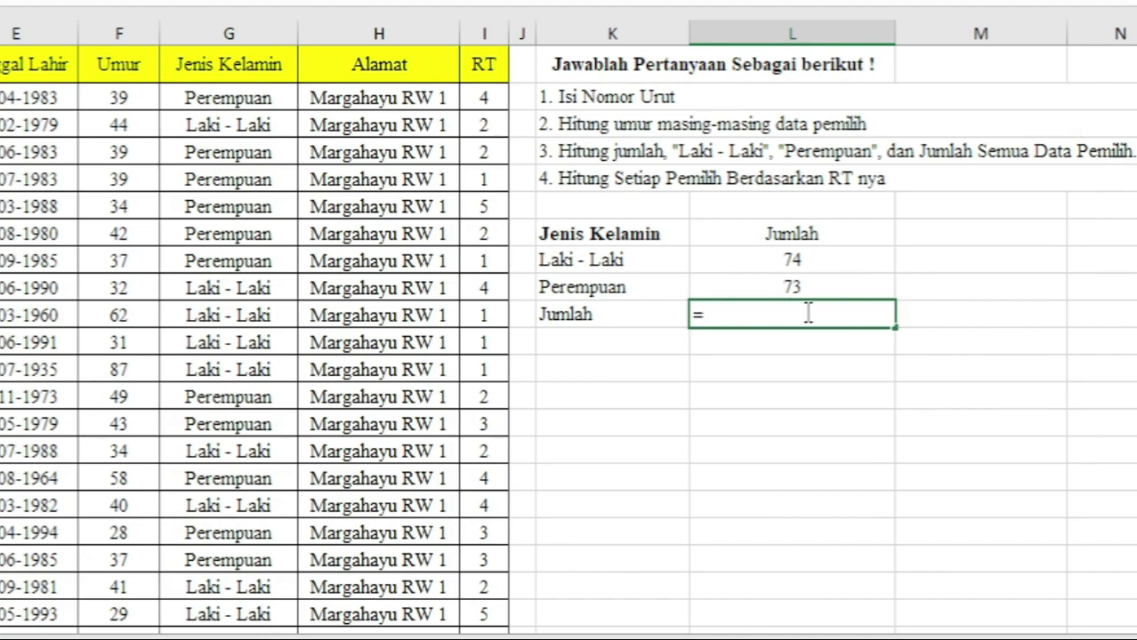
pyautogui.write('sum')
pyautogui.press('Tab')
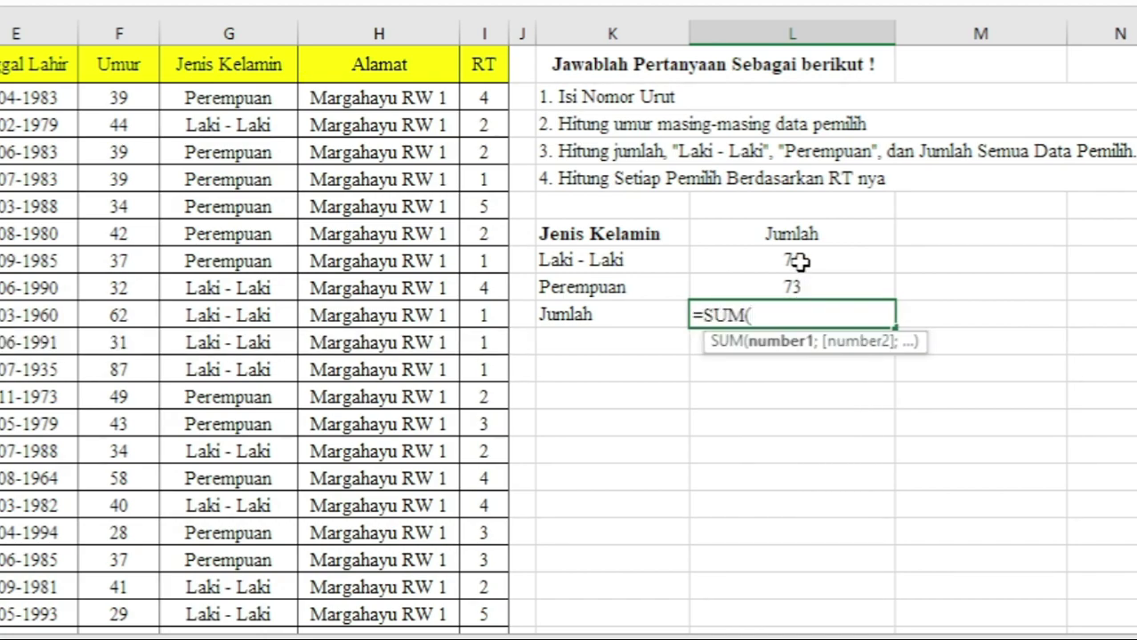
pyautogui.moveTo(800, 260); pyautogui.dragTo(803, 281)
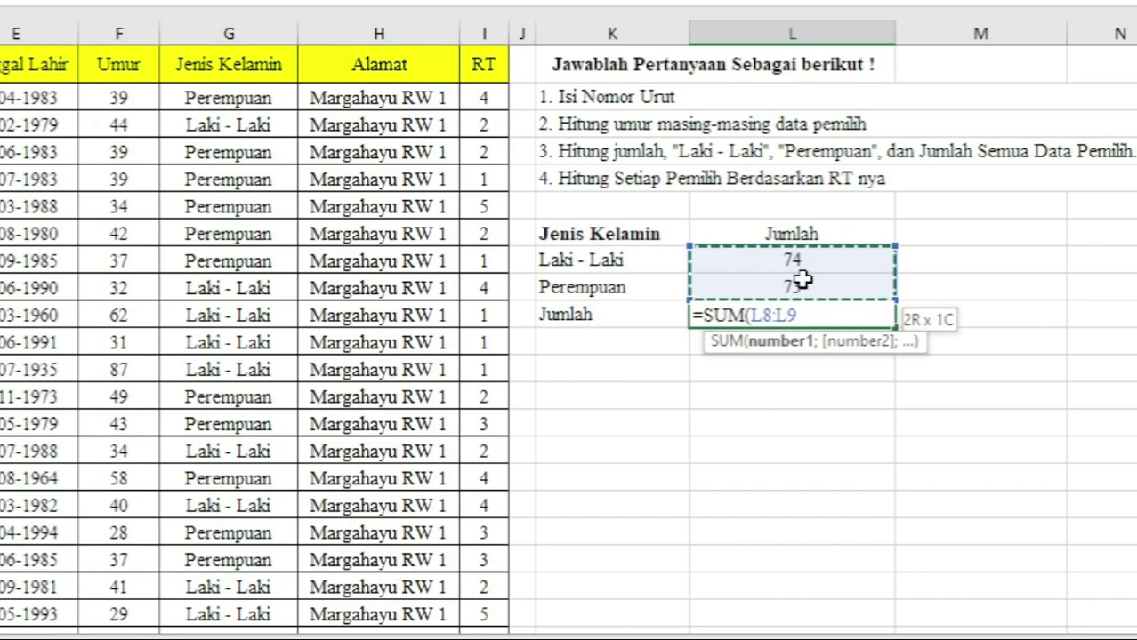
pyautogui.write(')')
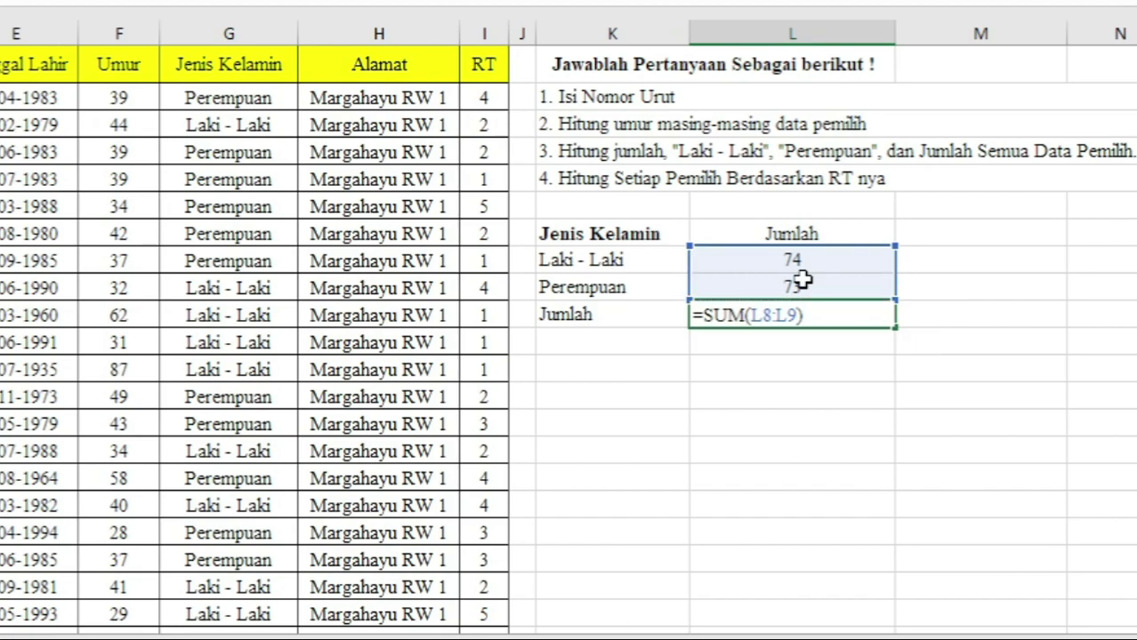
pyautogui.hotkey('ctrl', 'Return')
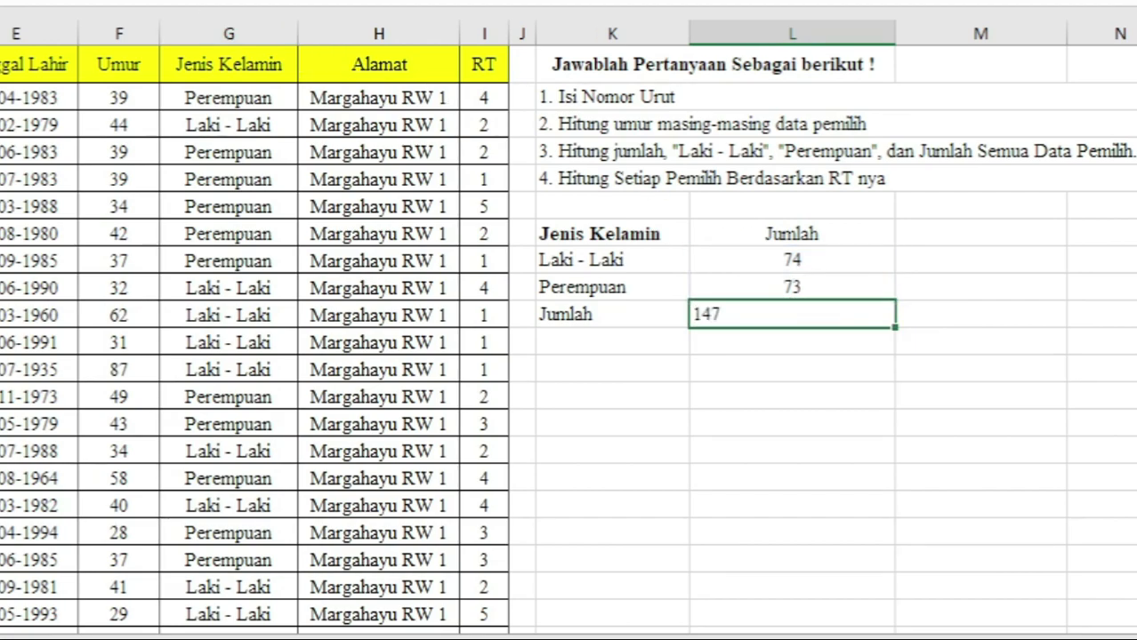
pyautogui.click(797, 286)
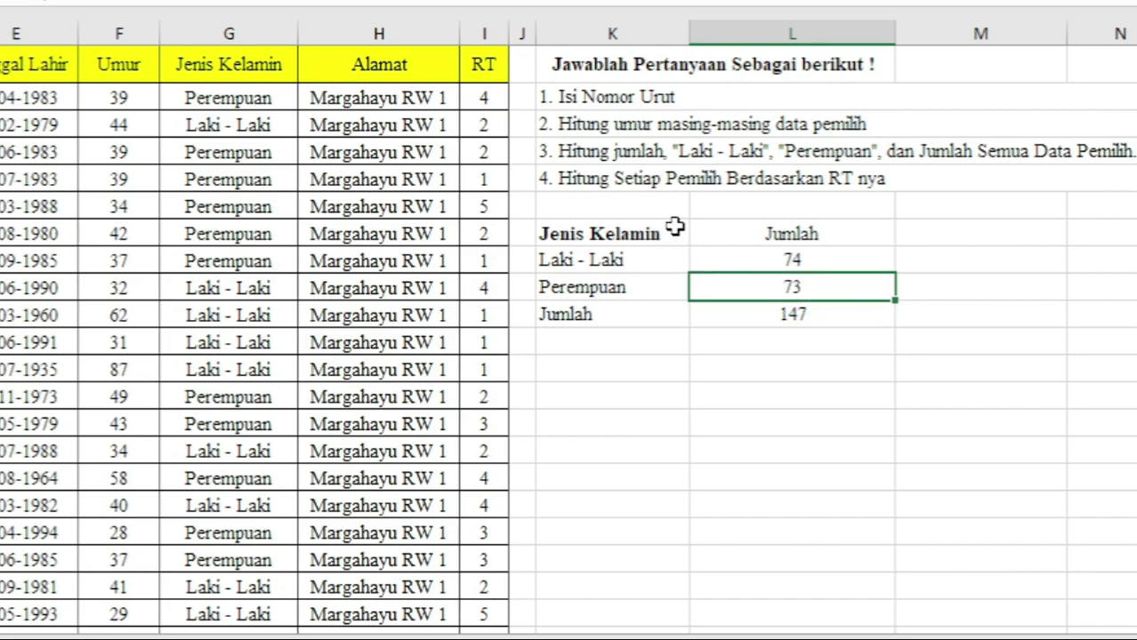
pyautogui.click(611, 228)
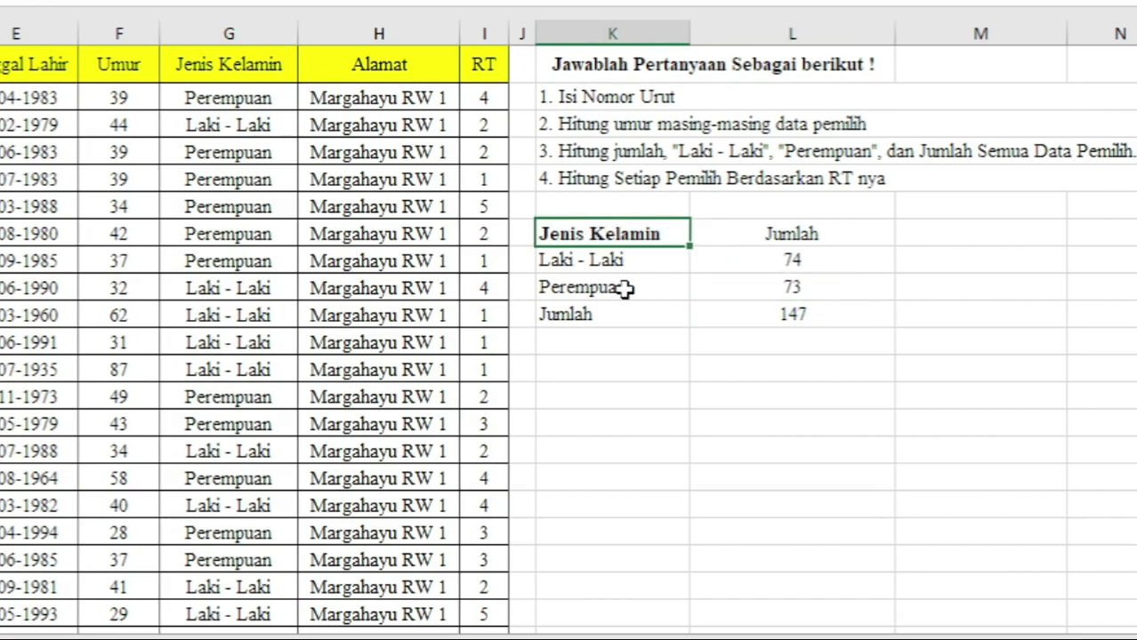
pyautogui.moveTo(632, 256); pyautogui.dragTo(622, 287)
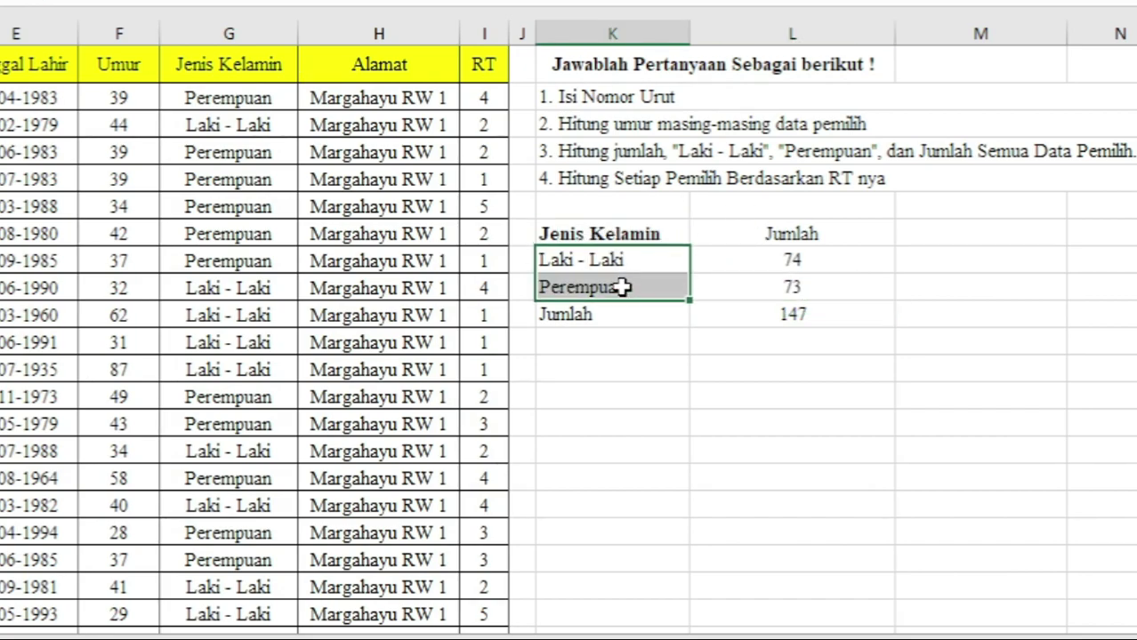
pyautogui.click(790, 260)
pyautogui.click(634, 256)
pyautogui.click(763, 258)
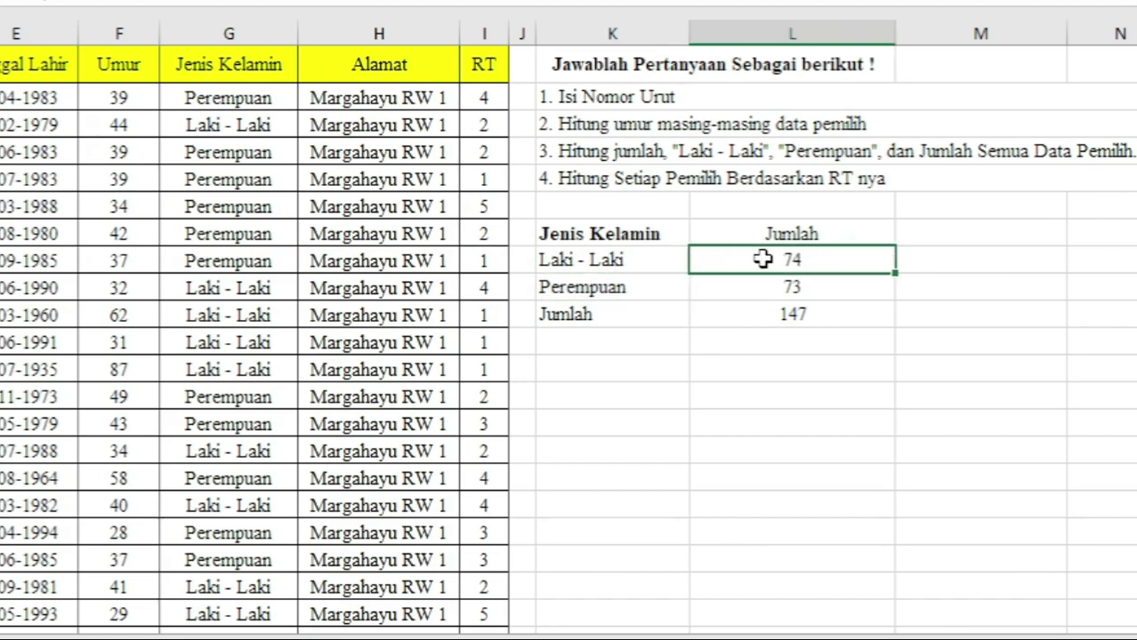
pyautogui.click(775, 285)
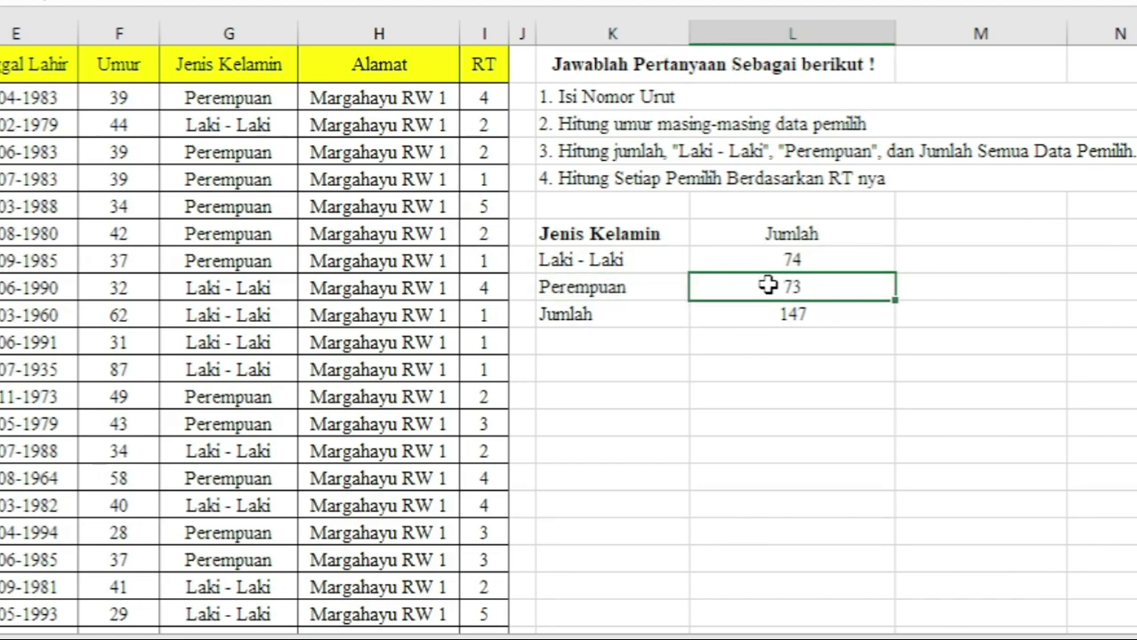
pyautogui.click(775, 316)
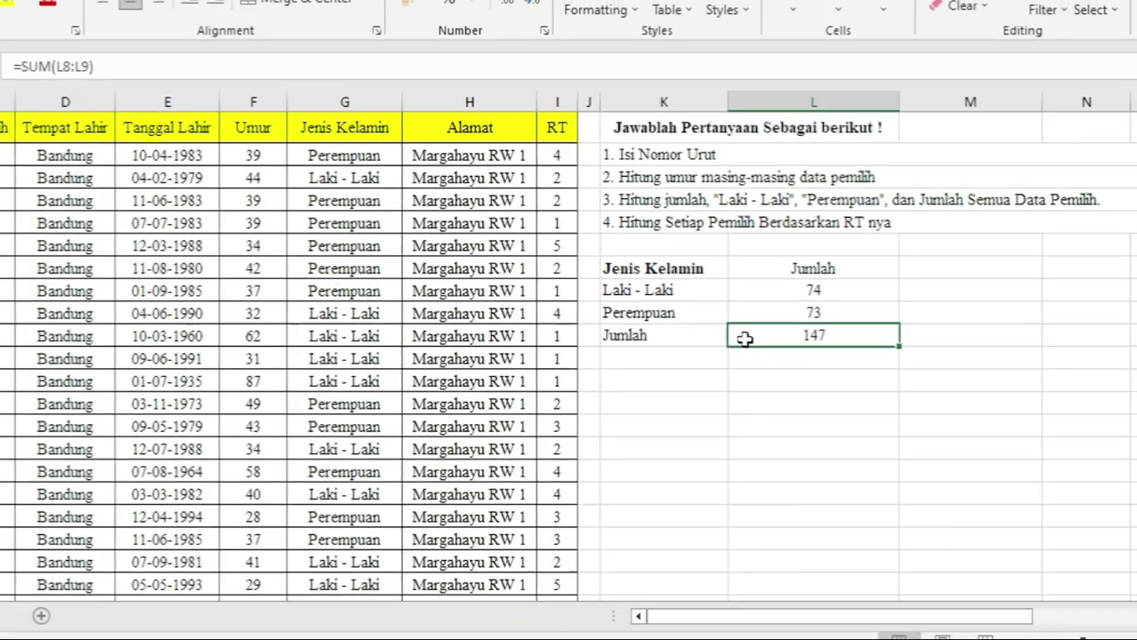
# - Verify the 147 total in L10 and choose M7 as the PivotTable location
pyautogui.click(751, 316)
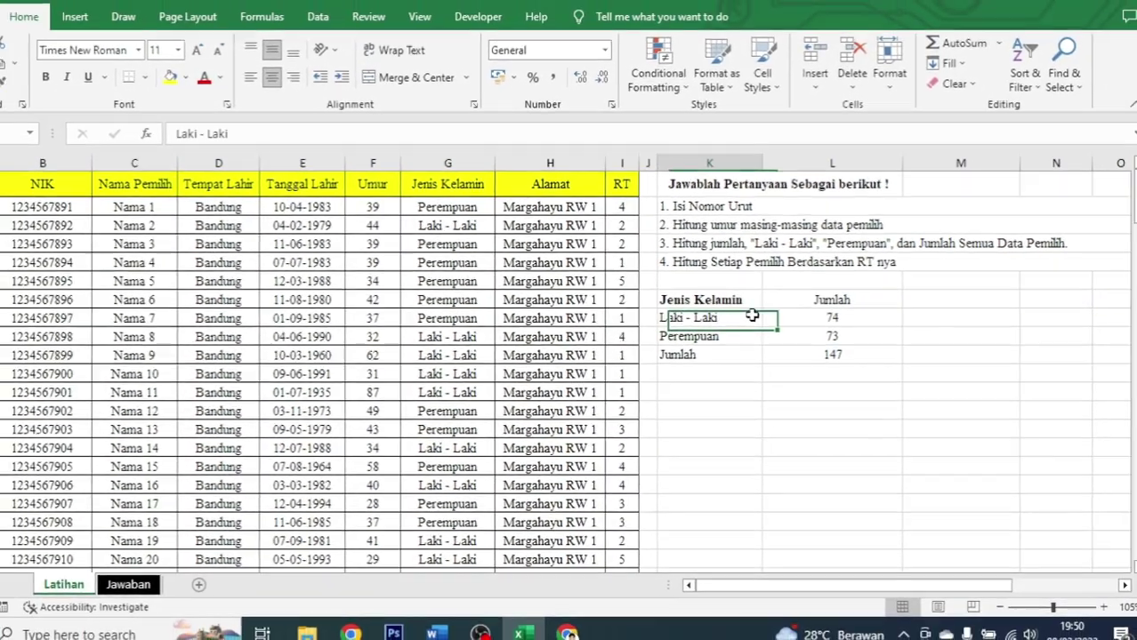
pyautogui.click(822, 355)
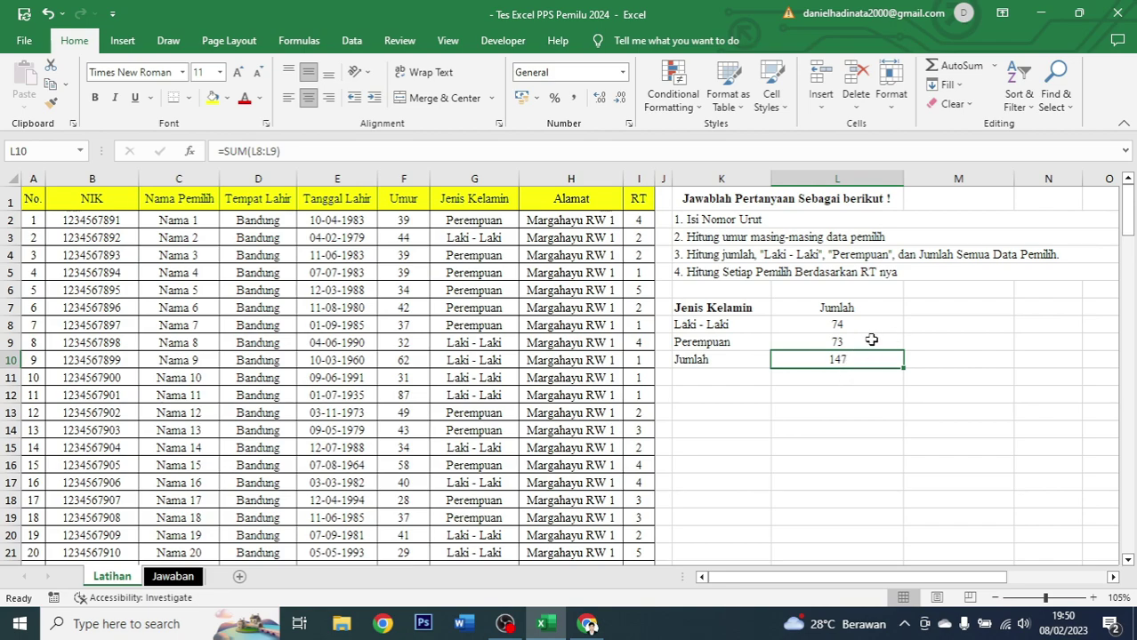
pyautogui.click(971, 308)
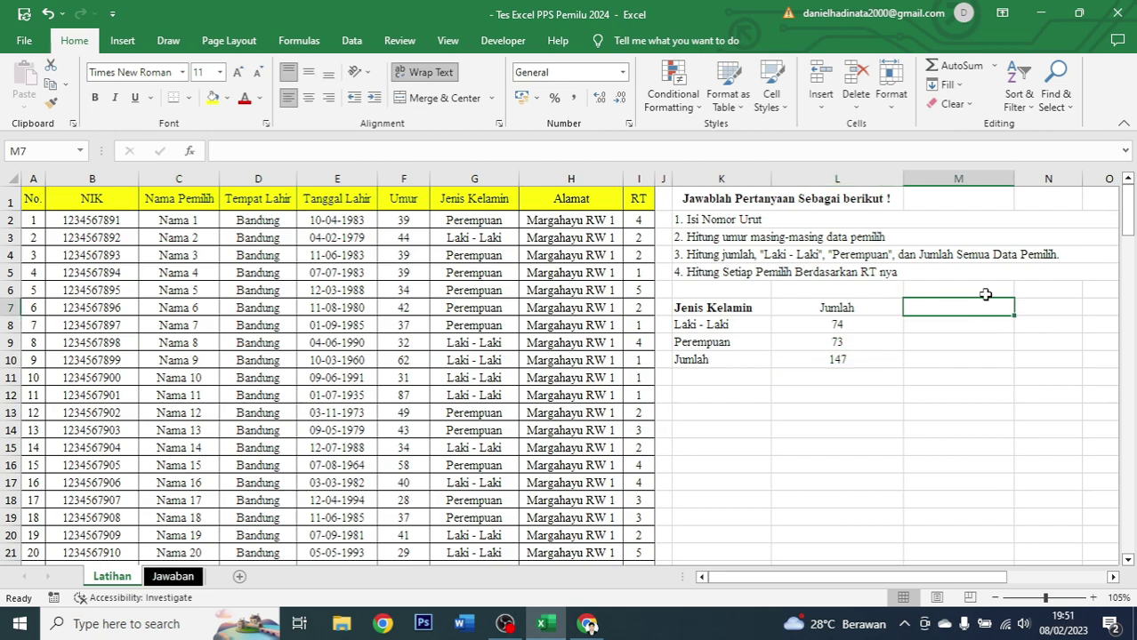
pyautogui.click(120, 41)
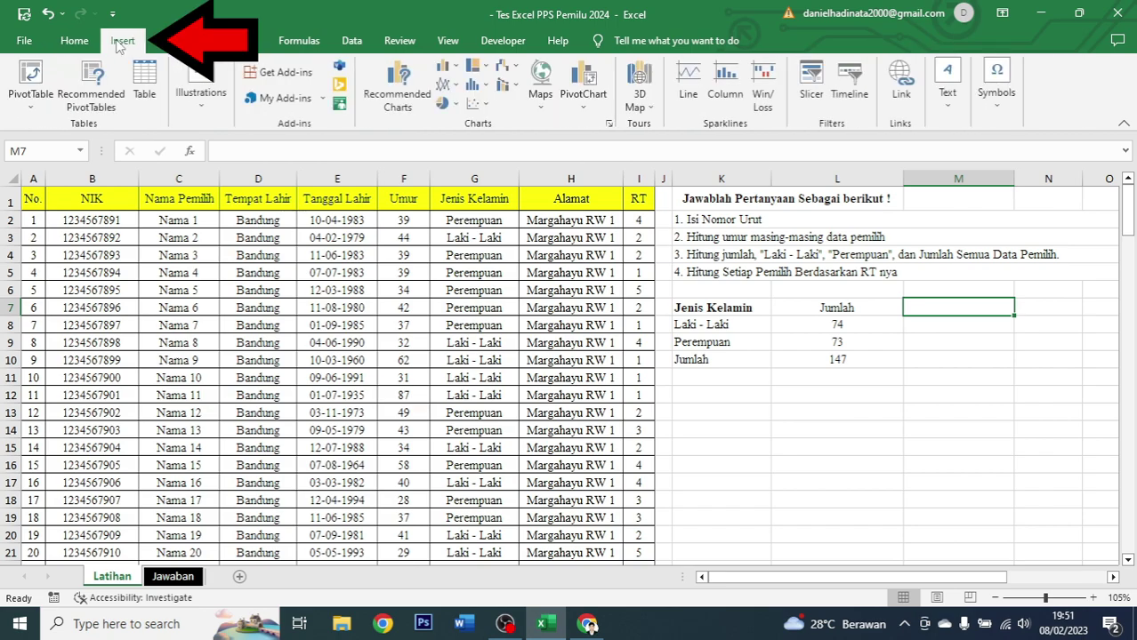
# - Insert a PivotTable at M7 using source range Latihan!$A$1:$I$148
pyautogui.click(31, 84)
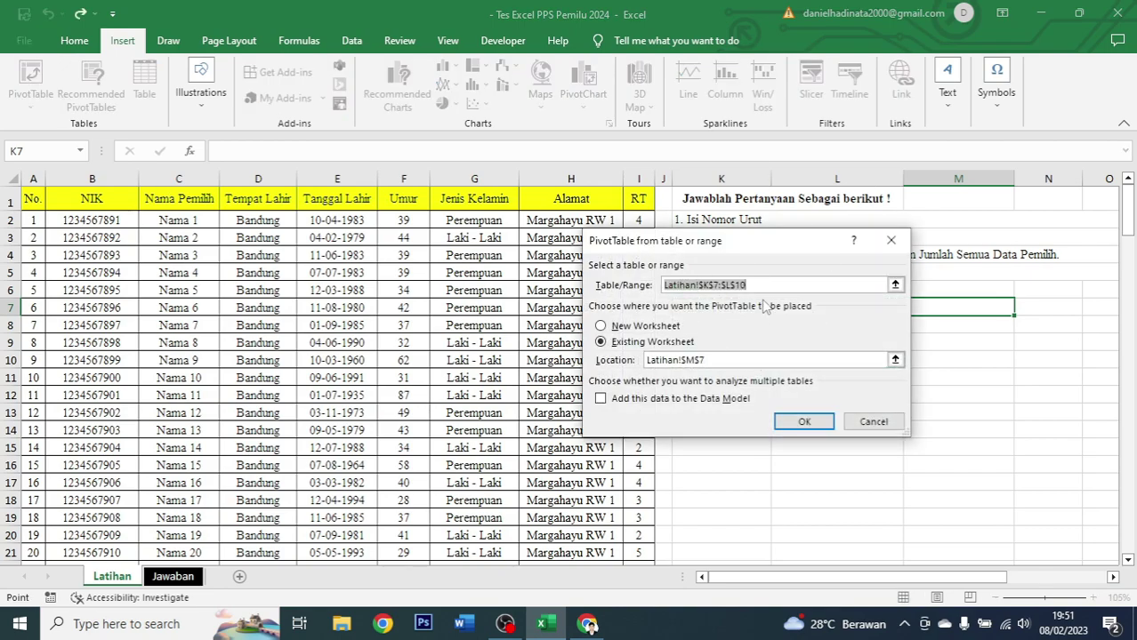
pyautogui.press('BackSpace')
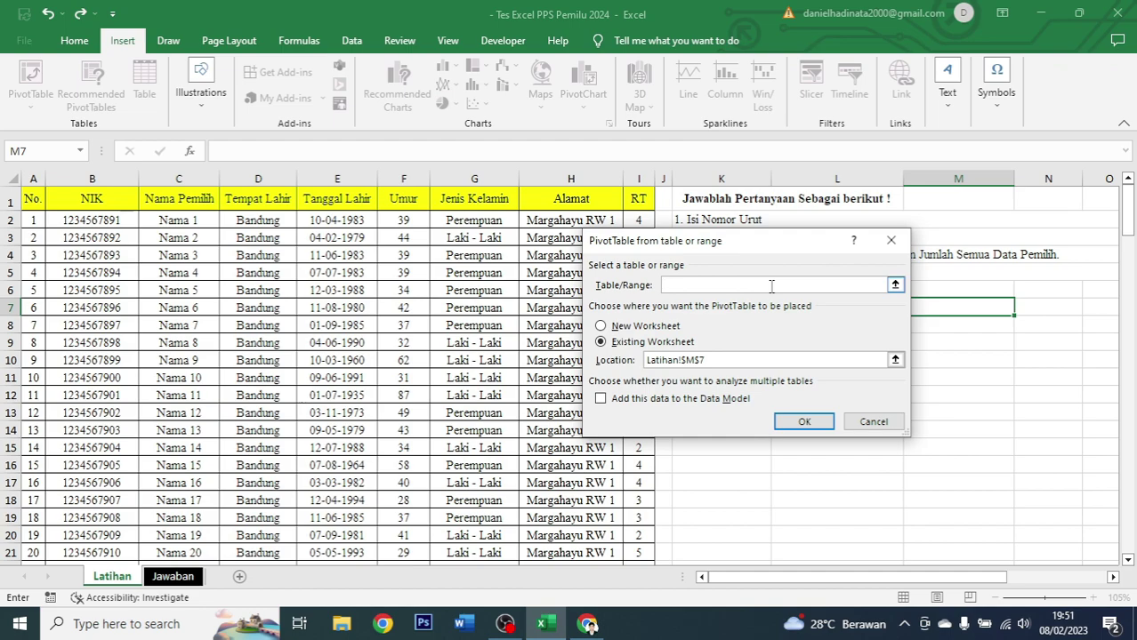
pyautogui.click(29, 202)
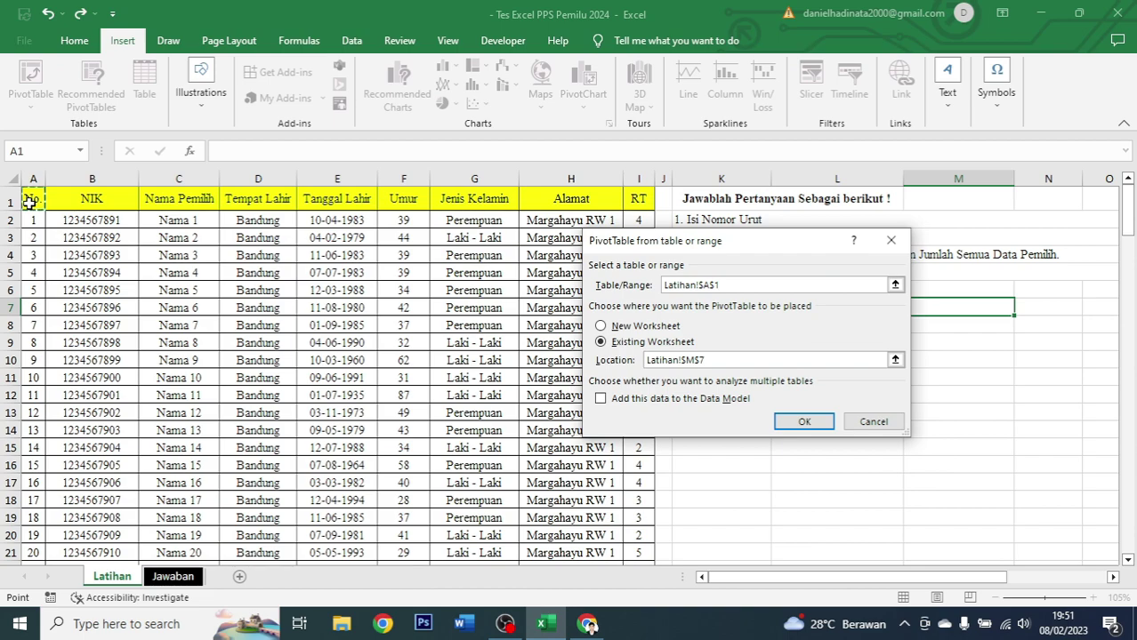
pyautogui.hotkey('ctrl', 'shift', 'Right')
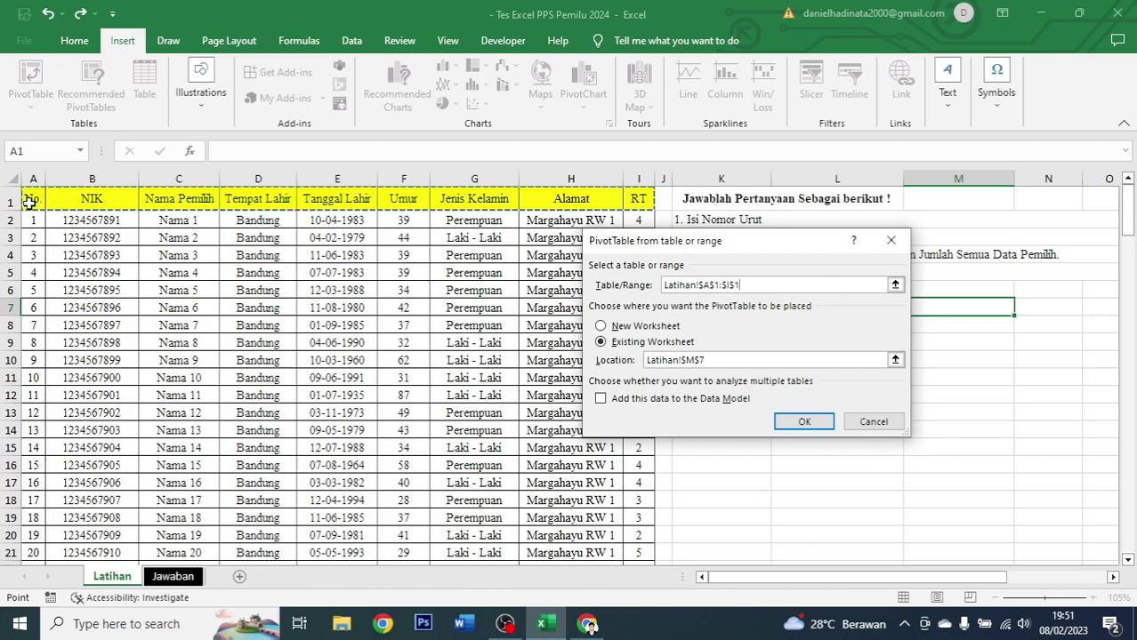
pyautogui.hotkey('ctrl', 'shift', 'Down')
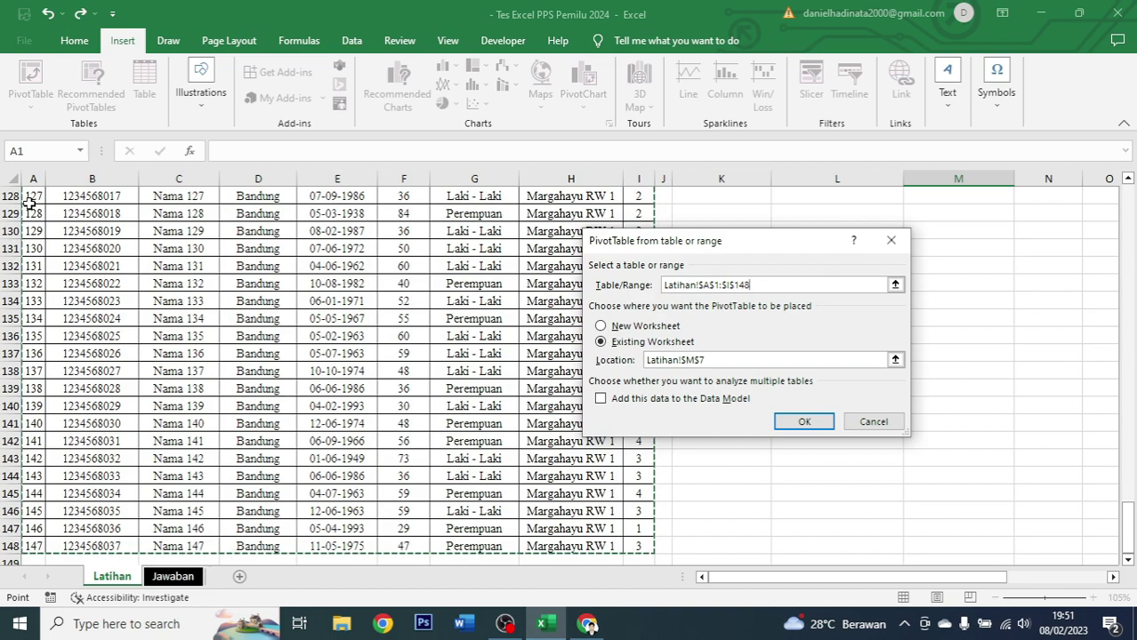
pyautogui.click(803, 423)
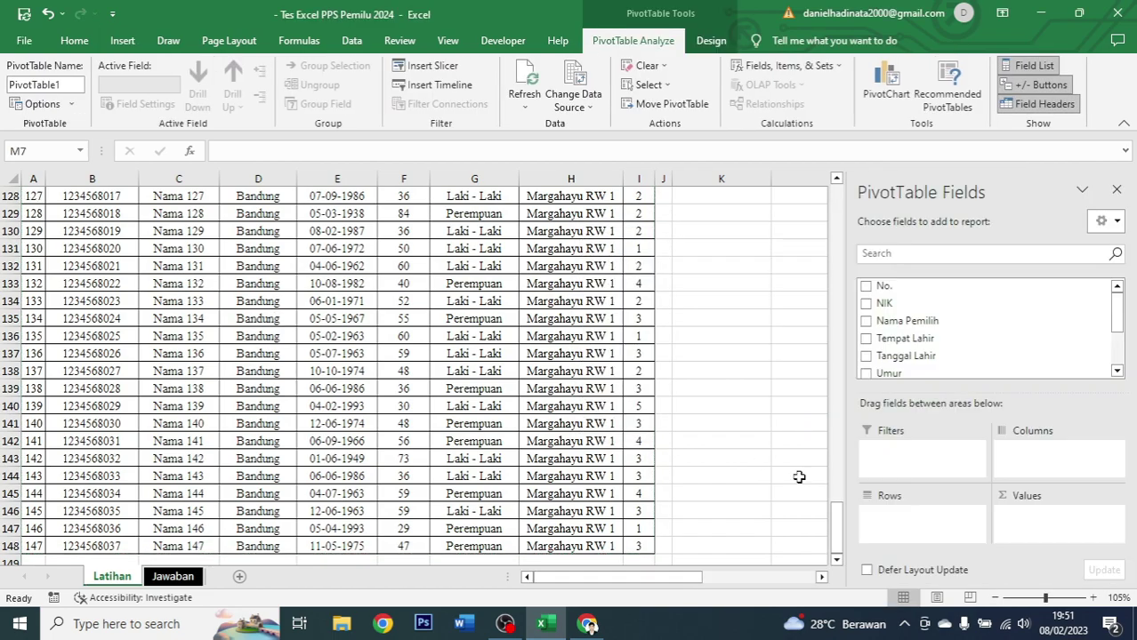
# - Put Jenis Kelamin in Rows and Values, counting 74 Laki - Laki and 73 Perempuan
pyautogui.moveTo(836, 528); pyautogui.dragTo(836, 211)
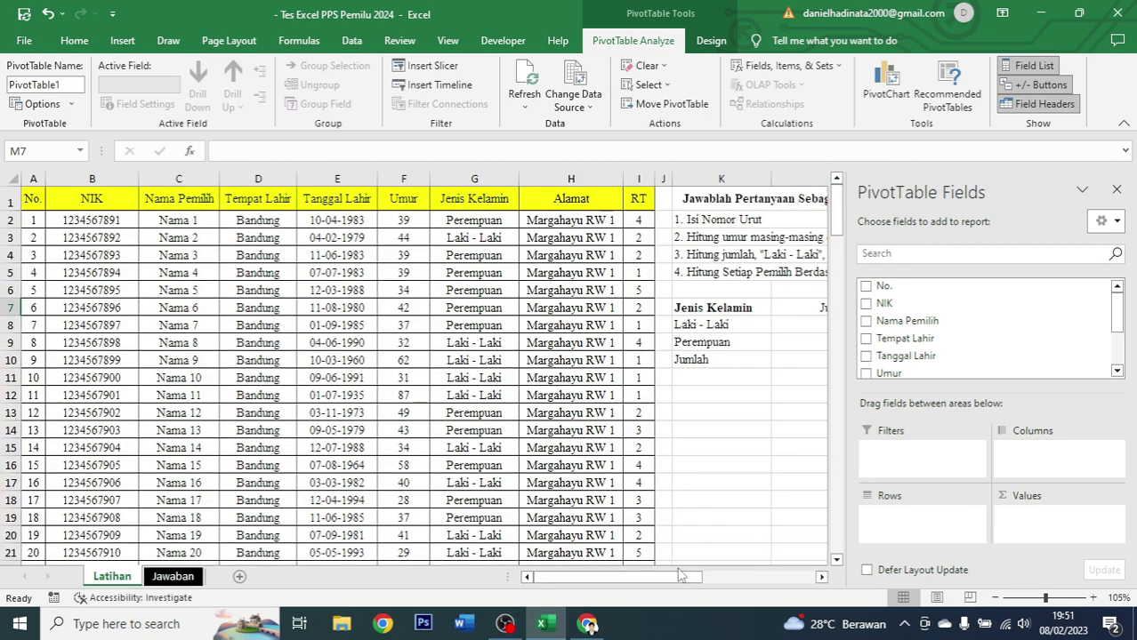
pyautogui.moveTo(681, 576)
pyautogui.mouseDown()
pyautogui.moveTo(751, 582)
pyautogui.moveTo(815, 478)
pyautogui.mouseUp()
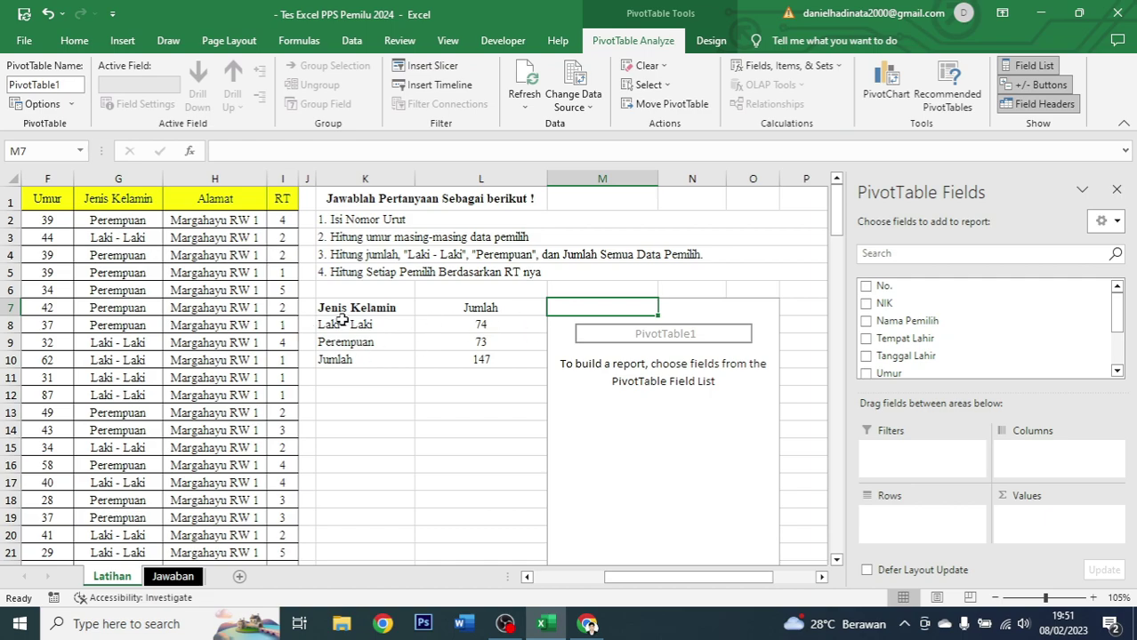
pyautogui.scroll(-2, 925, 329)
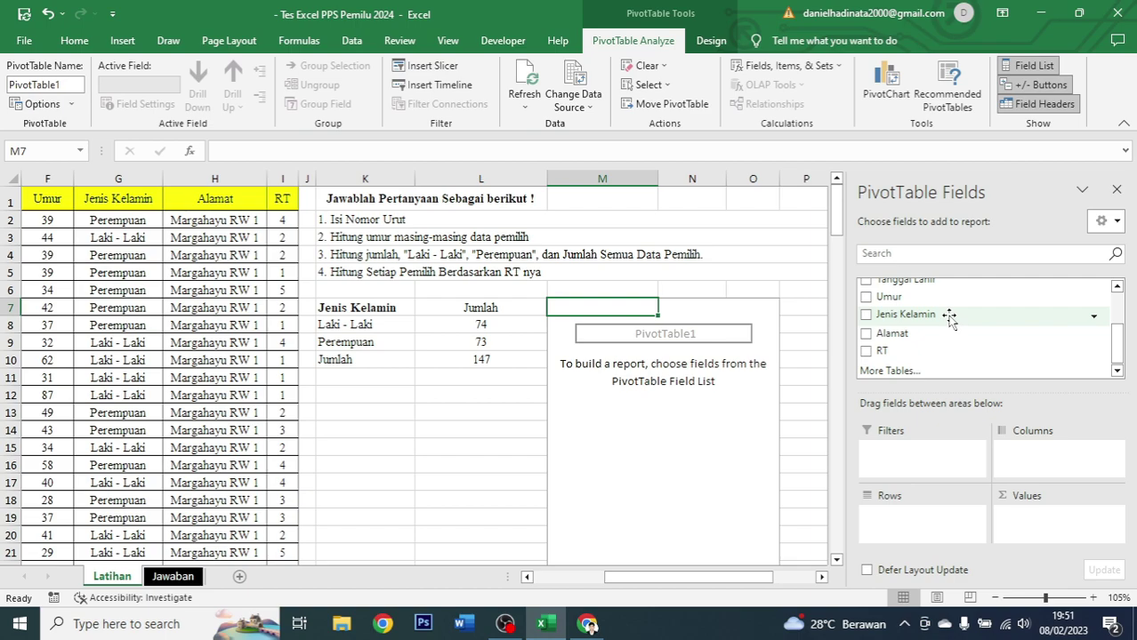
pyautogui.moveTo(949, 317); pyautogui.dragTo(934, 525)
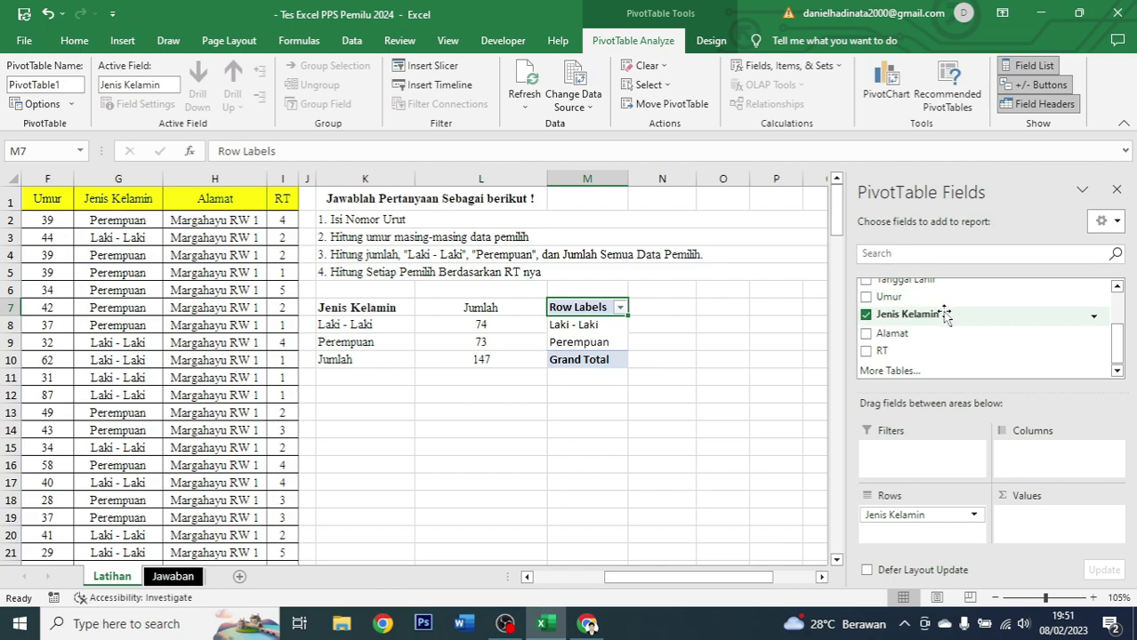
pyautogui.moveTo(945, 318); pyautogui.dragTo(1045, 525)
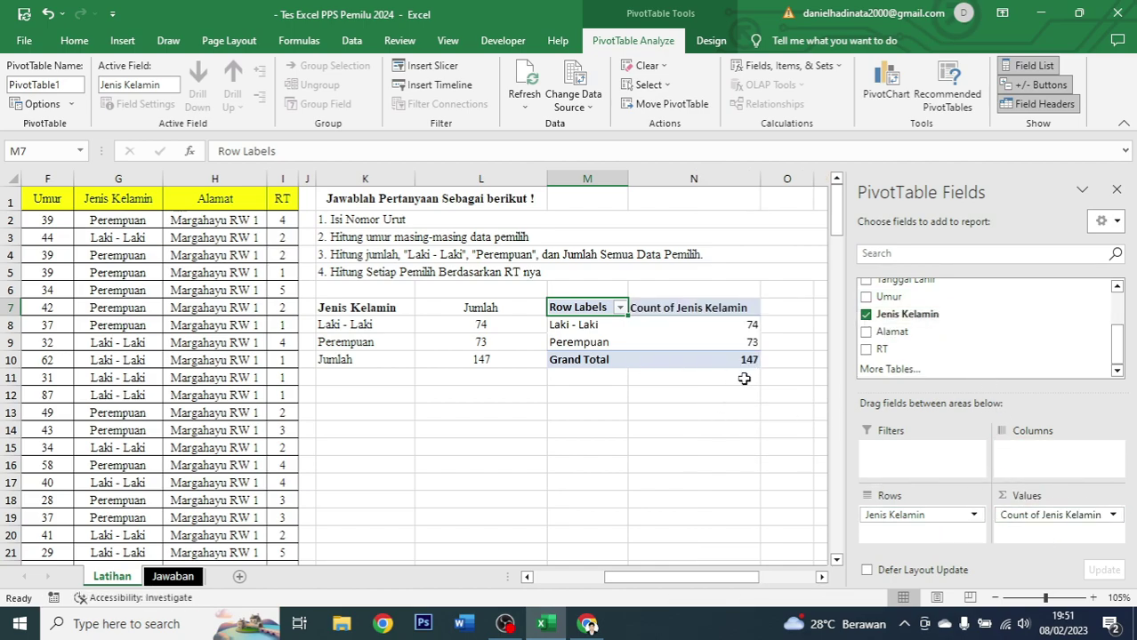
pyautogui.click(748, 378)
pyautogui.click(589, 307)
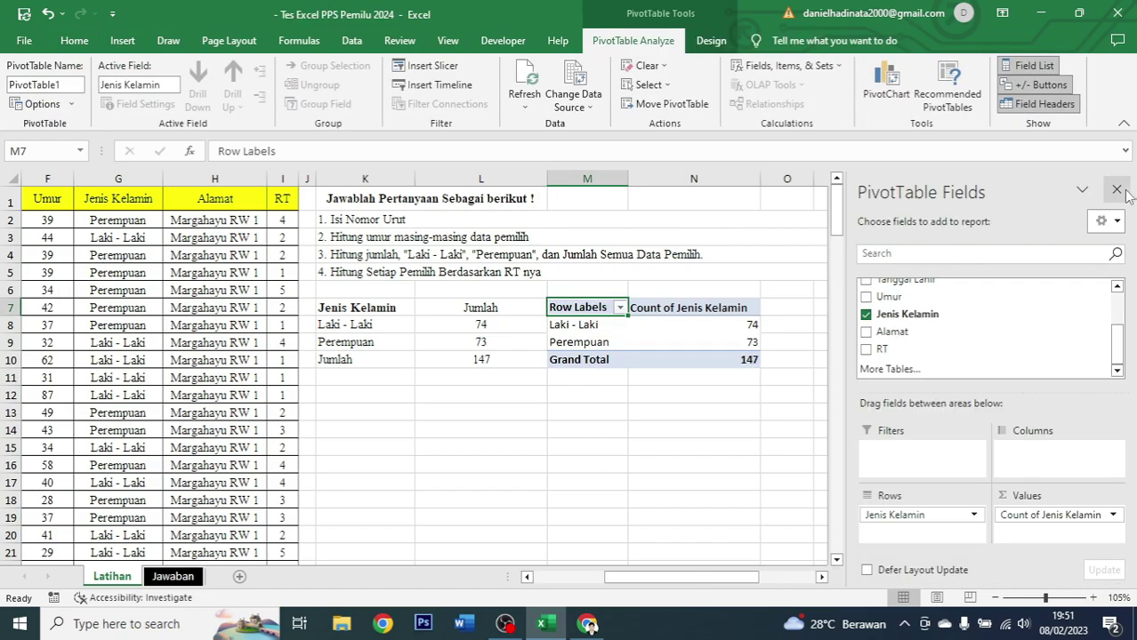
# - Rename the pivot table headers to 'Jenis Kelamin' and 'Jumlah'
pyautogui.click(1116, 190)
pyautogui.write('Jenis Kelamin')
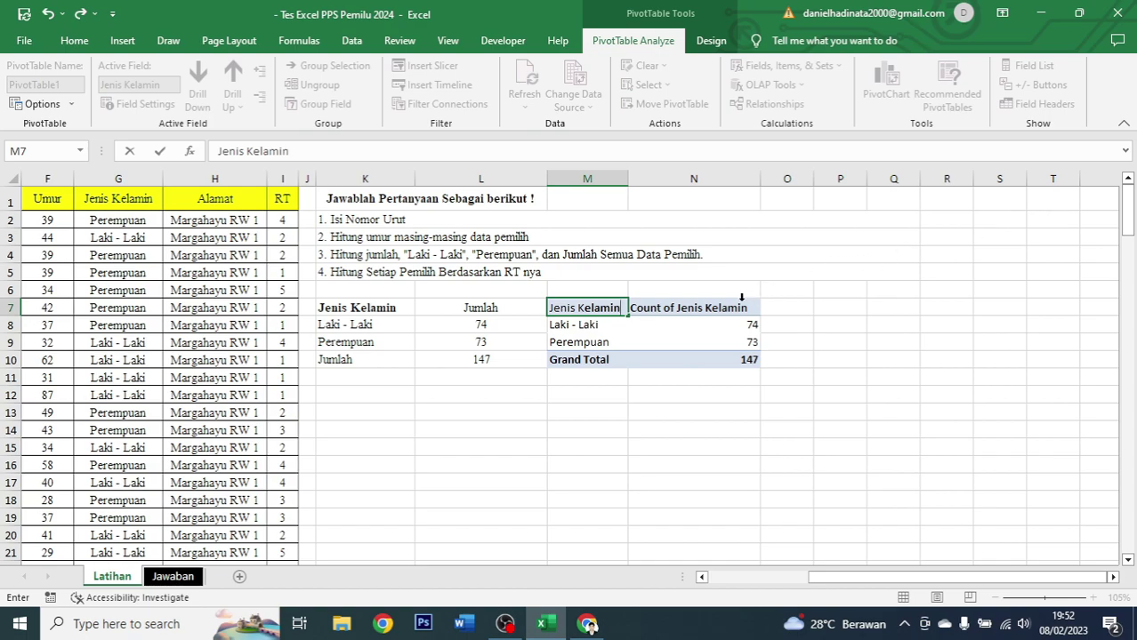
pyautogui.click(744, 307)
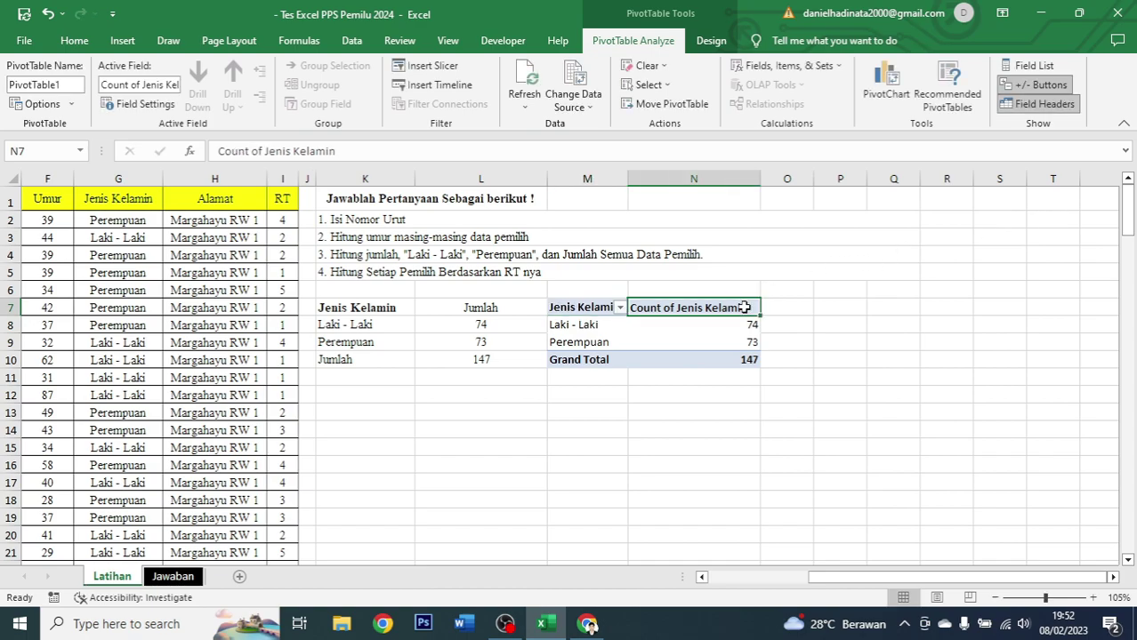
pyautogui.press('Home')
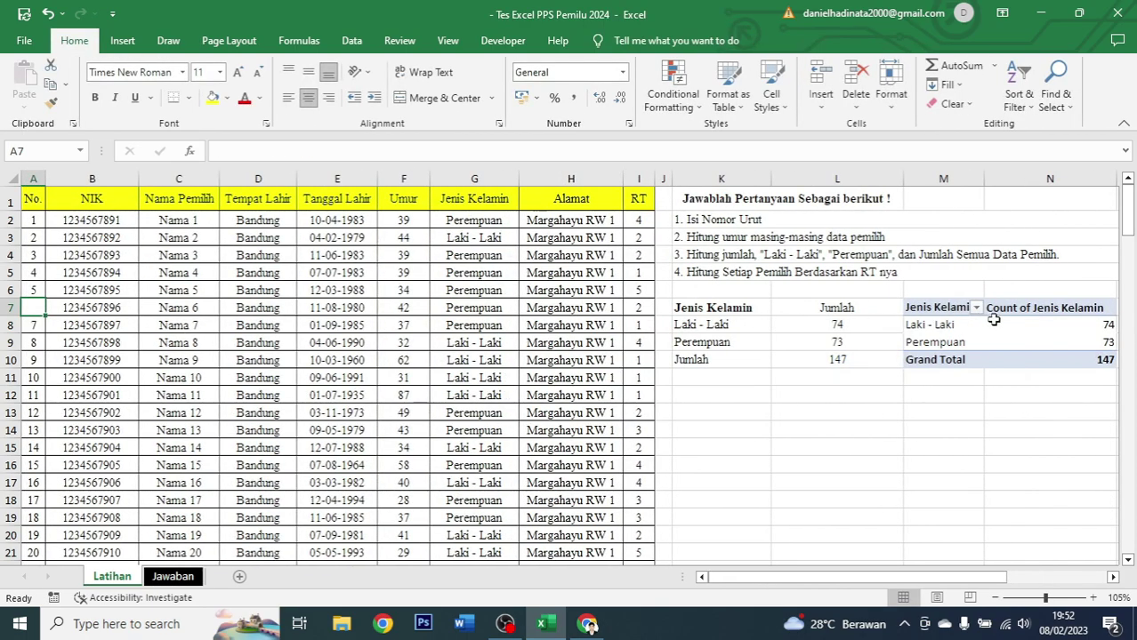
pyautogui.click(1021, 322)
pyautogui.click(1018, 308)
pyautogui.write('Juml')
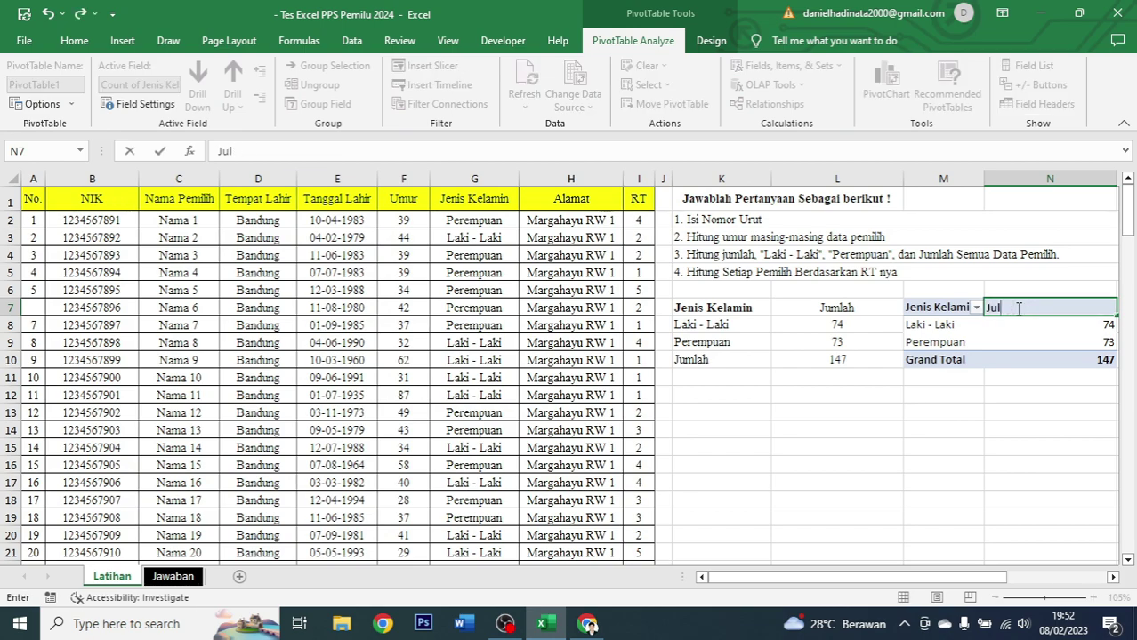
pyautogui.write('ah')
pyautogui.click(1007, 392)
# - Centre the pivot's header cells and its Jumlah count values
pyautogui.moveTo(934, 307); pyautogui.dragTo(1005, 308)
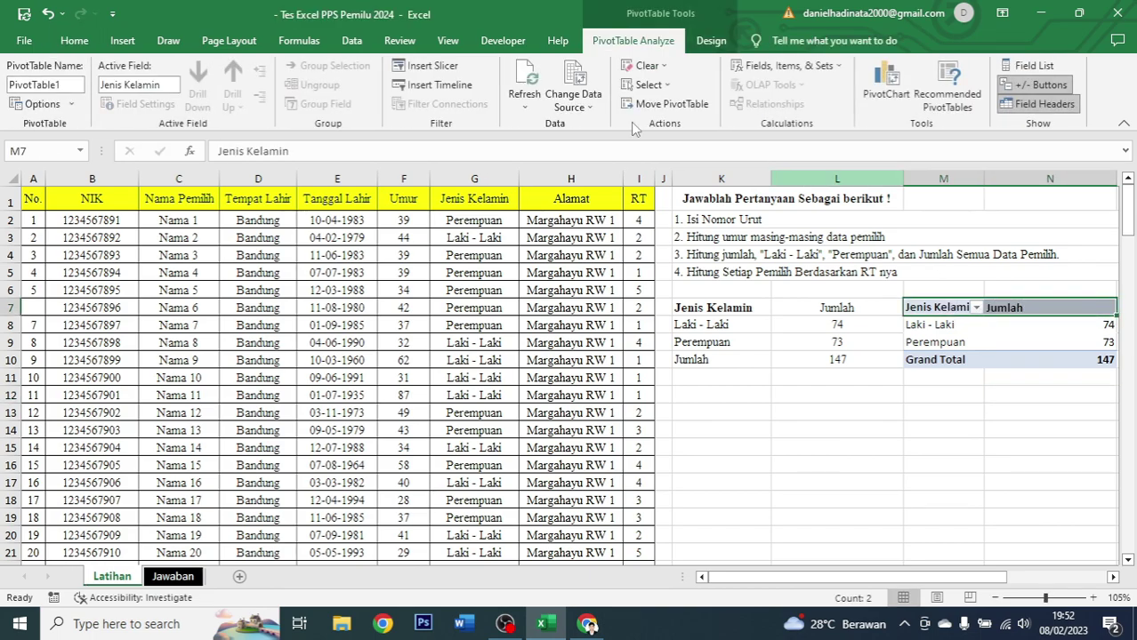
pyautogui.click(95, 40)
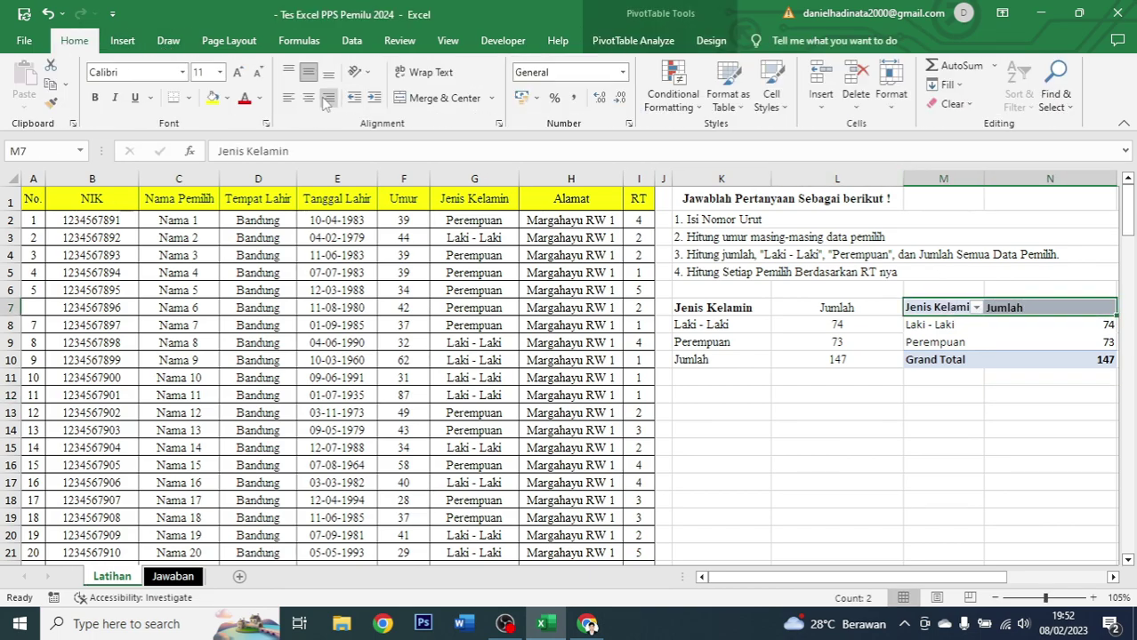
pyautogui.click(308, 98)
pyautogui.moveTo(1053, 359); pyautogui.dragTo(1047, 307)
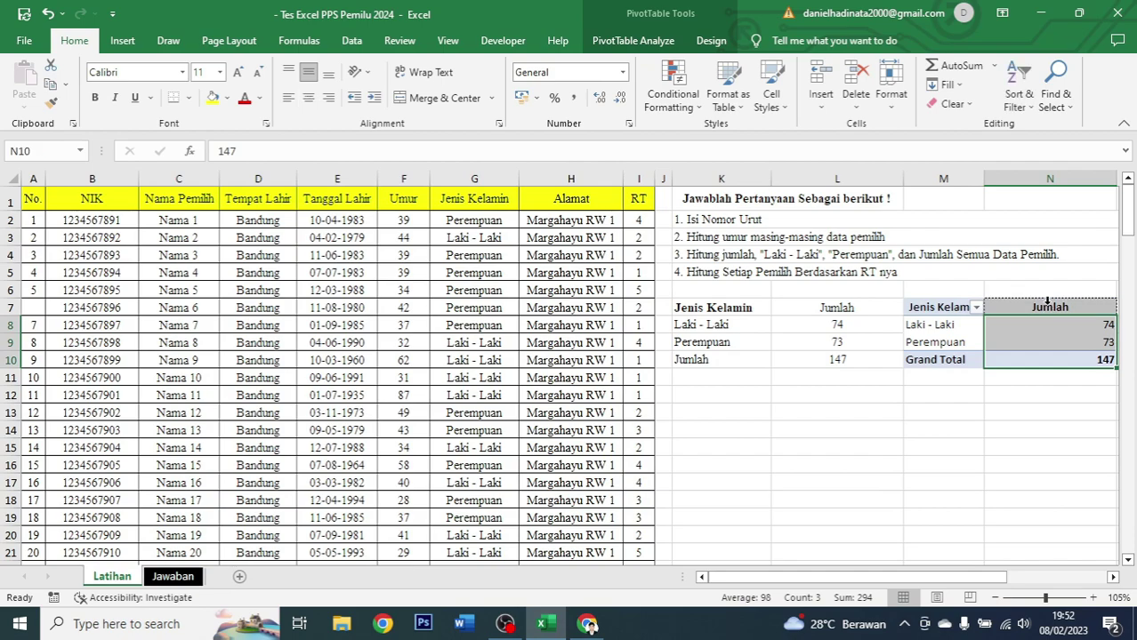
pyautogui.moveTo(1045, 360); pyautogui.dragTo(1047, 307)
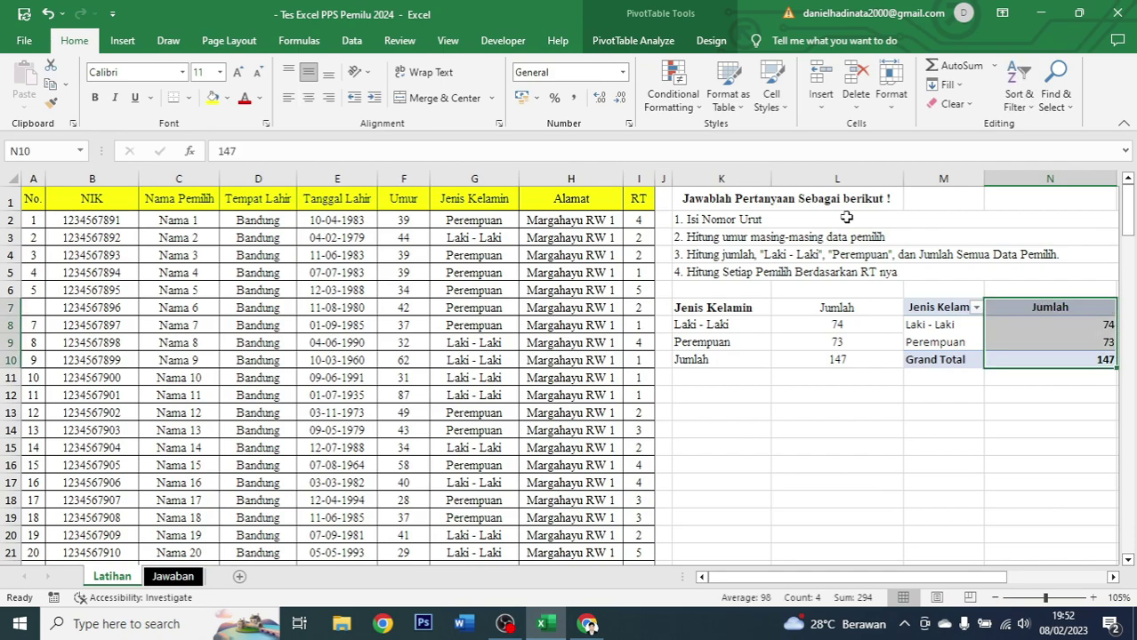
pyautogui.click(309, 98)
pyautogui.click(1041, 412)
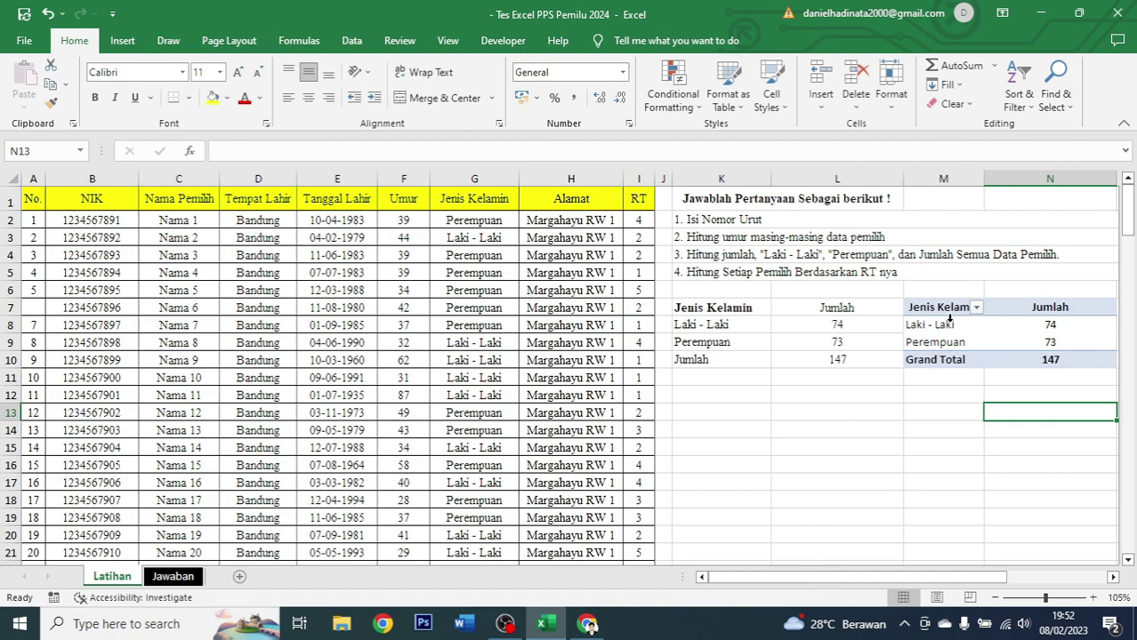
# - Widen column M and compare the pivot counts 74, 73, 147 with the COUNTIF table
pyautogui.moveTo(989, 181); pyautogui.dragTo(999, 181)
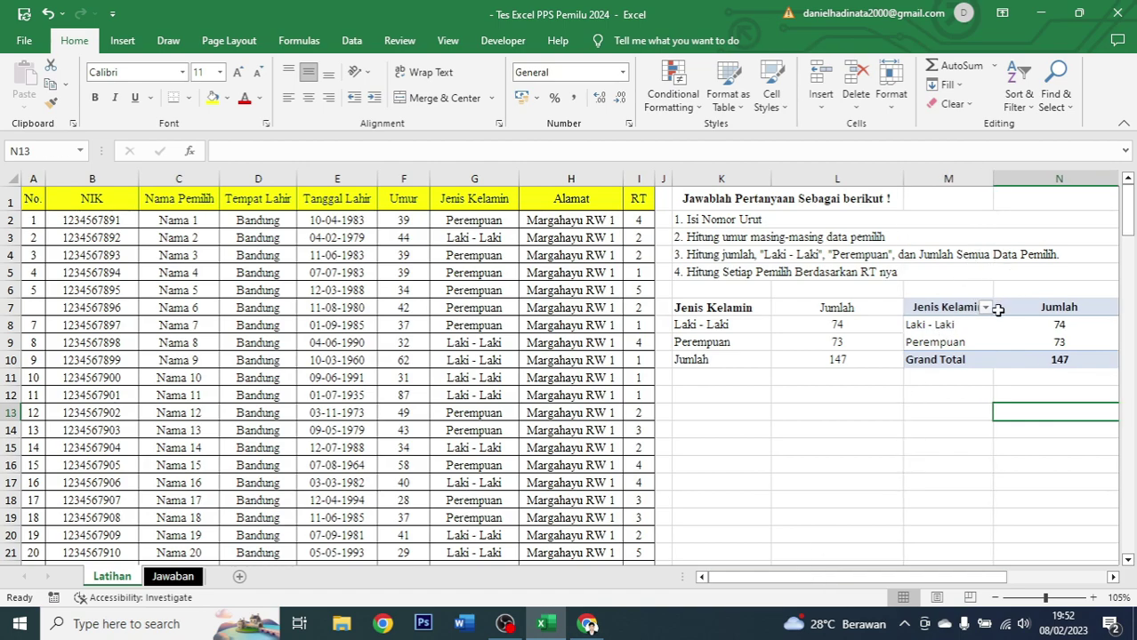
pyautogui.click(953, 342)
pyautogui.click(944, 326)
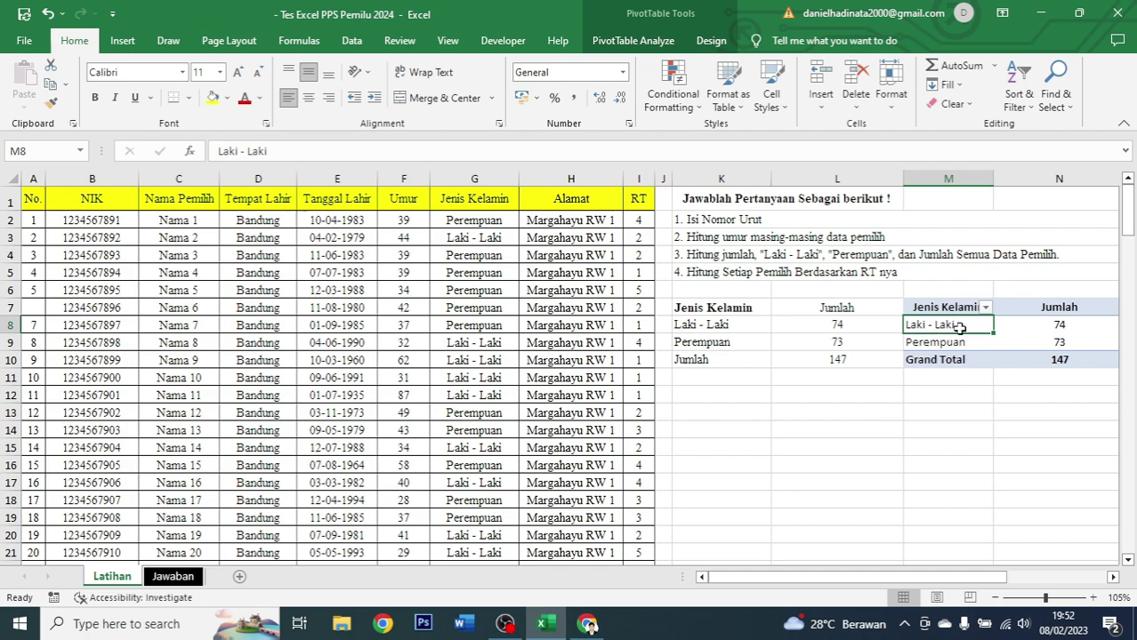
pyautogui.click(1035, 326)
pyautogui.click(948, 343)
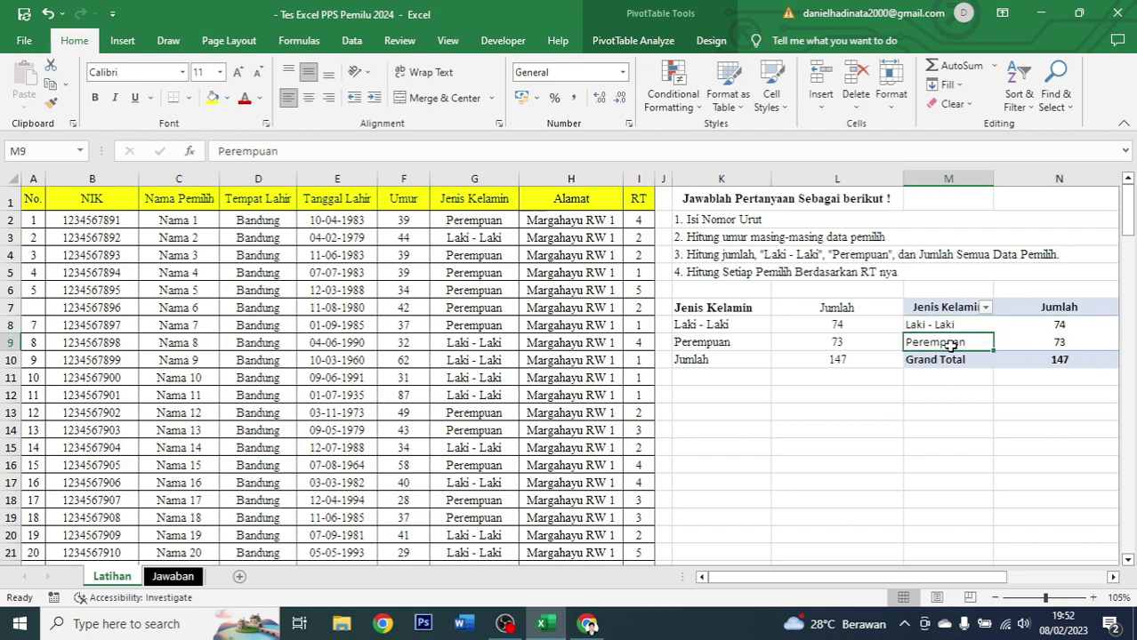
pyautogui.click(1059, 342)
pyautogui.click(1055, 362)
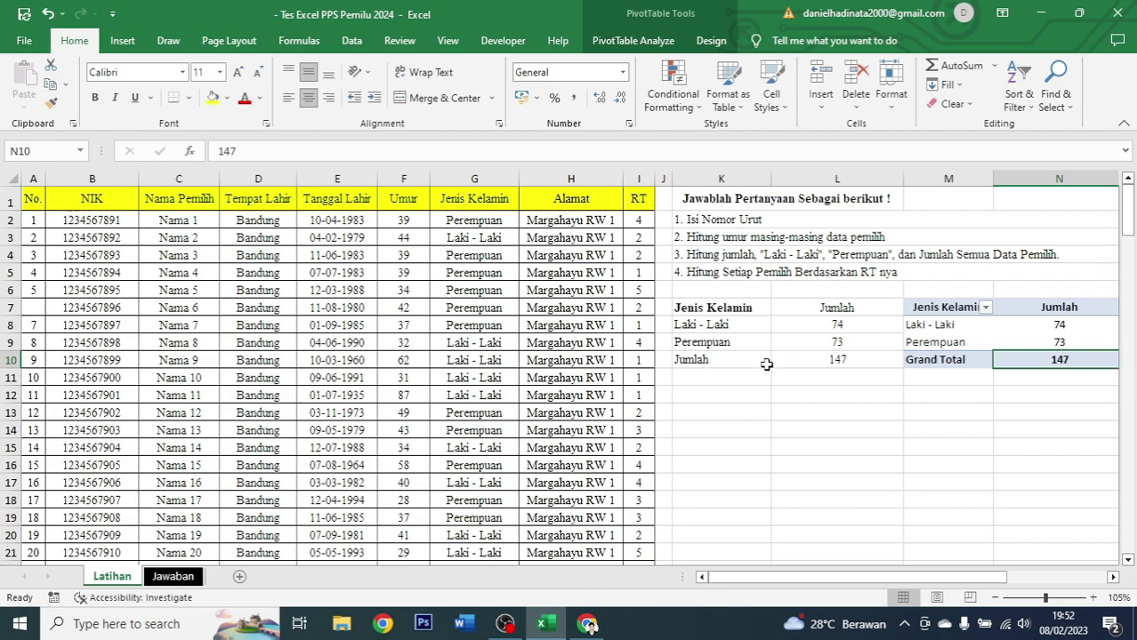
pyautogui.click(800, 377)
pyautogui.click(1060, 375)
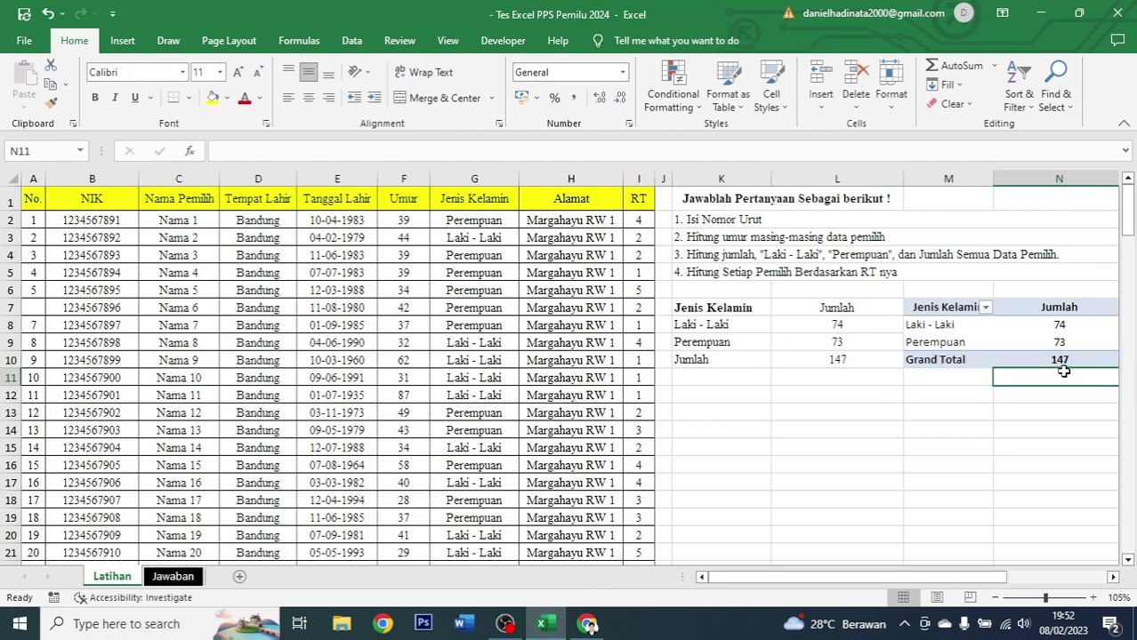
pyautogui.click(837, 360)
pyautogui.click(923, 359)
pyautogui.click(1040, 358)
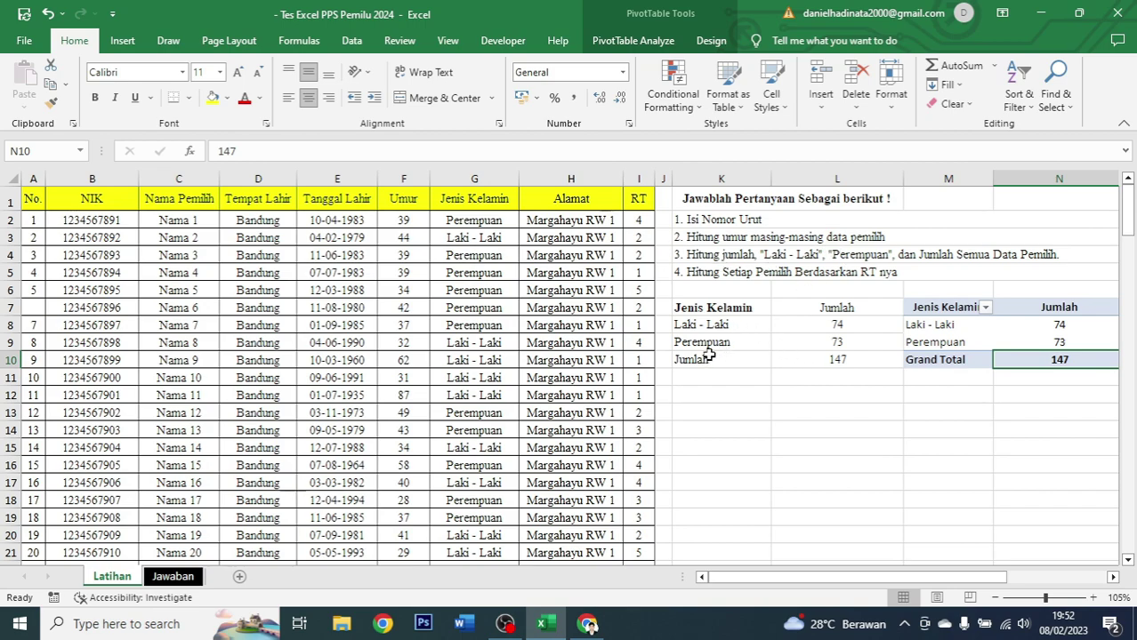
# - Enter 'Jawaban no 3' in K6, centred and coloured red
pyautogui.click(702, 288)
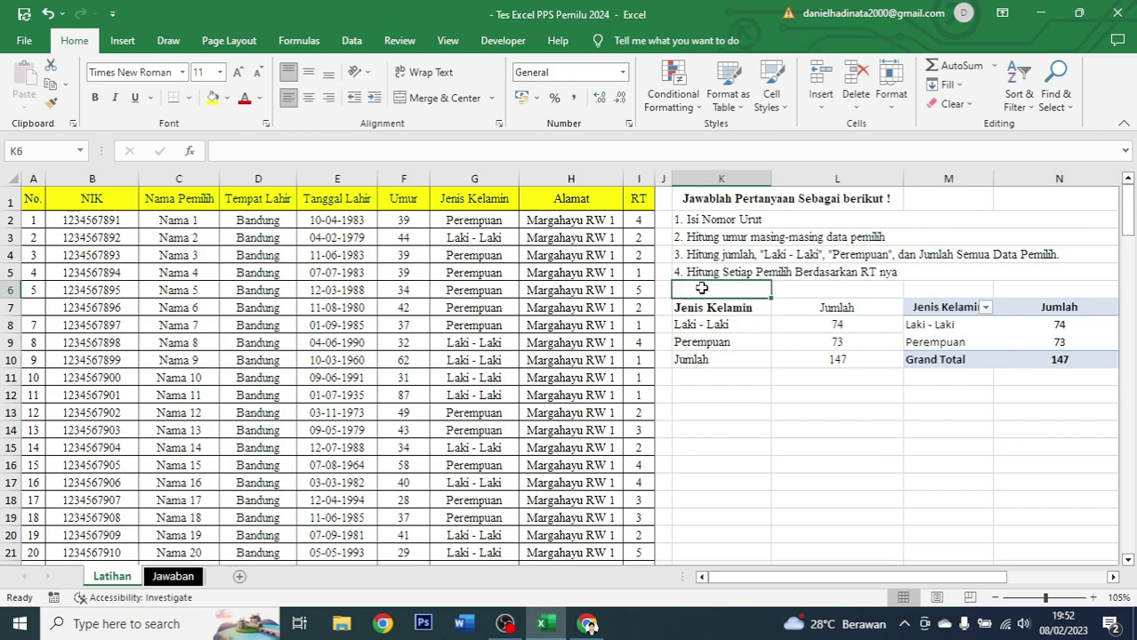
pyautogui.write('Jawaban no 3')
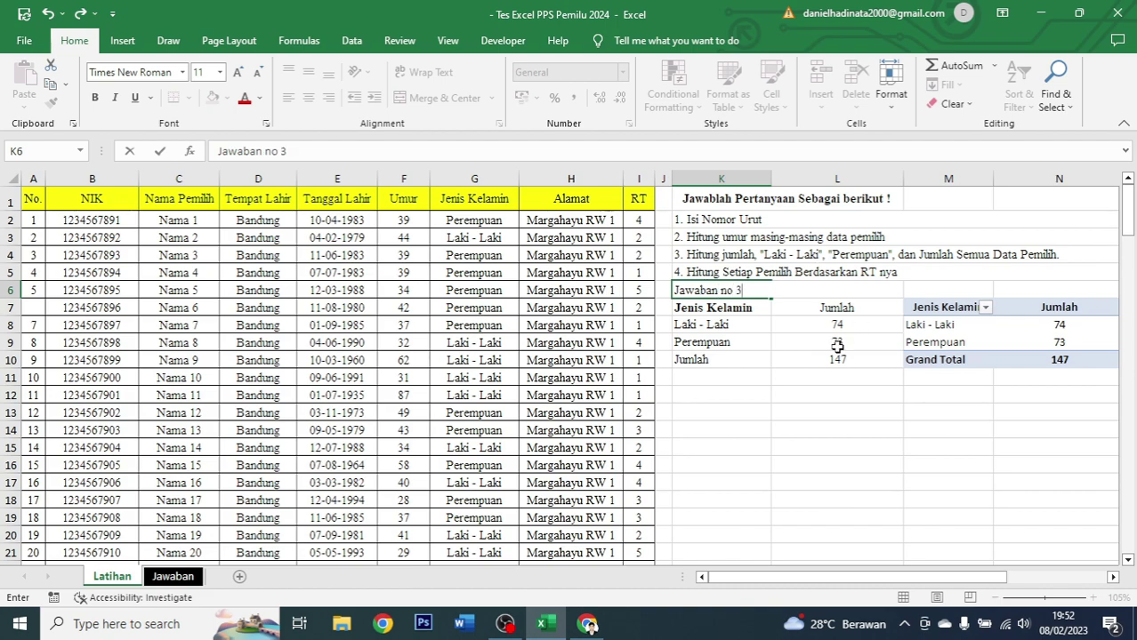
pyautogui.click(728, 392)
pyautogui.click(725, 287)
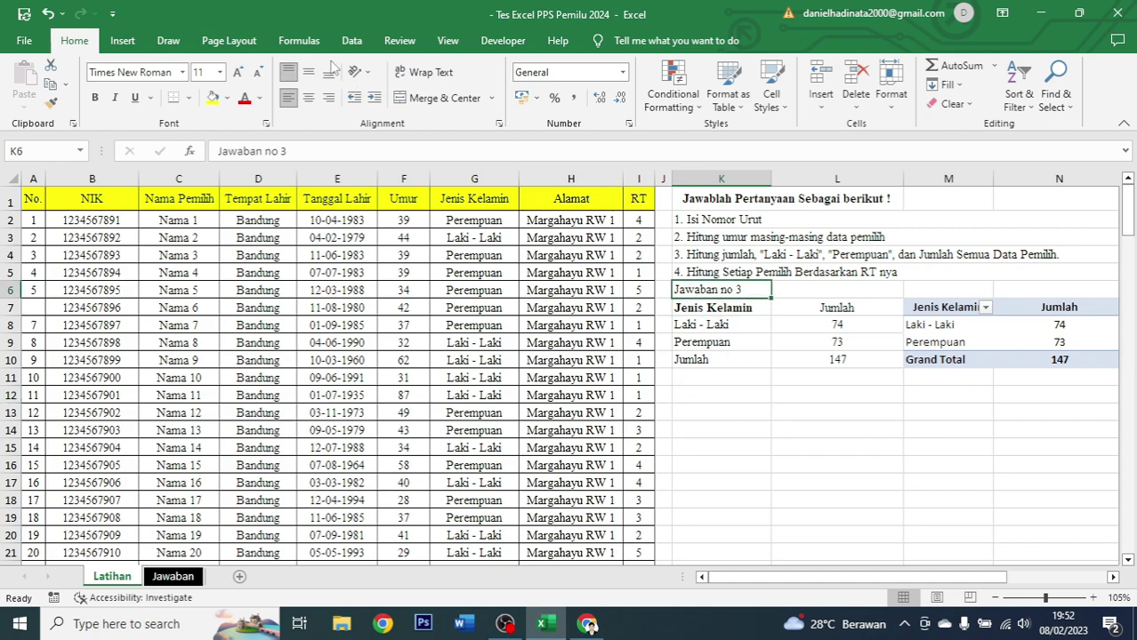
pyautogui.click(308, 98)
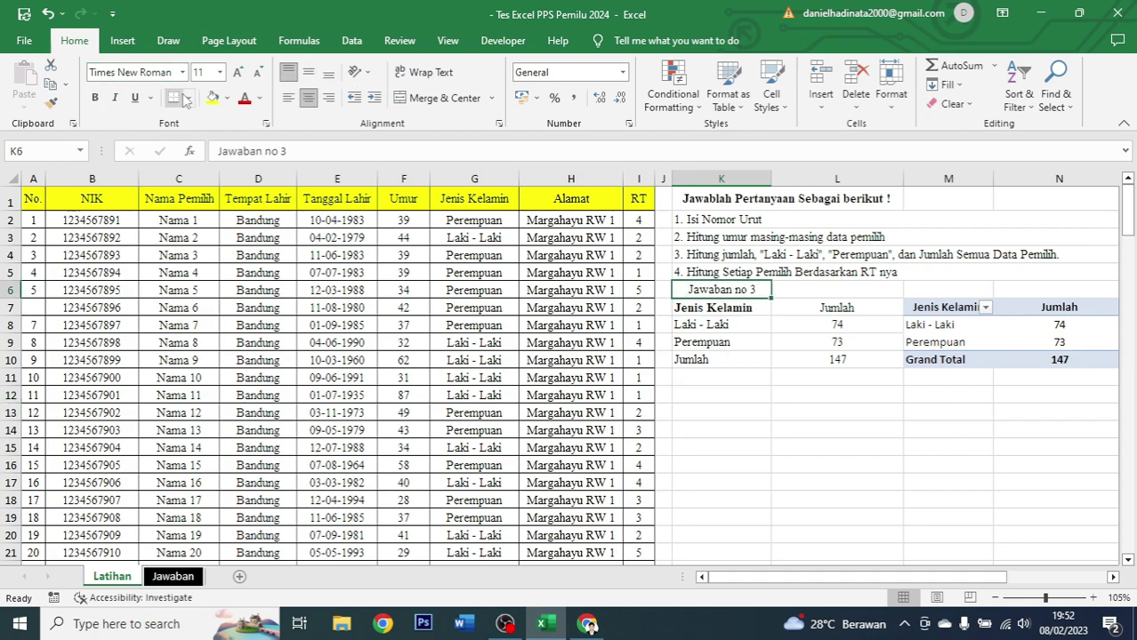
pyautogui.click(245, 98)
# - Review the question 4 text in K5 and select K12 for the next label
pyautogui.click(731, 393)
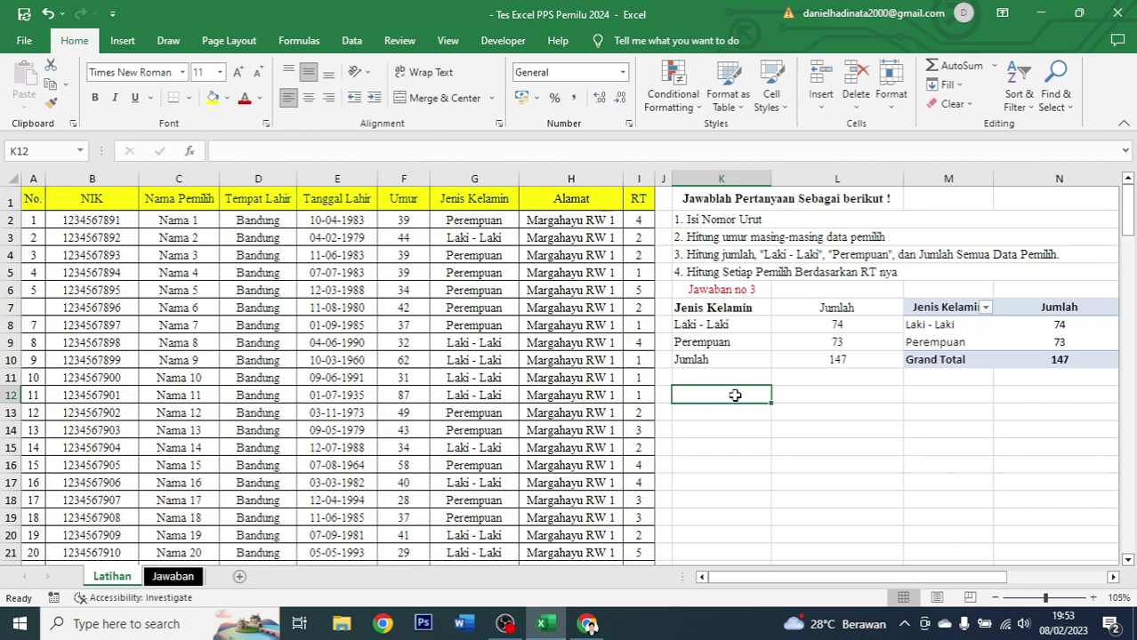
pyautogui.click(728, 274)
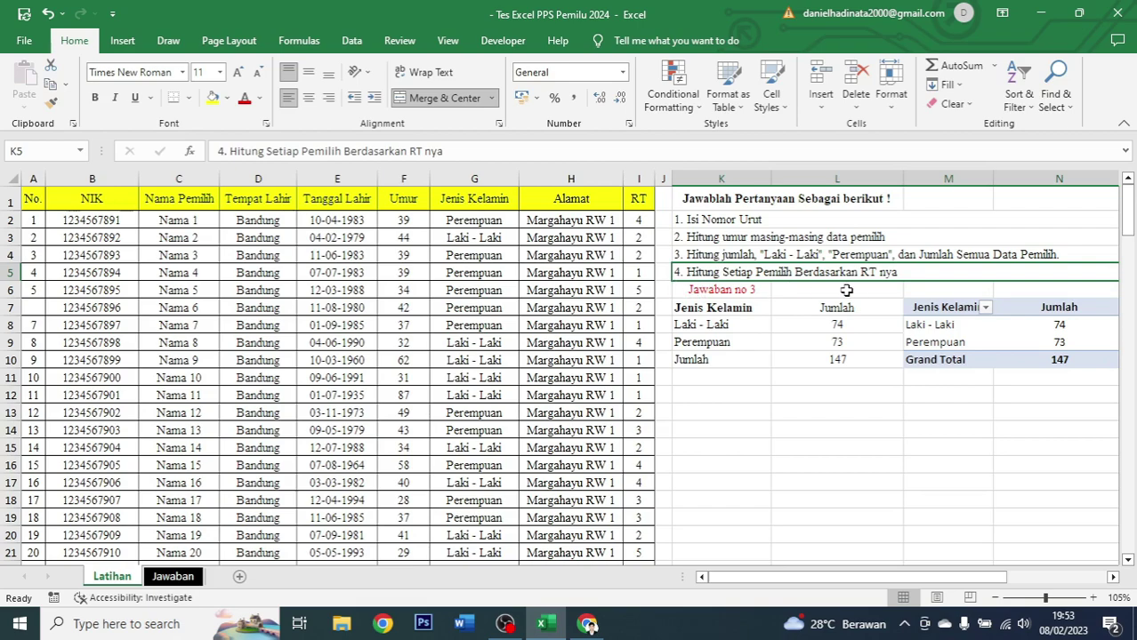
pyautogui.click(705, 392)
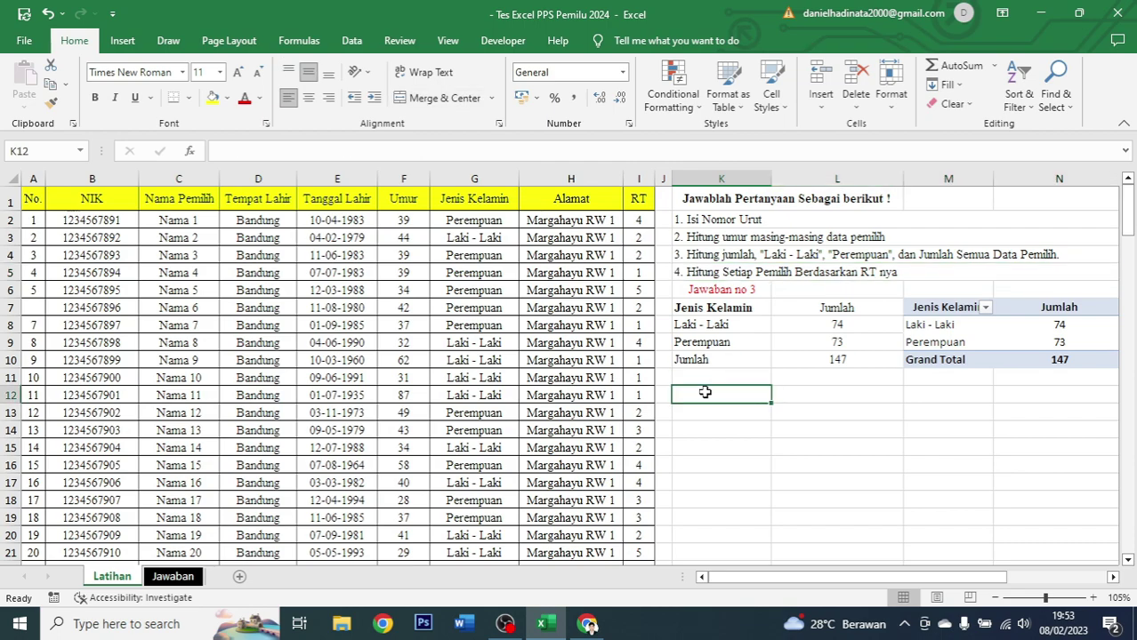
# - Enter 'Jawaban no 4' in K12, centred and coloured red
pyautogui.write('Jawaban no 4')
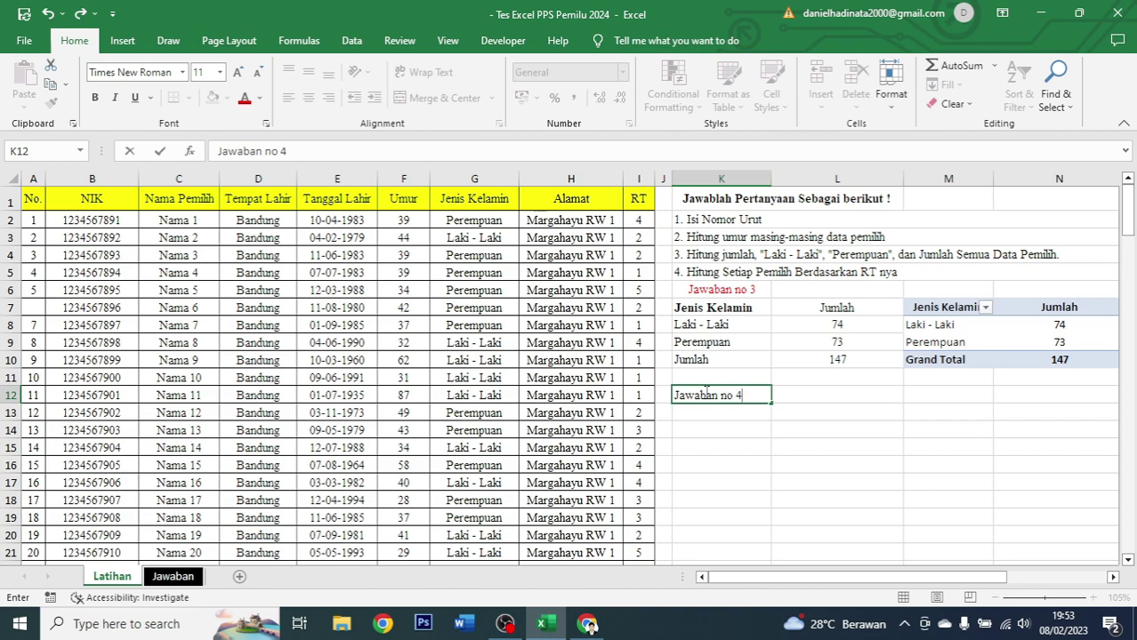
pyautogui.press('Return')
pyautogui.click(752, 391)
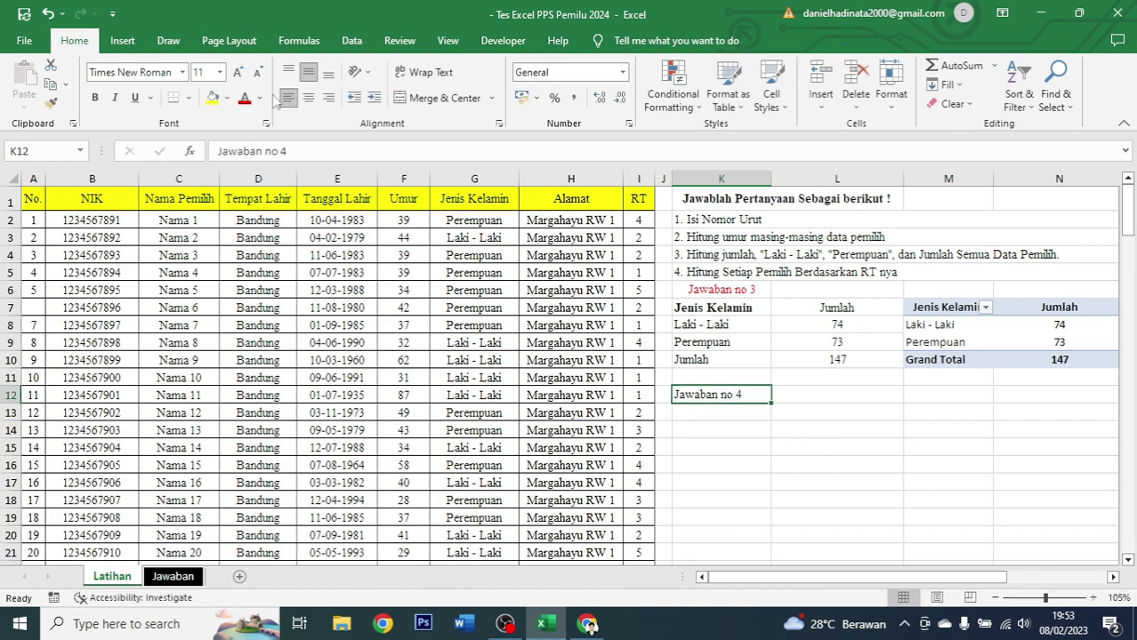
pyautogui.click(308, 98)
pyautogui.click(244, 97)
# - Add centred RT and Jumlah headers in K13 and L13
pyautogui.click(741, 418)
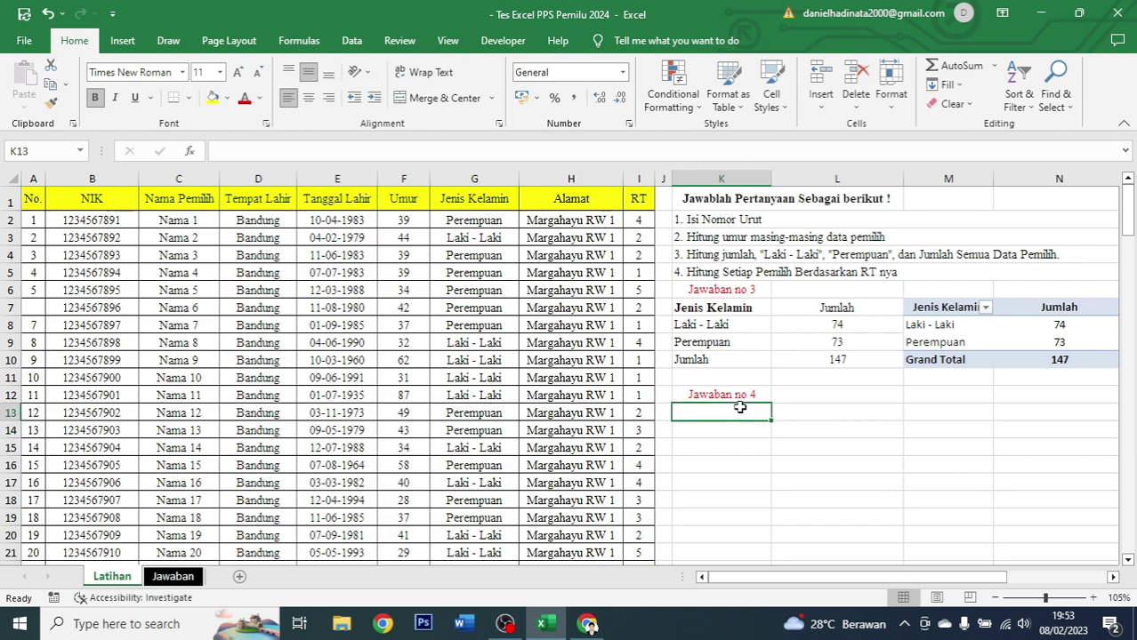
pyautogui.write('RT')
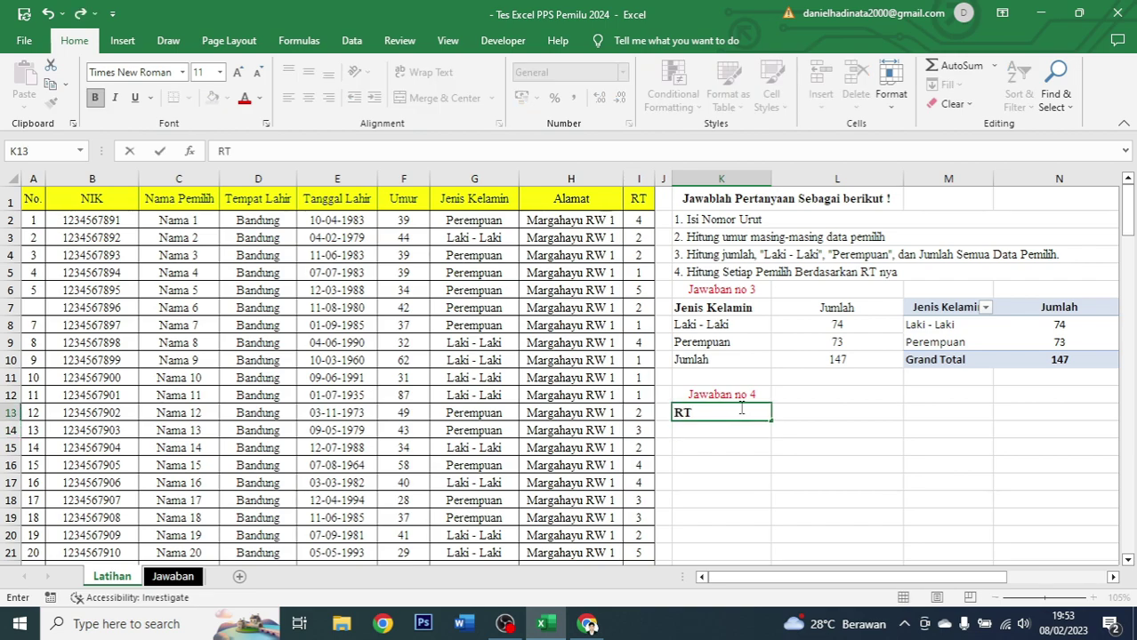
pyautogui.press('Tab')
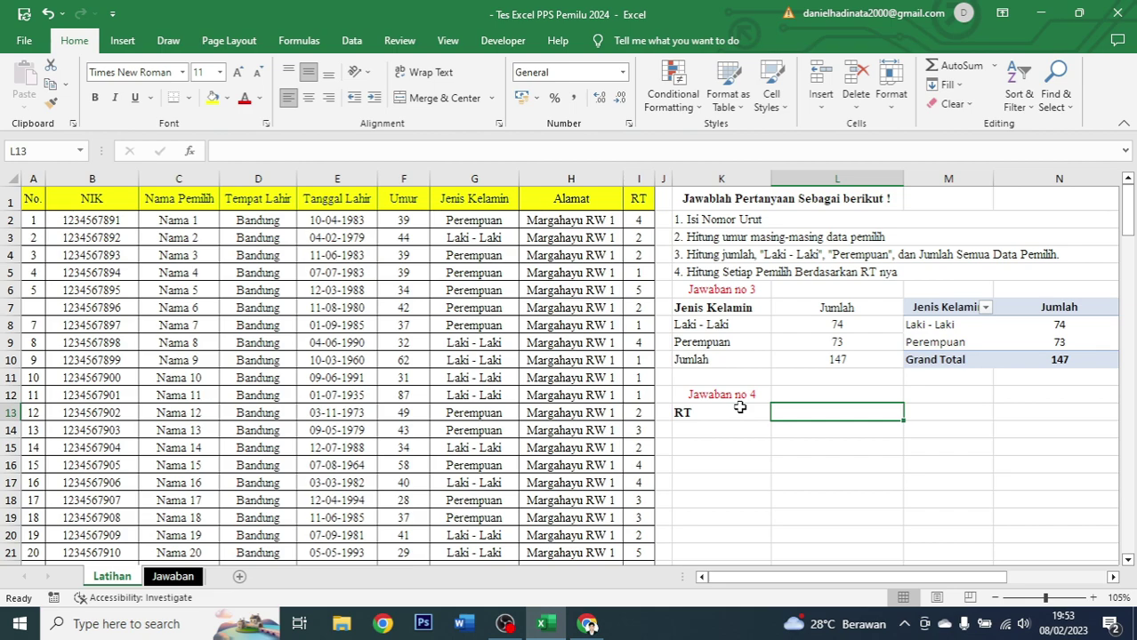
pyautogui.write('Jumlah')
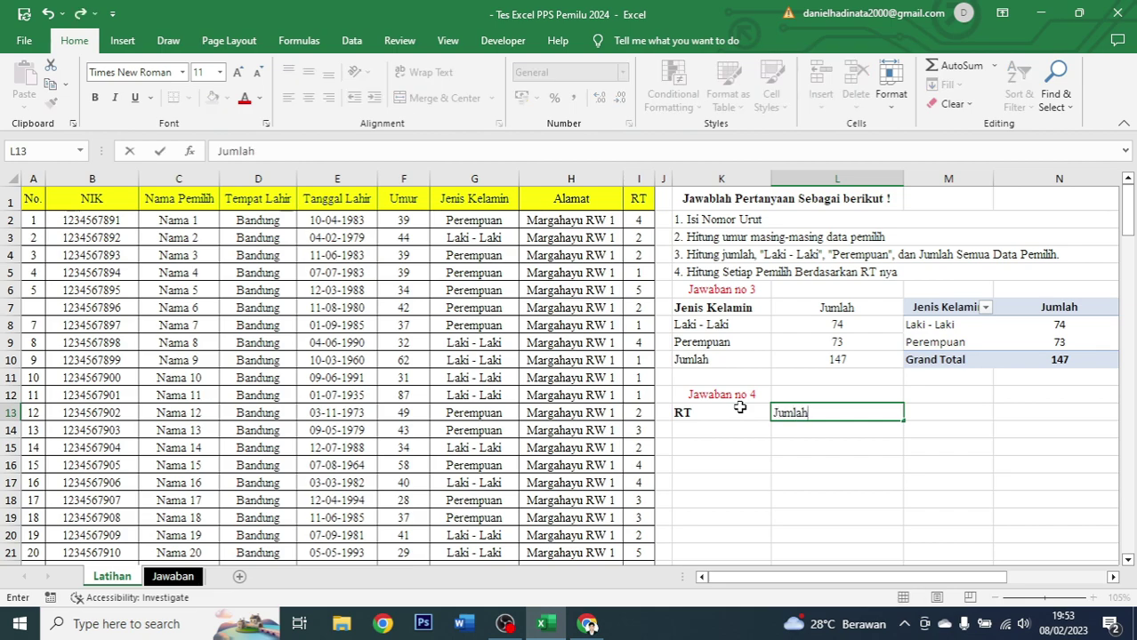
pyautogui.moveTo(739, 406); pyautogui.dragTo(787, 406)
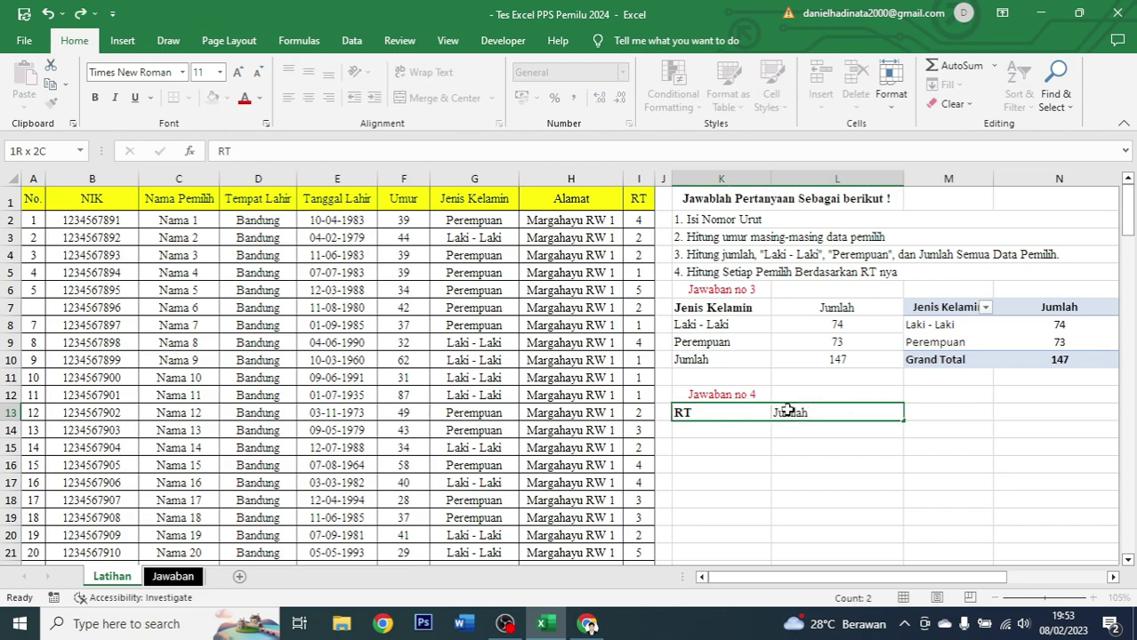
pyautogui.click(308, 98)
pyautogui.click(724, 425)
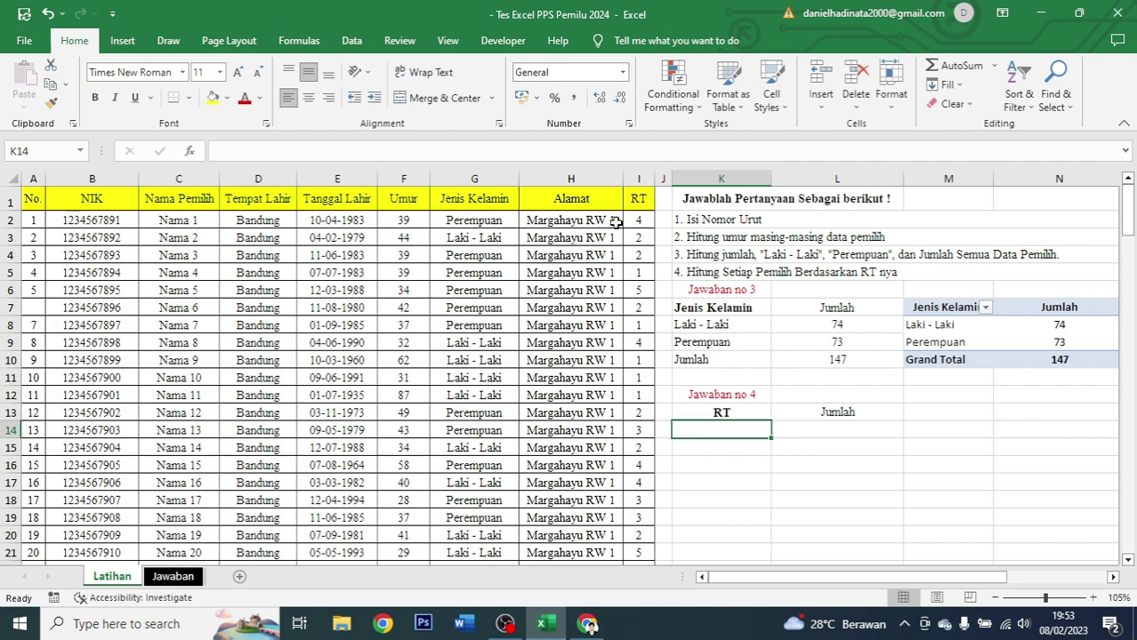
pyautogui.click(642, 220)
# - Review the voters' RT column and select K14 under the RT header
pyautogui.click(644, 178)
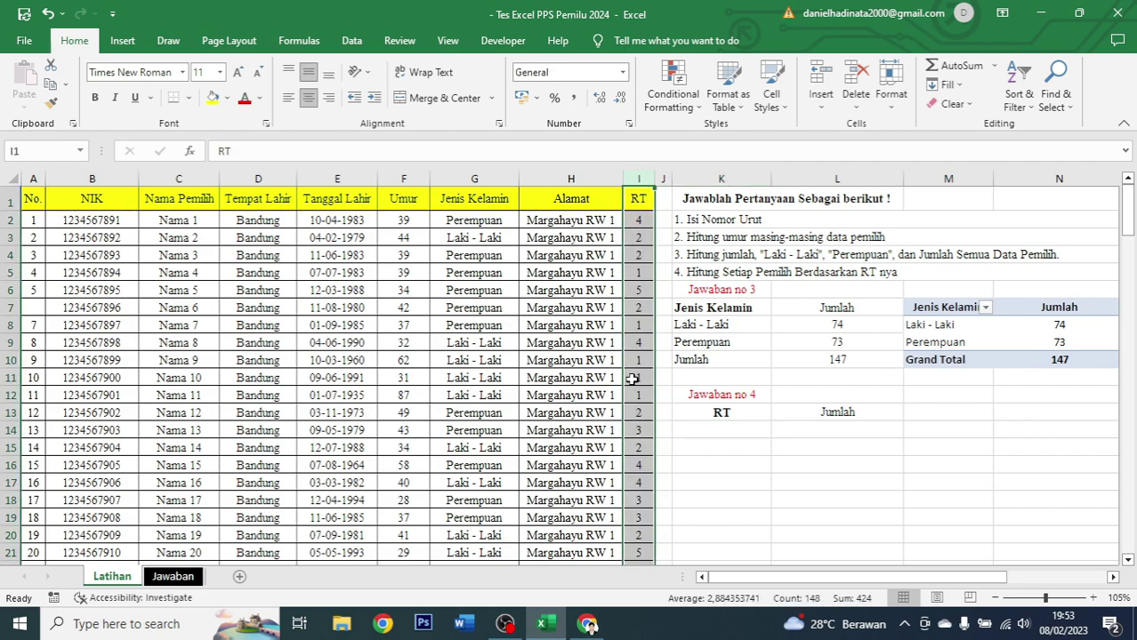
pyautogui.scroll(-10, 633, 374)
pyautogui.scroll(-4, 676, 409)
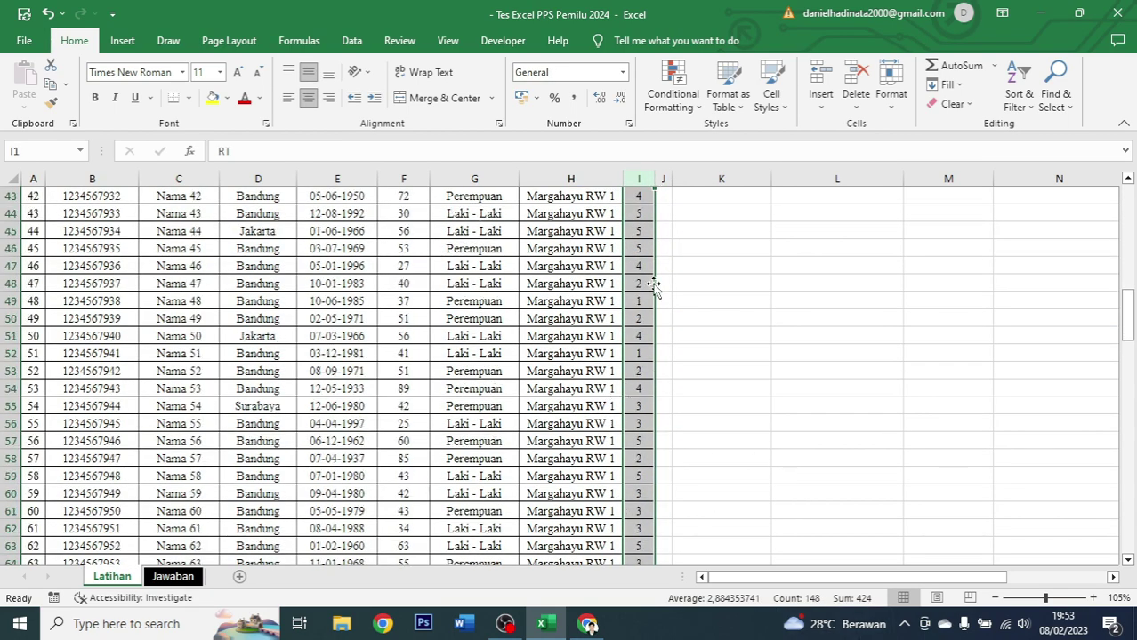
pyautogui.scroll(-2, 652, 355)
pyautogui.scroll(-4, 647, 427)
pyautogui.scroll(10, 645, 440)
pyautogui.scroll(8, 645, 440)
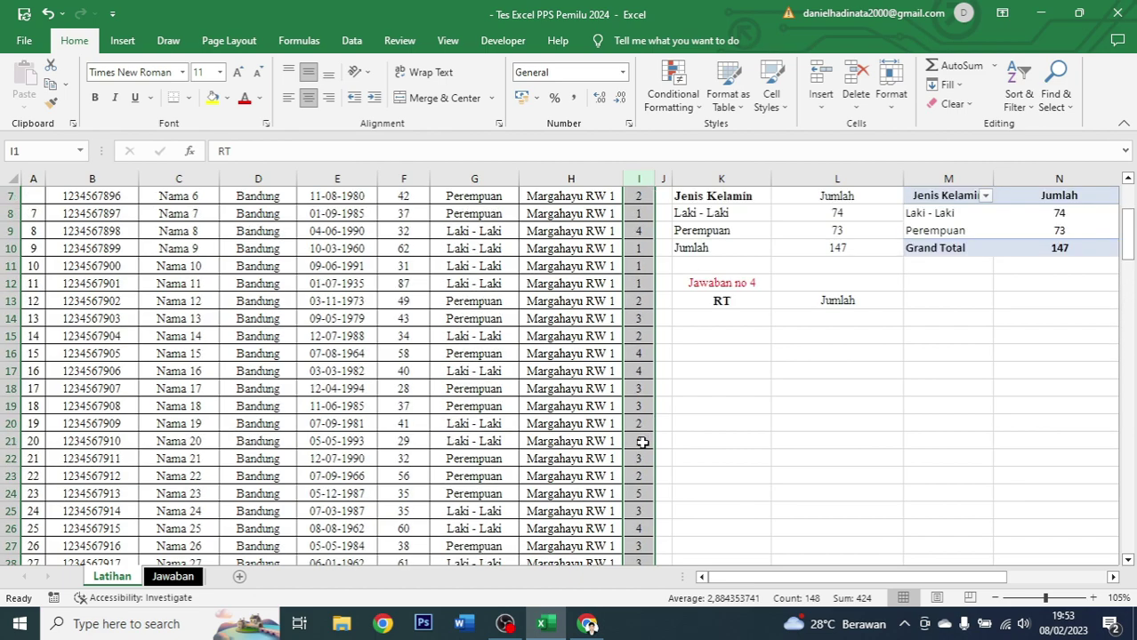
pyautogui.scroll(2, 658, 439)
pyautogui.click(721, 430)
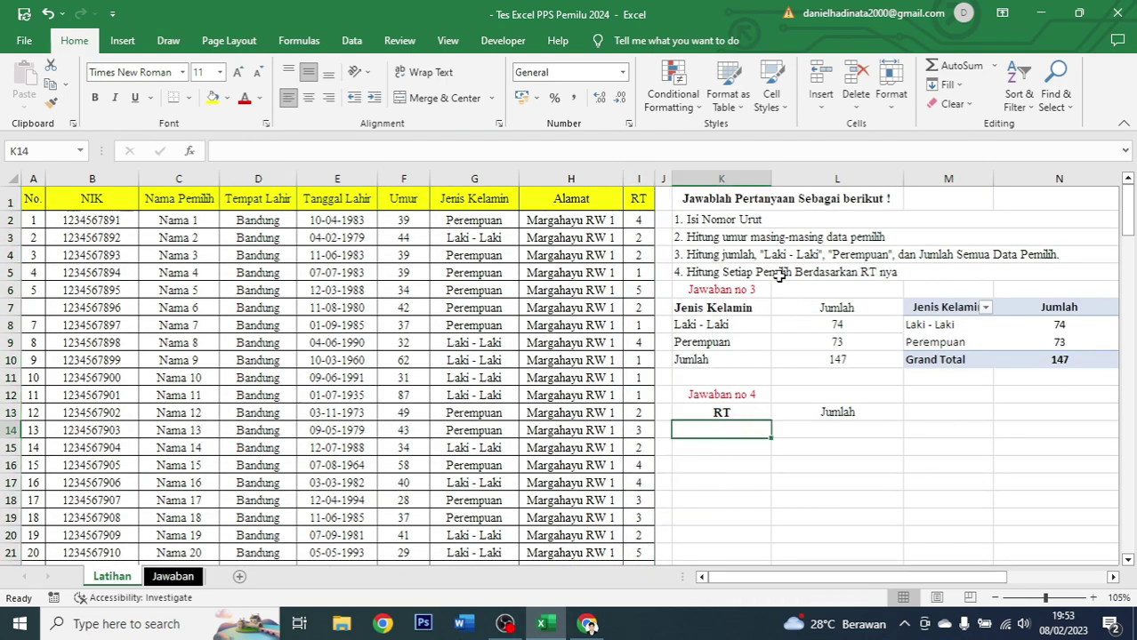
# - Copy all RT values from I2 down to the last voter
pyautogui.click(643, 223)
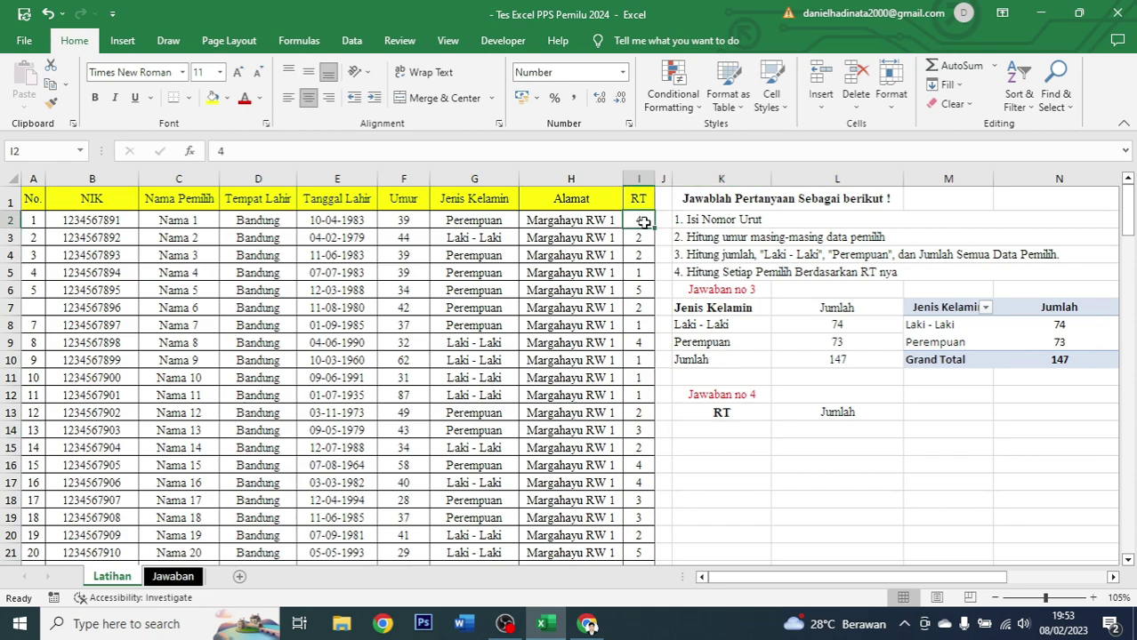
pyautogui.hotkey('ctrl', 'shift', 'Down')
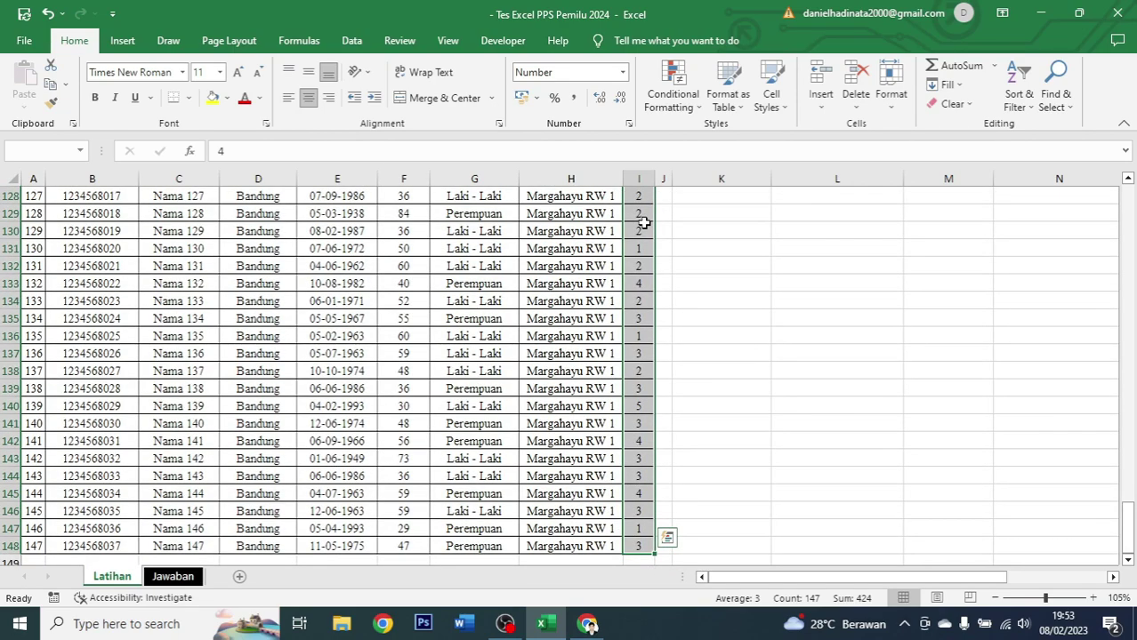
pyautogui.rightClick(644, 222)
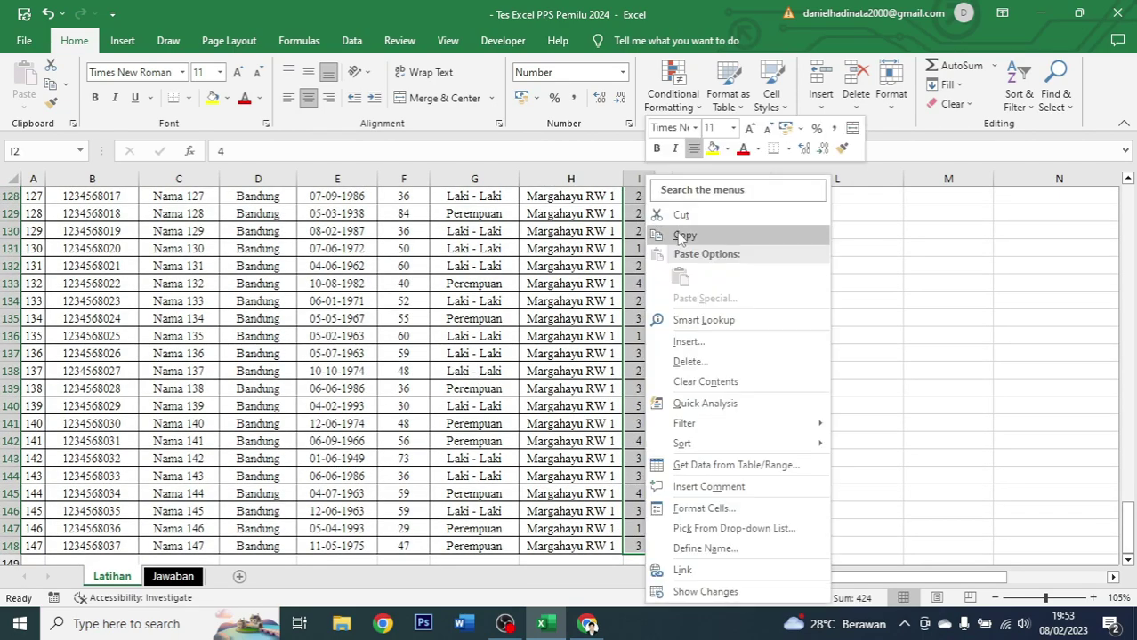
pyautogui.click(683, 236)
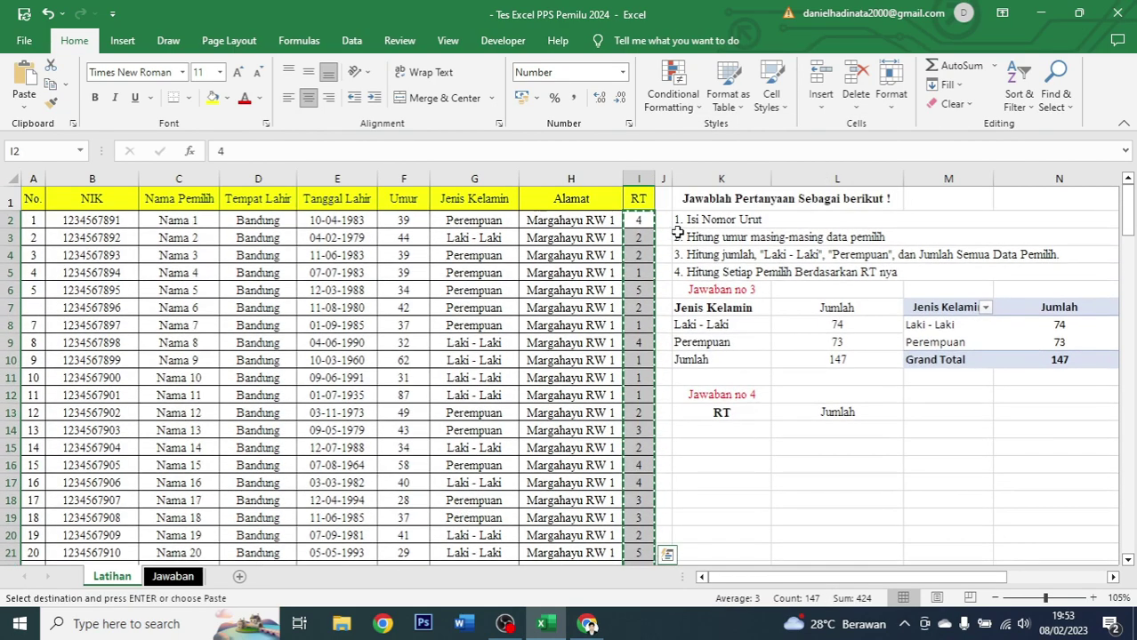
# - Paste the RT values into K14 as values only and centre them
pyautogui.click(709, 430)
pyautogui.rightClick(709, 431)
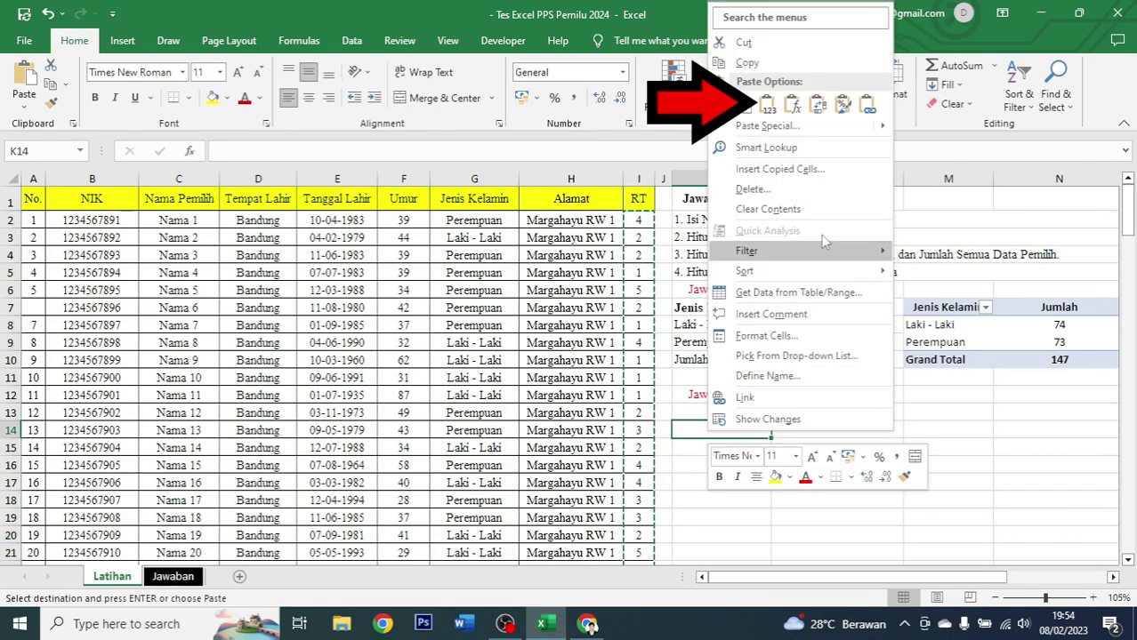
pyautogui.click(767, 106)
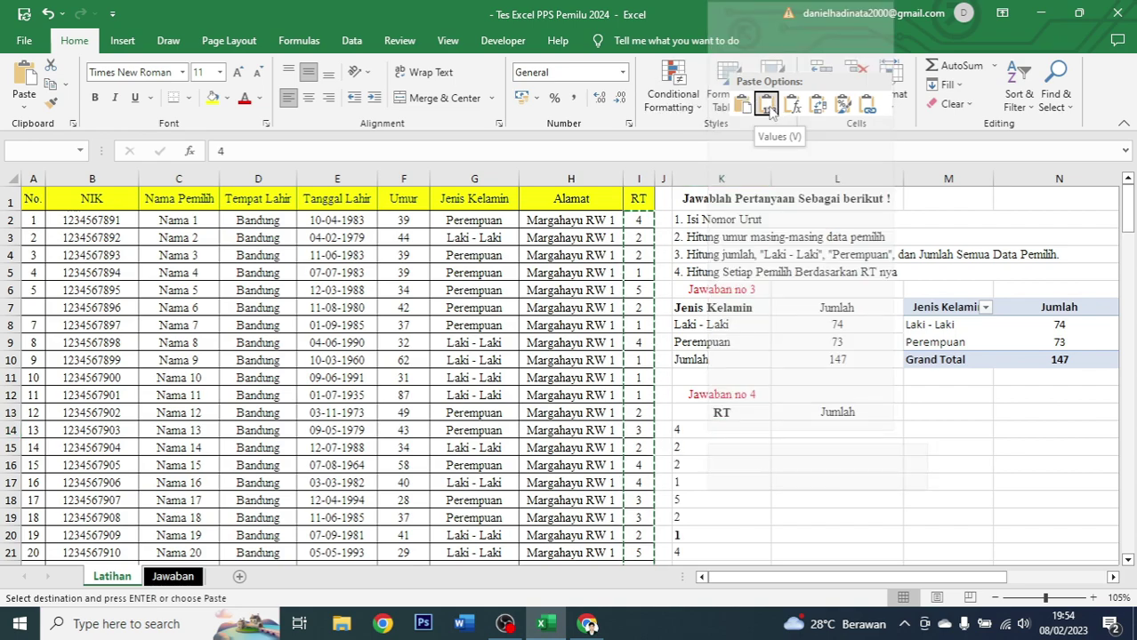
pyautogui.click(767, 106)
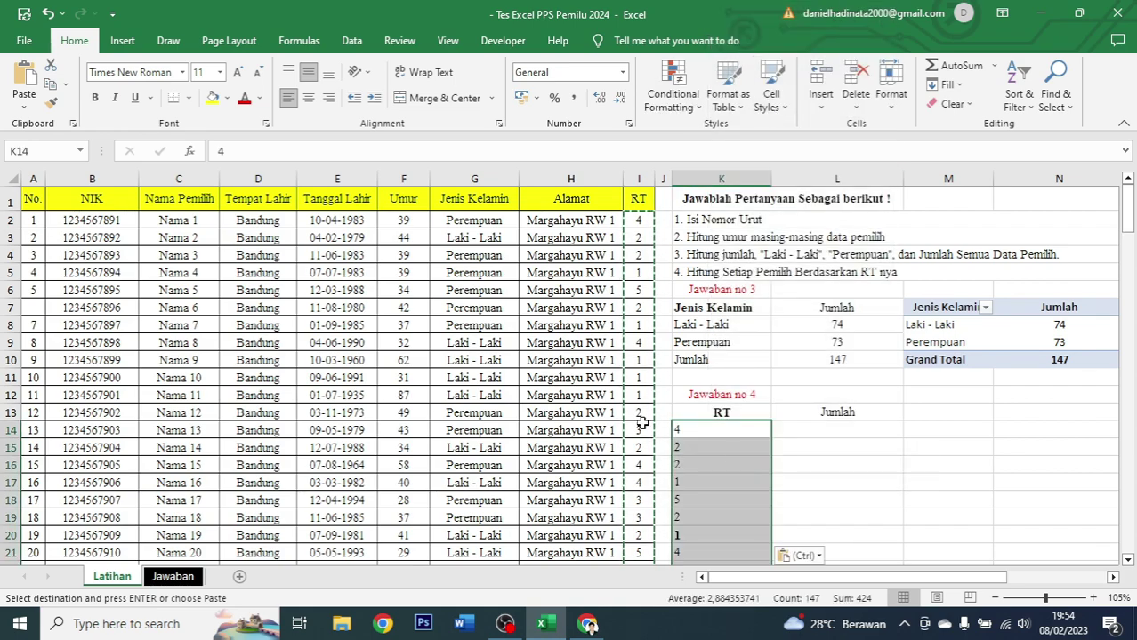
pyautogui.click(308, 98)
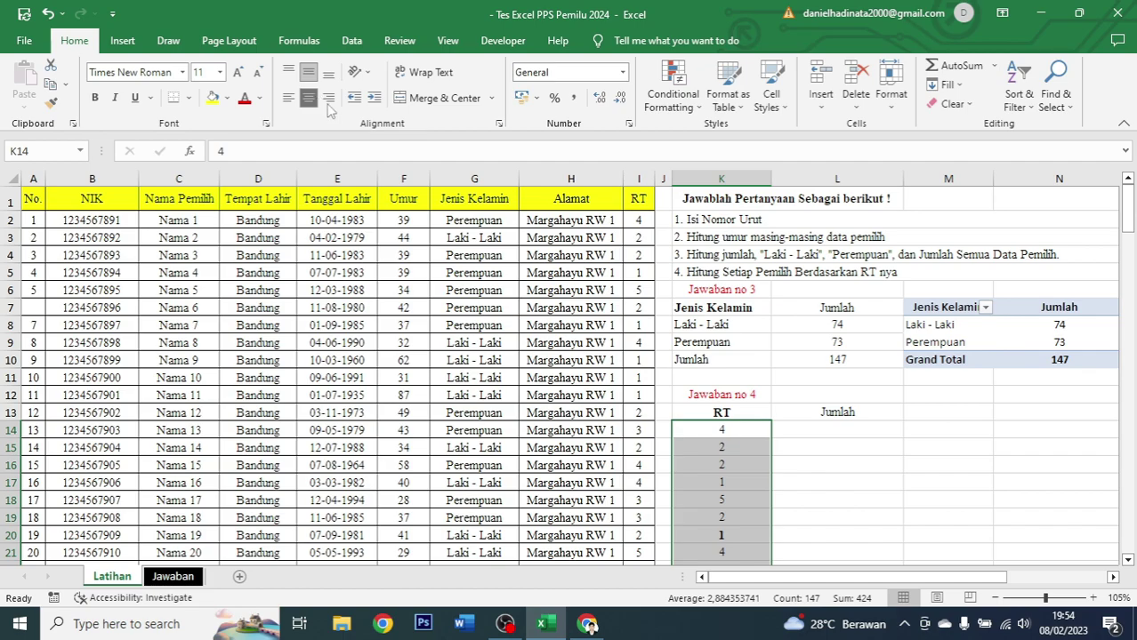
pyautogui.scroll(-1, 690, 464)
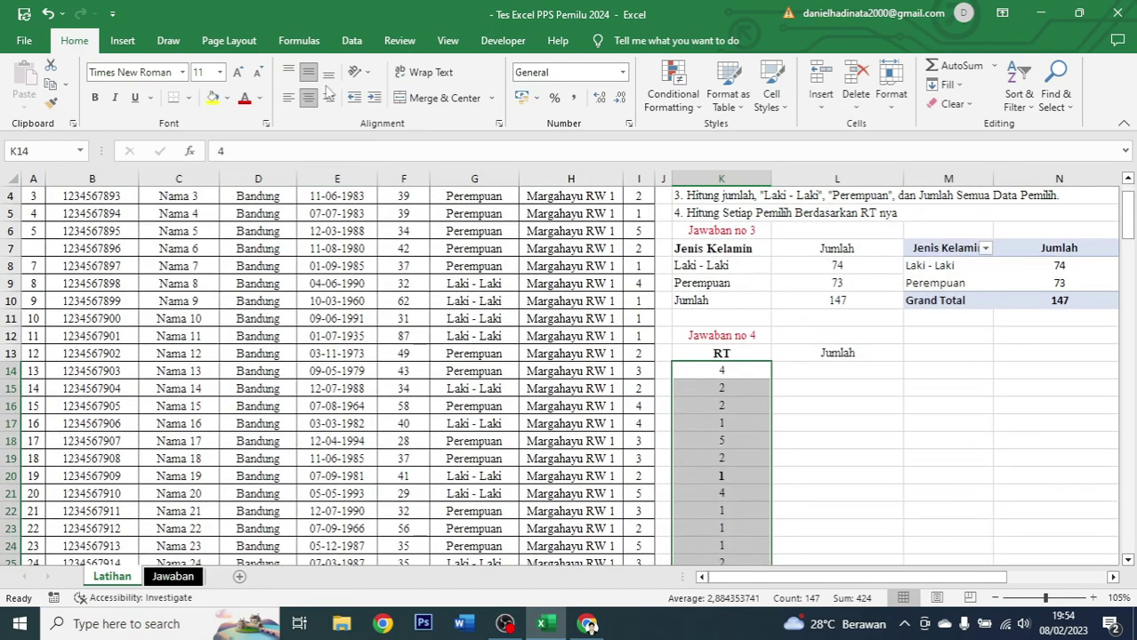
pyautogui.click(352, 40)
# - Remove duplicates from the pasted RT list, leaving 4, 2, 1, 5 and 3
pyautogui.scroll(-1, 798, 418)
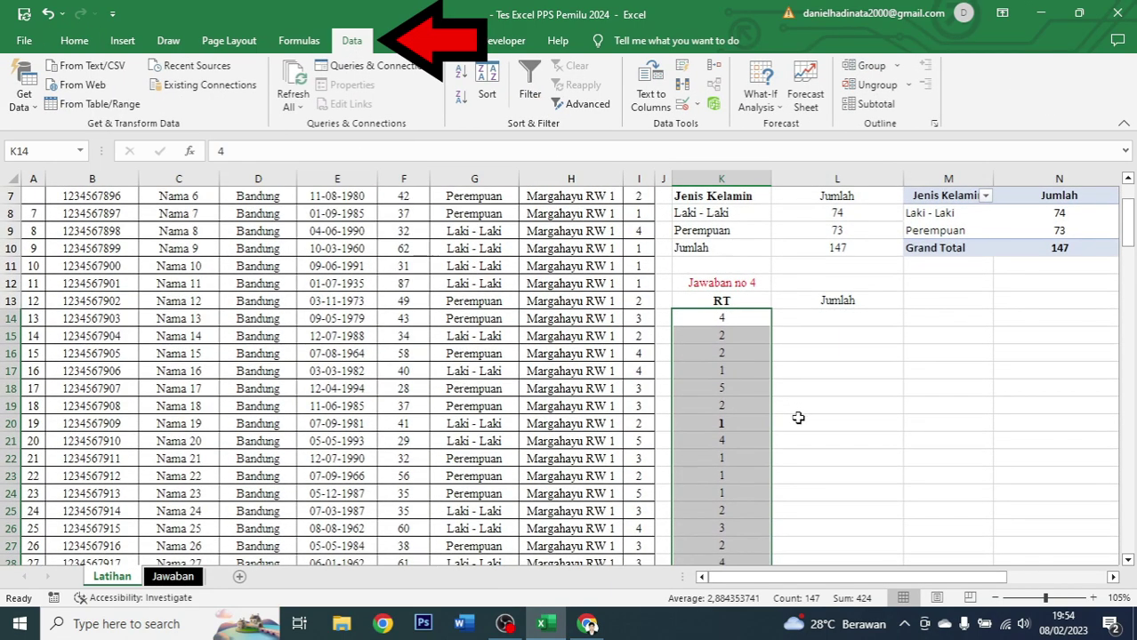
pyautogui.click(692, 89)
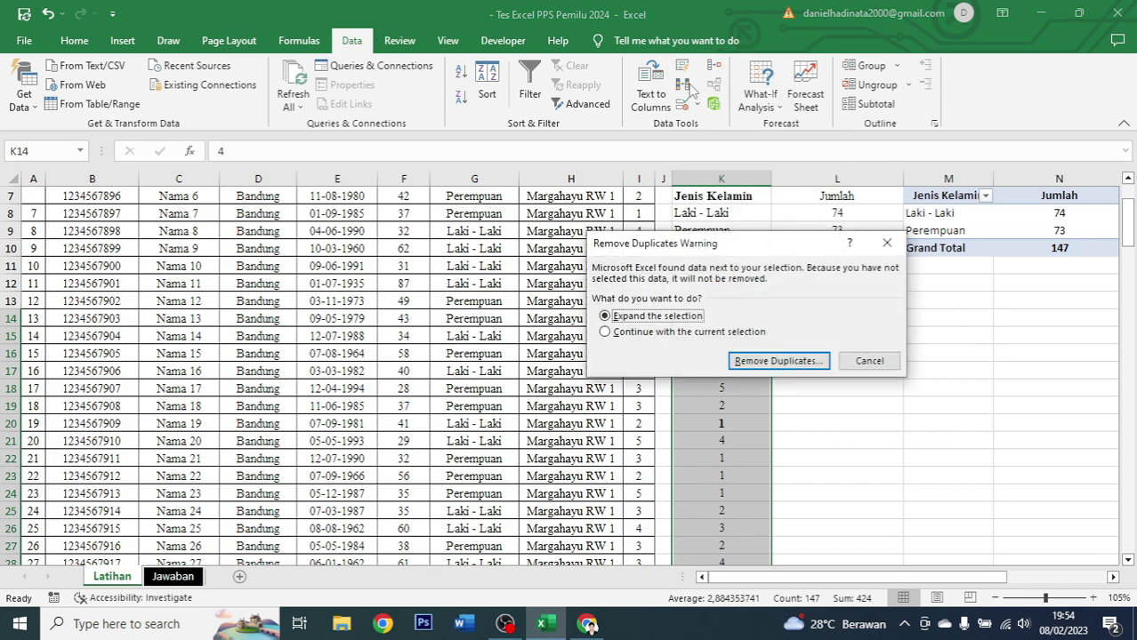
pyautogui.click(779, 361)
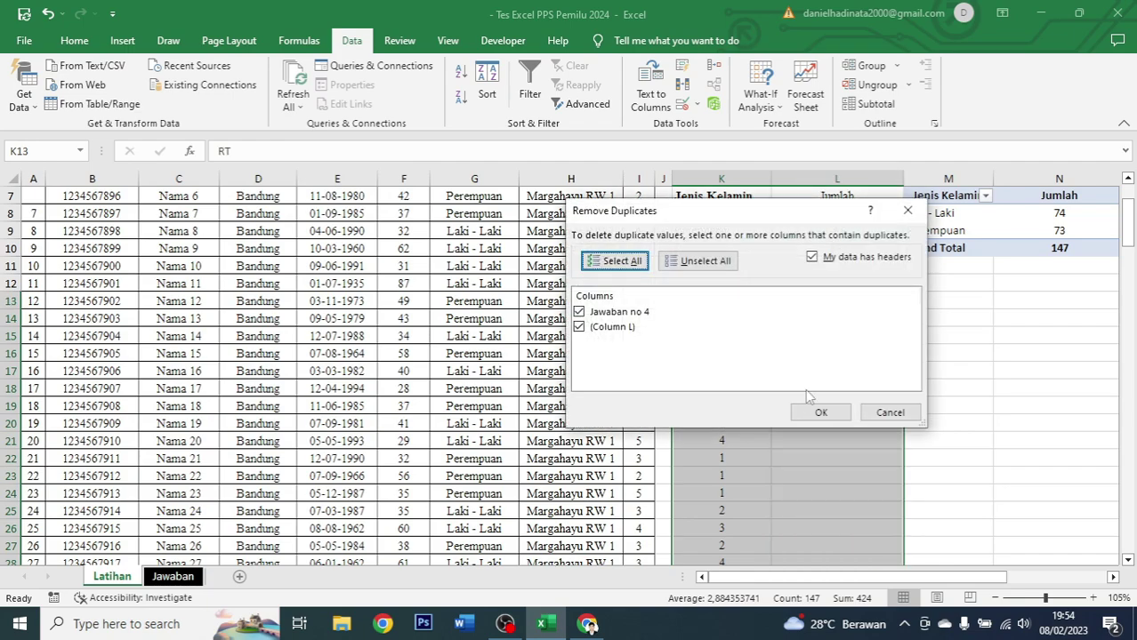
pyautogui.click(819, 412)
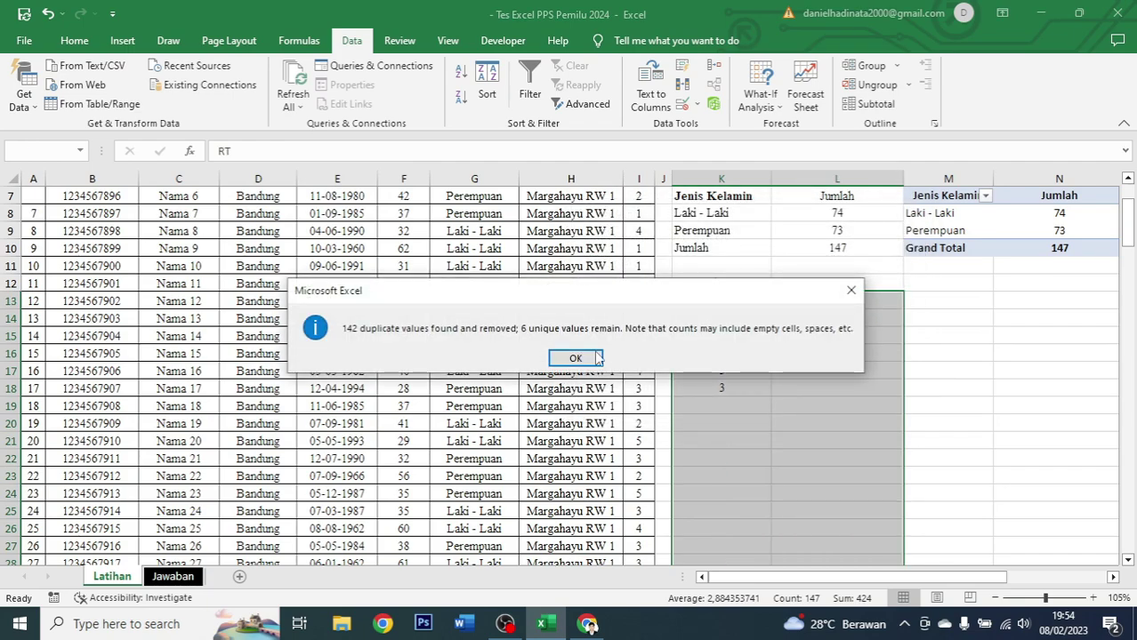
pyautogui.click(575, 358)
pyautogui.click(763, 388)
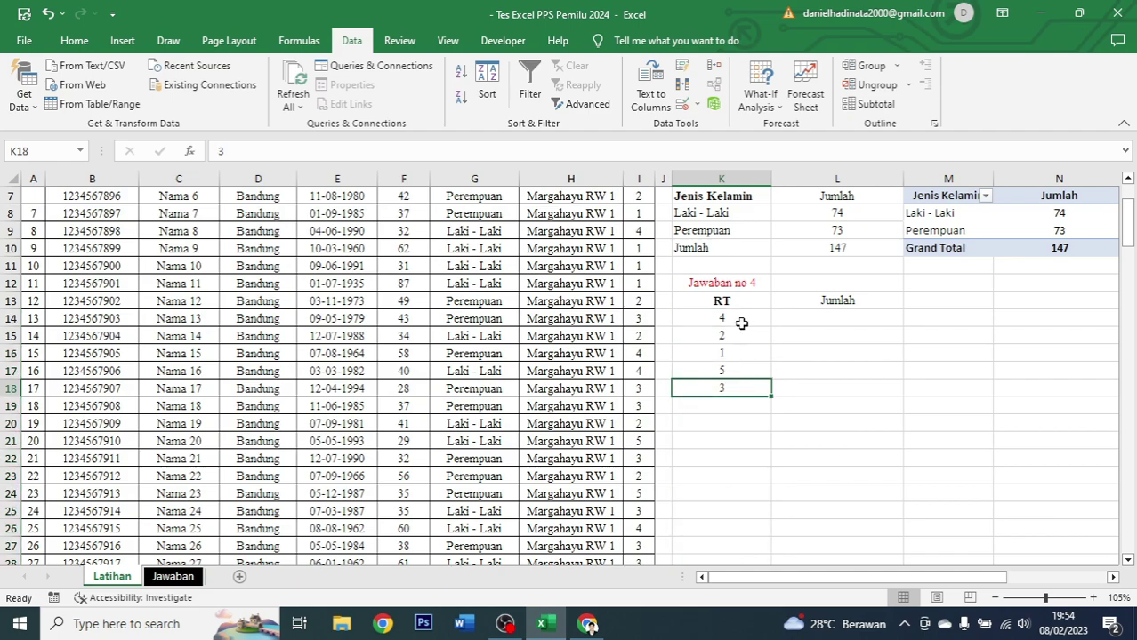
pyautogui.click(726, 321)
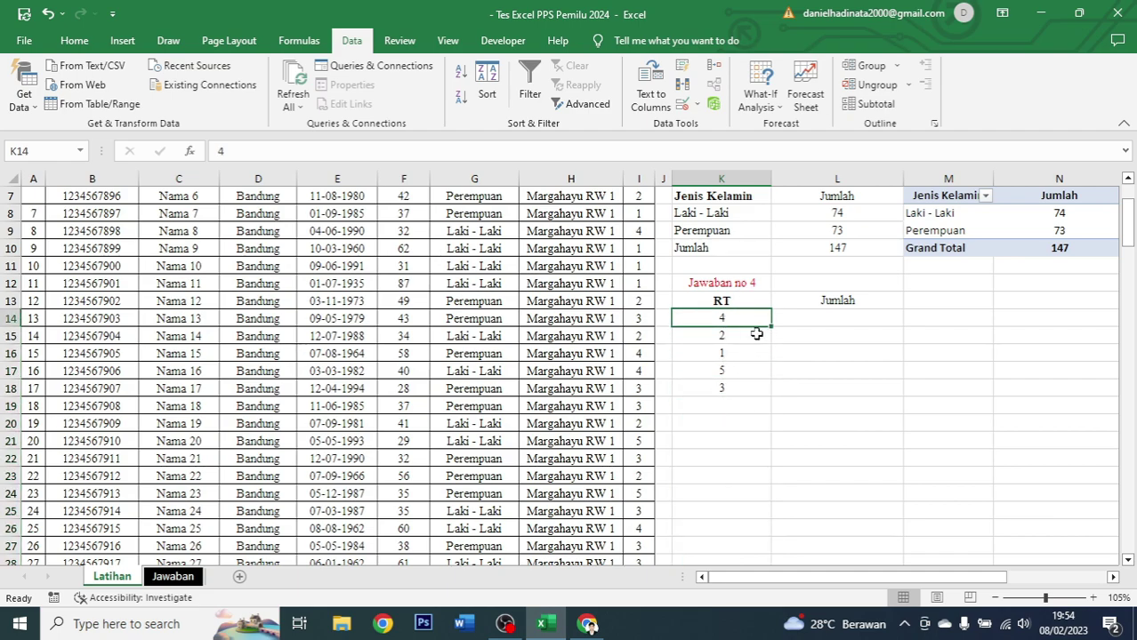
pyautogui.click(840, 370)
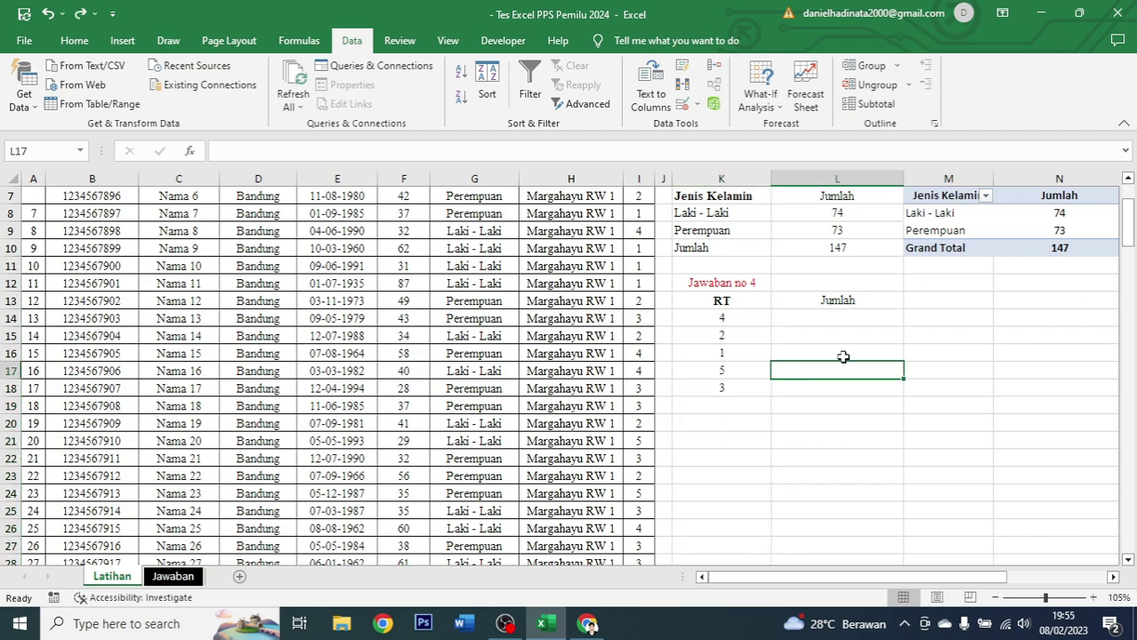
# - Sort K14:K18 smallest to largest, limited to the current selection
pyautogui.click(752, 320)
pyautogui.moveTo(752, 320); pyautogui.dragTo(739, 385)
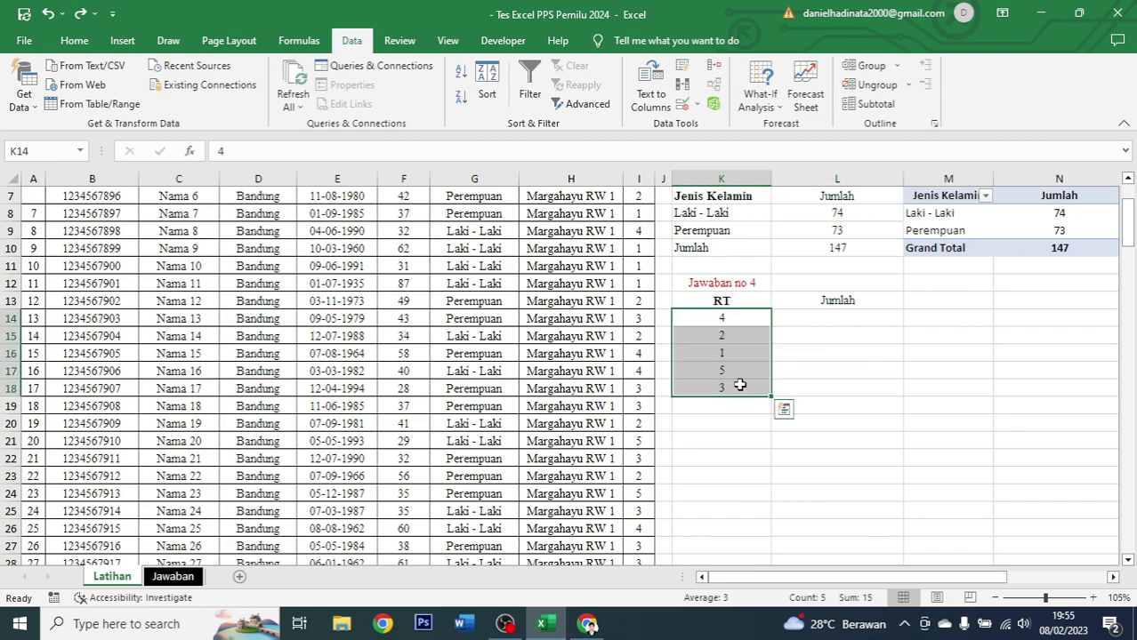
pyautogui.rightClick(728, 329)
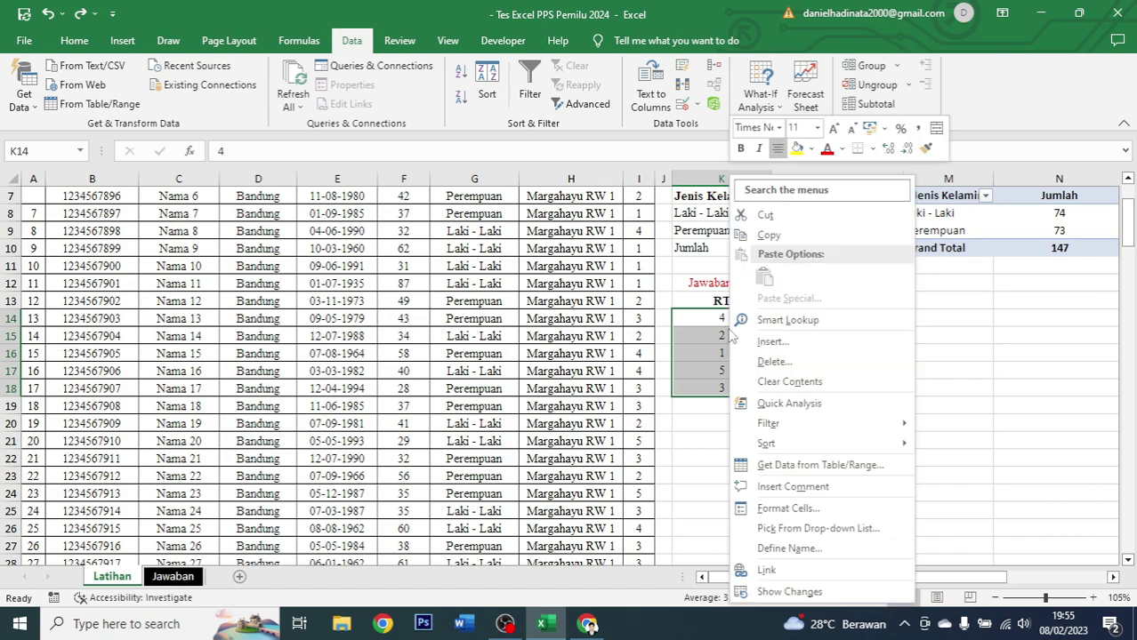
pyautogui.moveTo(903, 441)
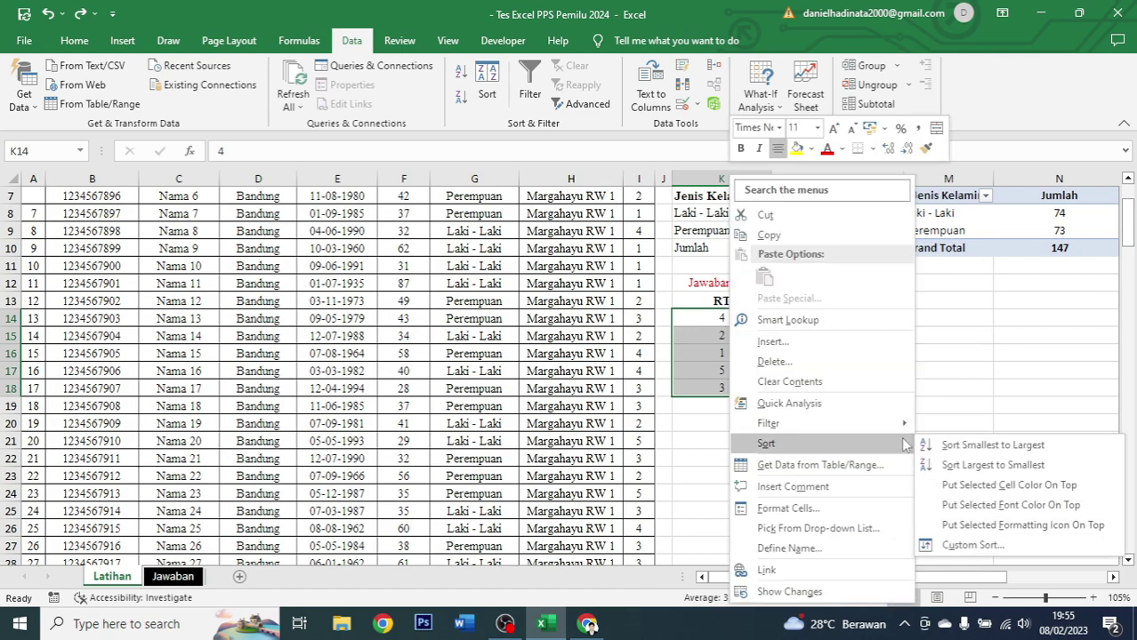
pyautogui.click(1010, 447)
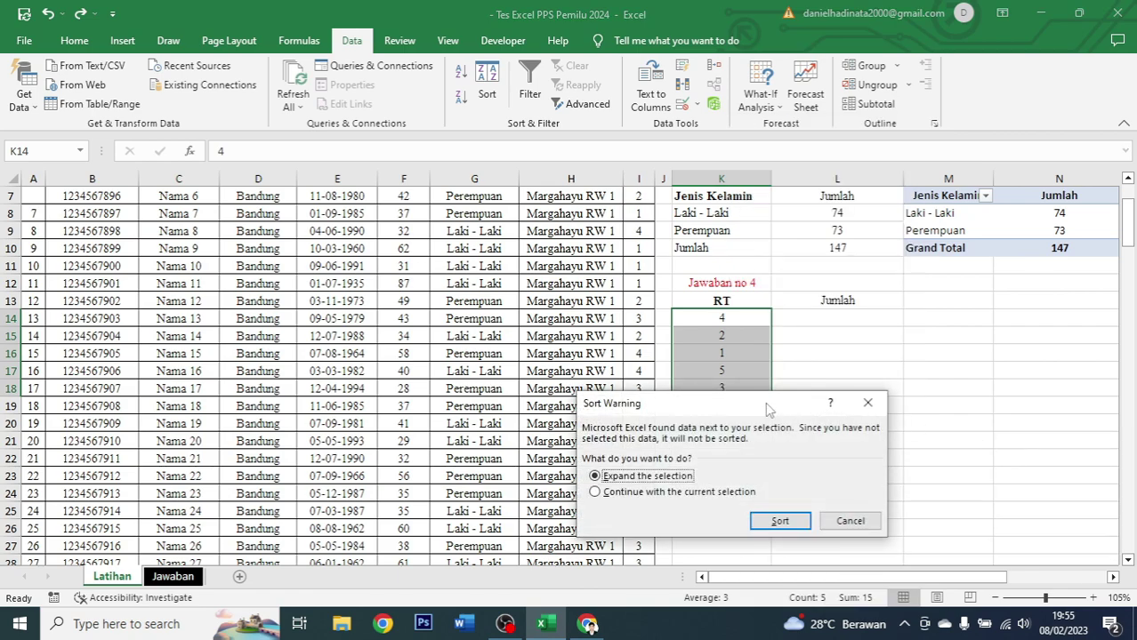
pyautogui.moveTo(765, 402); pyautogui.dragTo(969, 305)
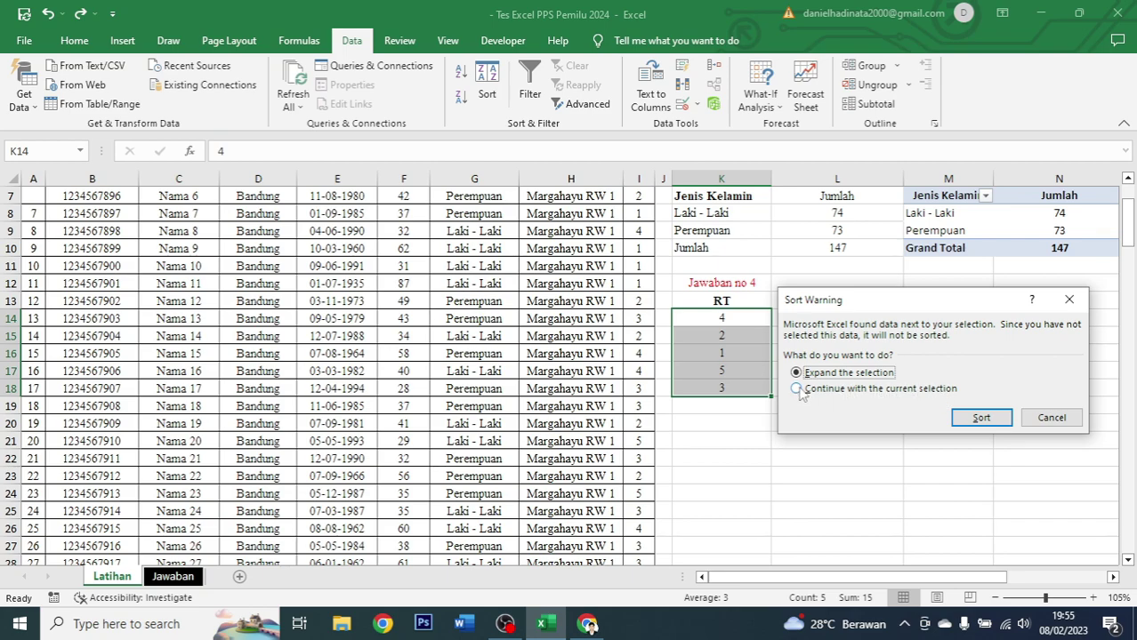
pyautogui.click(796, 389)
pyautogui.click(989, 416)
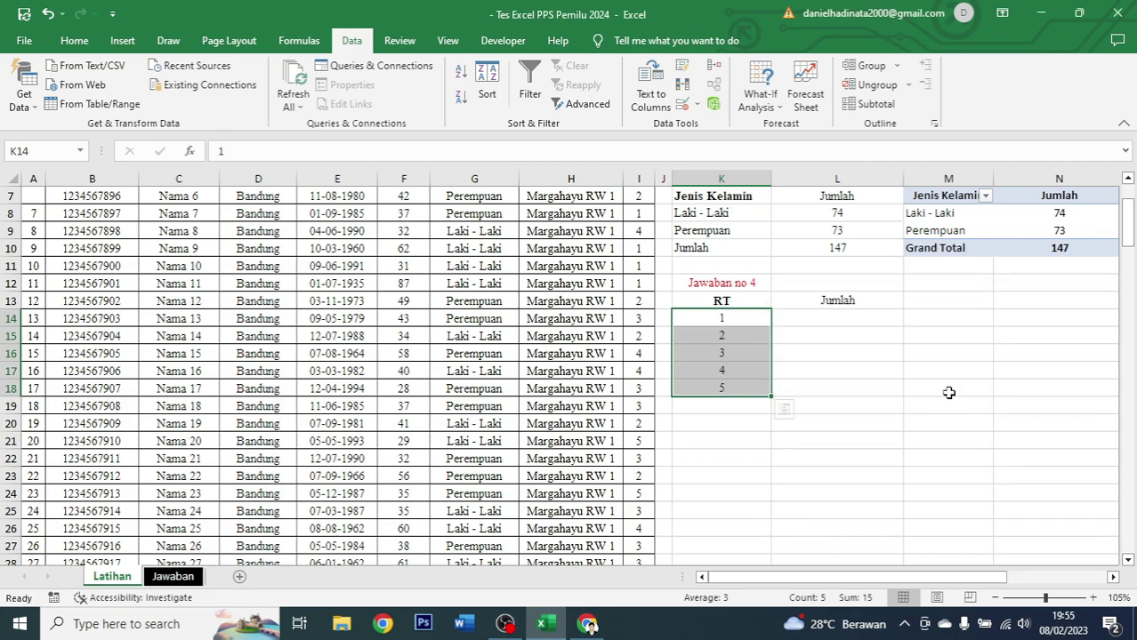
# - Check the sorted RT values 1, 2, 3, 4, 5 in K14:K18
pyautogui.click(727, 392)
pyautogui.click(723, 322)
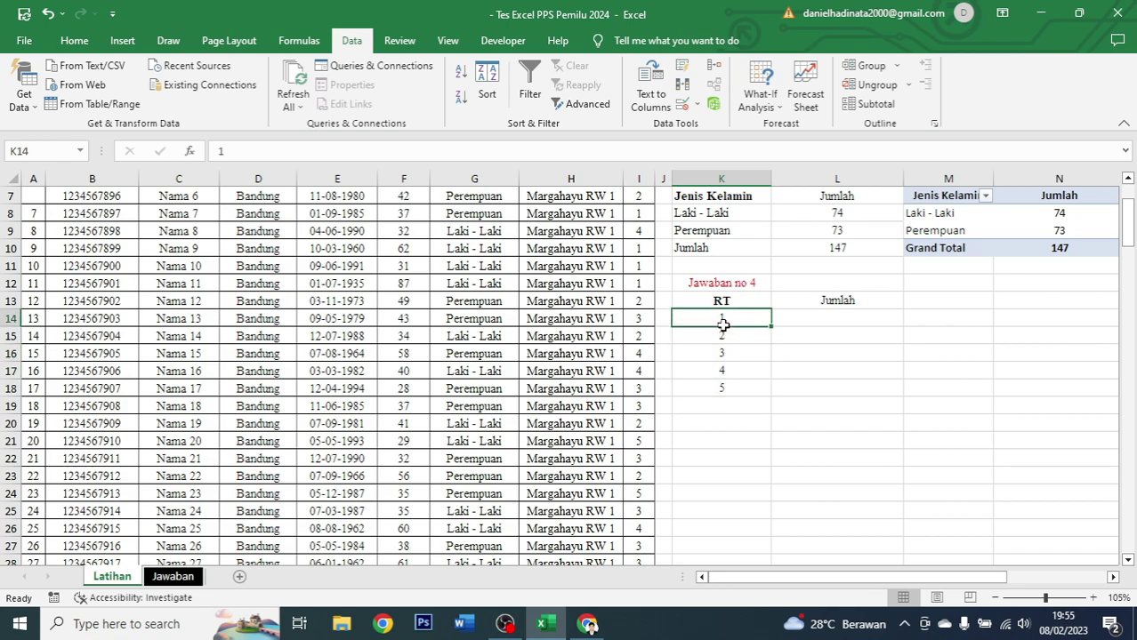
pyautogui.moveTo(726, 387); pyautogui.dragTo(726, 322)
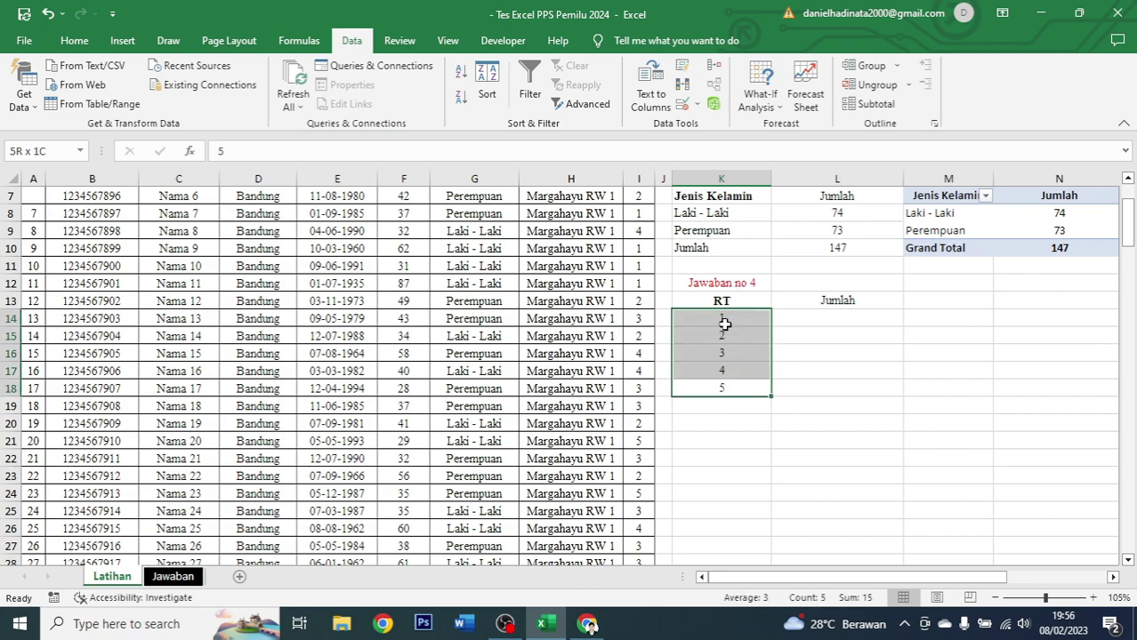
pyautogui.click(743, 331)
pyautogui.click(741, 320)
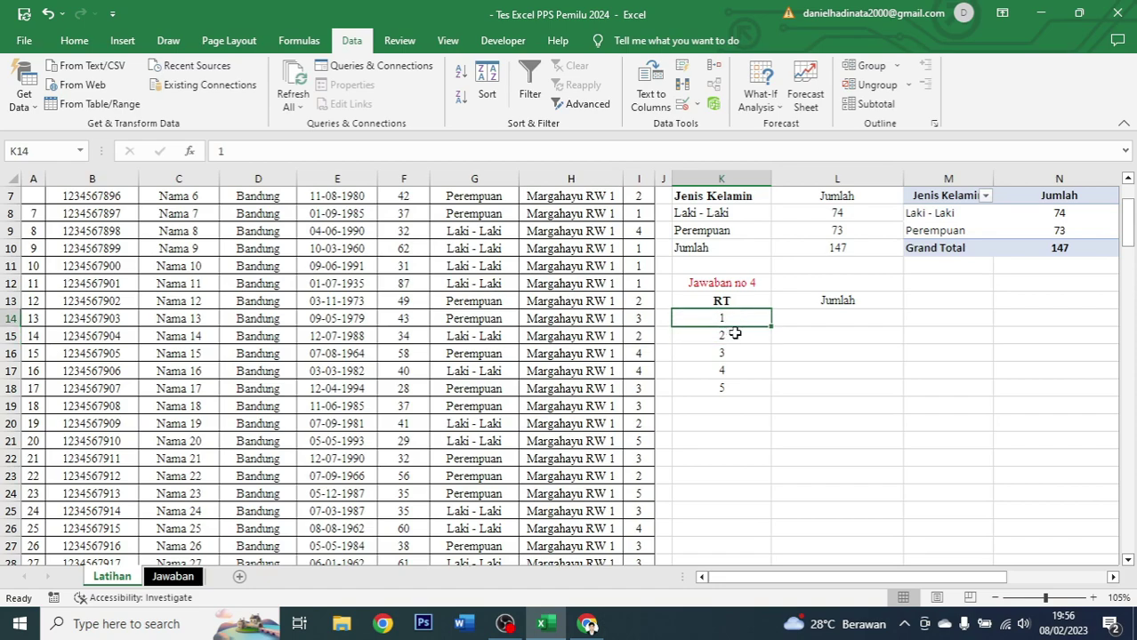
pyautogui.click(730, 335)
pyautogui.click(726, 353)
pyautogui.click(729, 371)
pyautogui.click(729, 389)
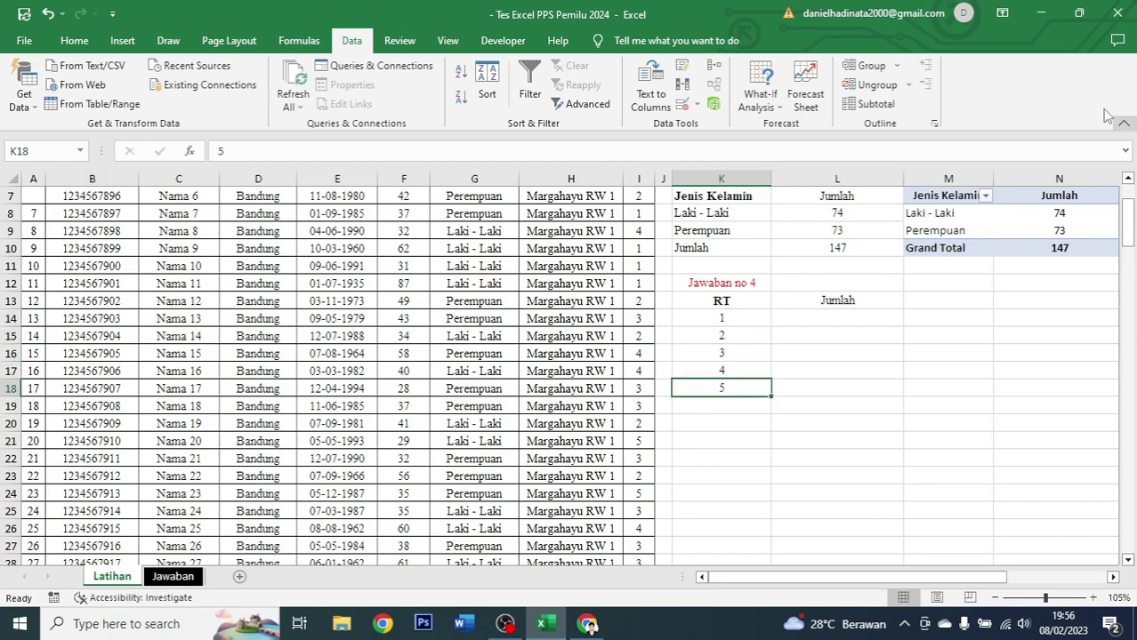
pyautogui.scroll(2, 782, 385)
# - Type 'Jumlah' in K19 as the total label and centre it
pyautogui.click(836, 433)
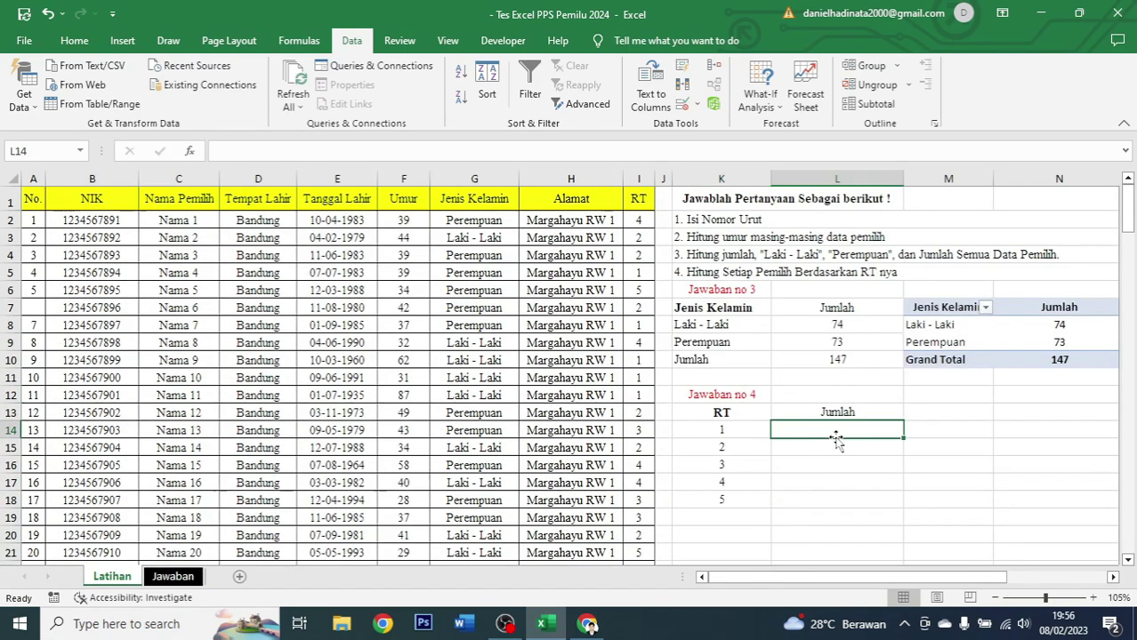
pyautogui.click(746, 517)
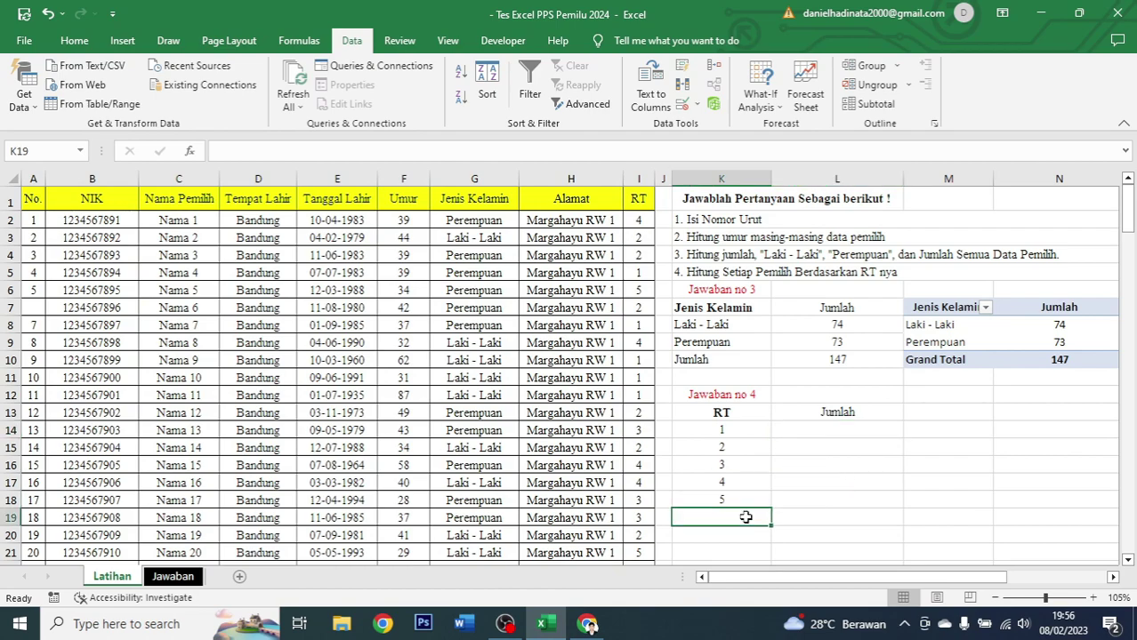
pyautogui.write('Jumlah')
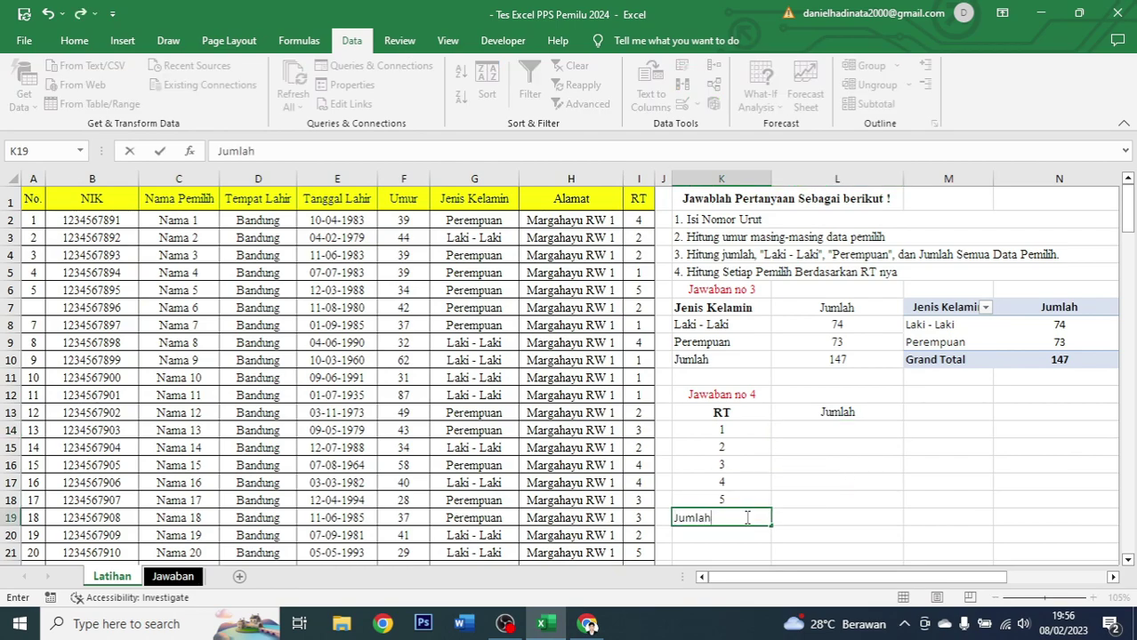
pyautogui.press('Tab')
pyautogui.click(734, 516)
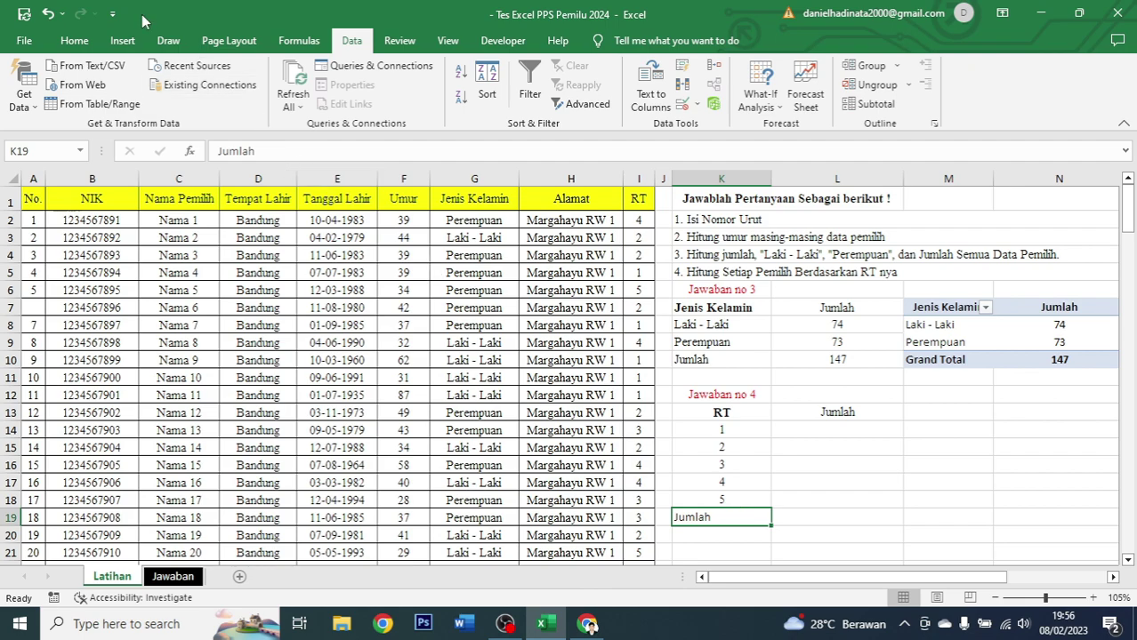
pyautogui.click(75, 41)
pyautogui.click(308, 97)
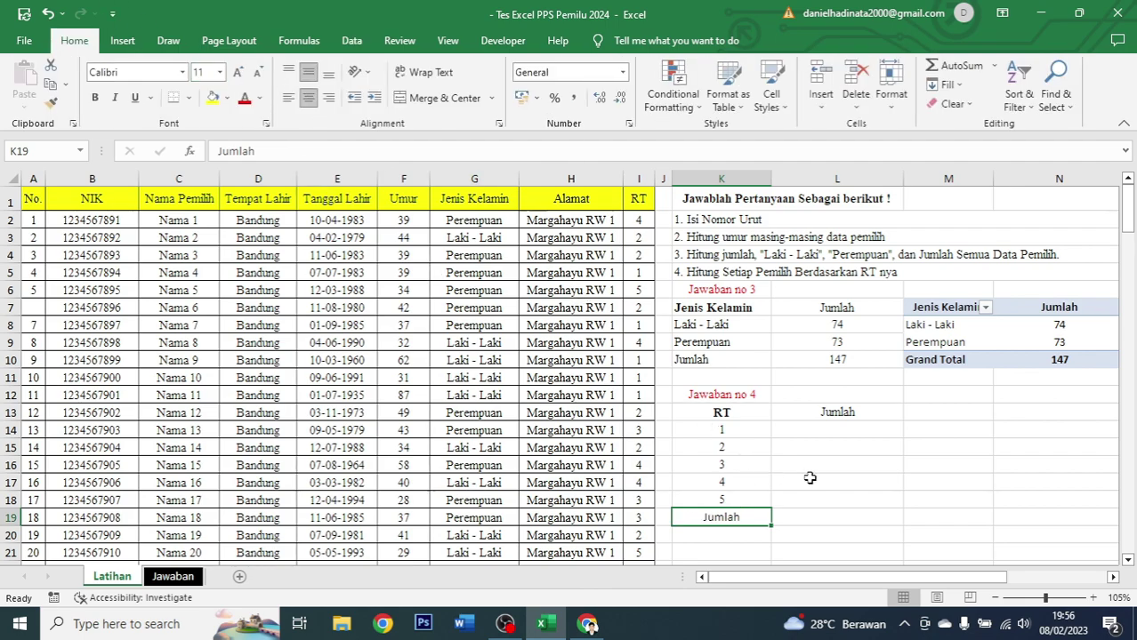
pyautogui.click(836, 446)
pyautogui.click(838, 433)
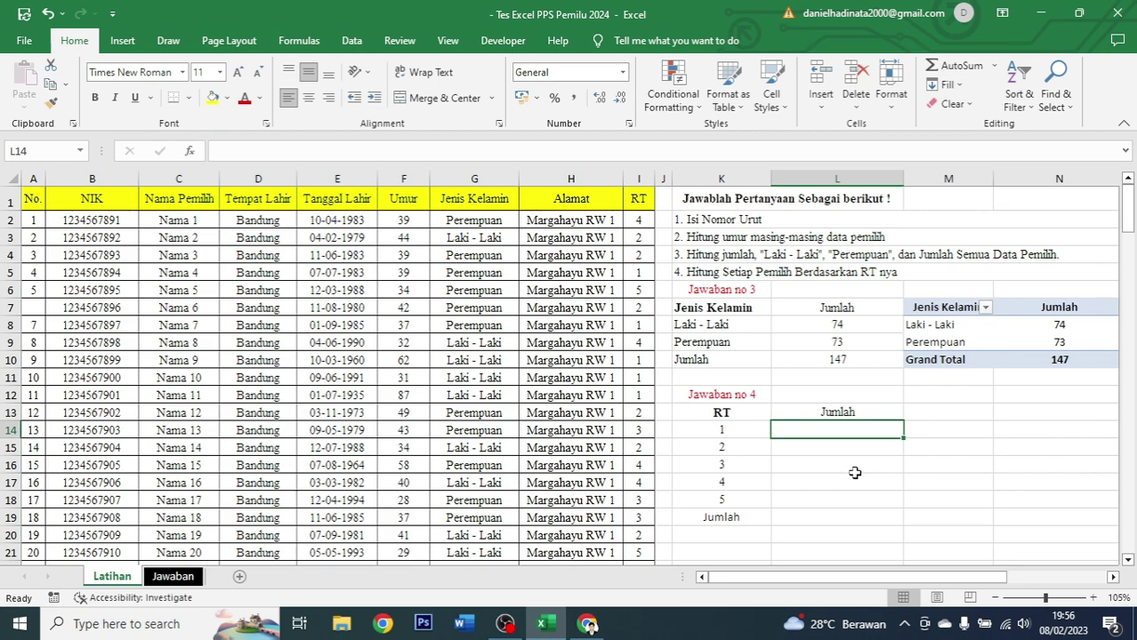
pyautogui.click(752, 502)
pyautogui.click(841, 433)
# - Enter =COUNTIF($I$2:$I$148;K14) in L14 and centre the result 23
pyautogui.write('=count')
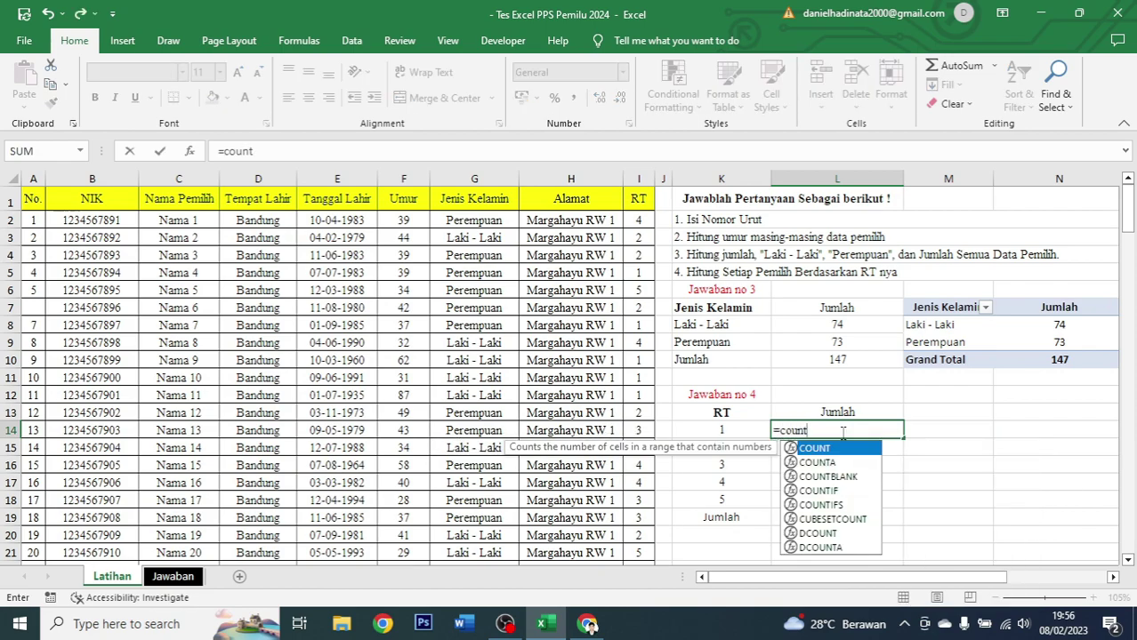
pyautogui.write('if')
pyautogui.press('Tab')
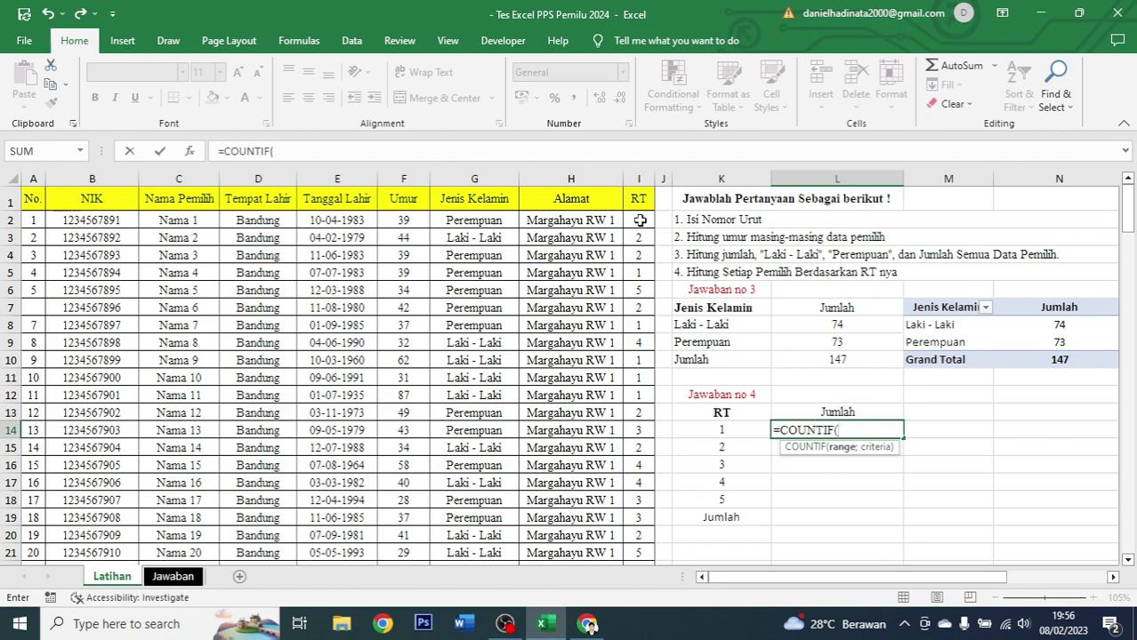
pyautogui.click(640, 220)
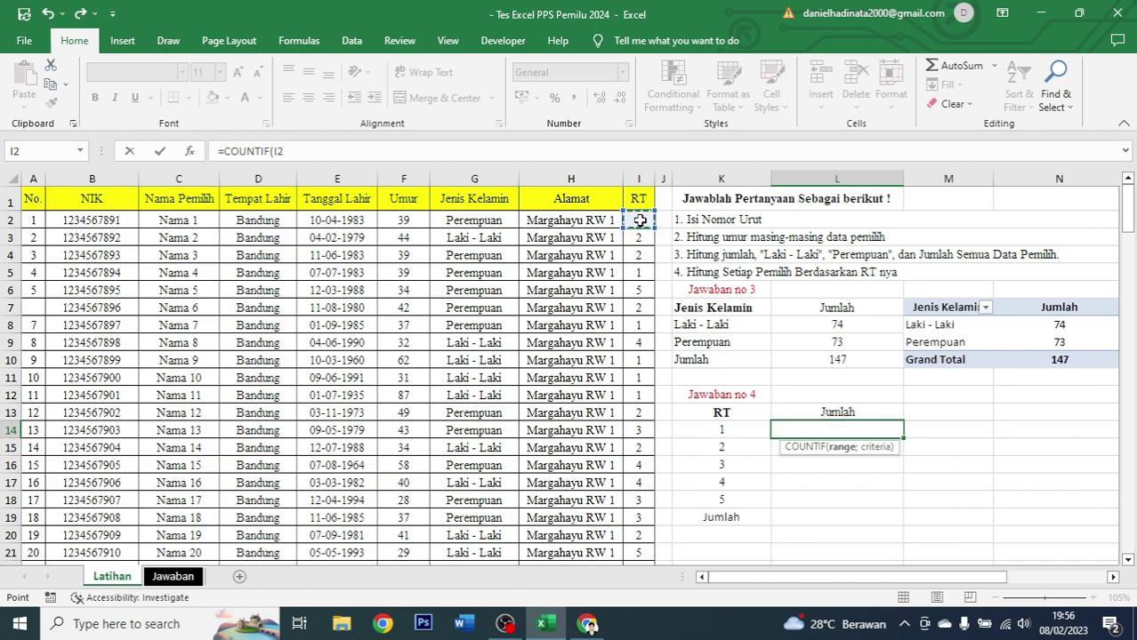
pyautogui.hotkey('ctrl', 'shift', 'Down')
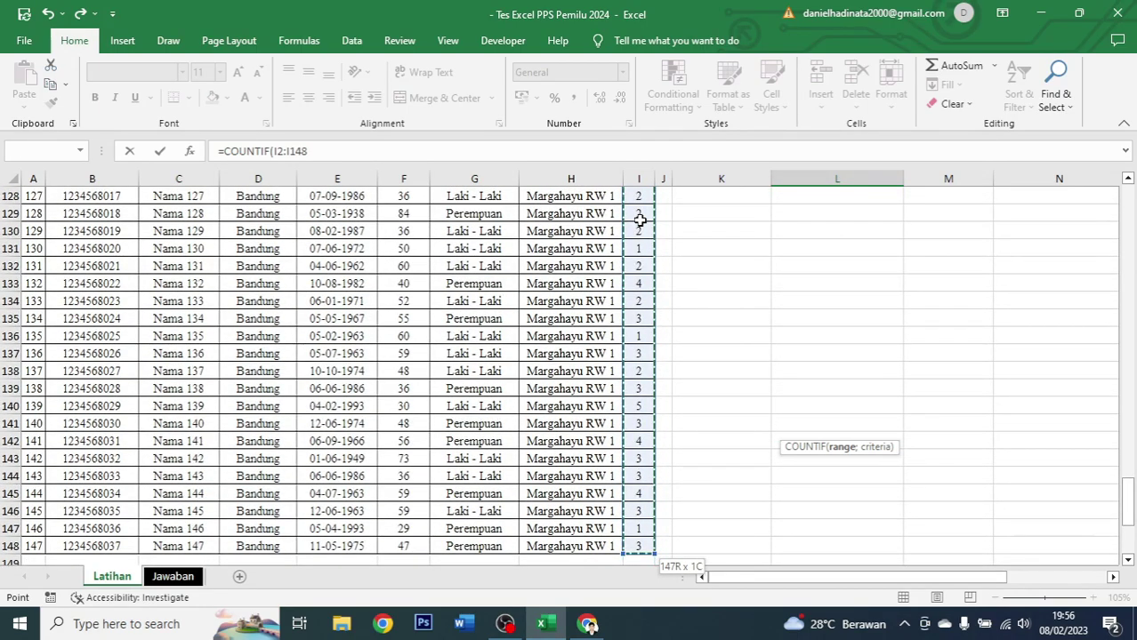
pyautogui.press('F4')
pyautogui.write(';')
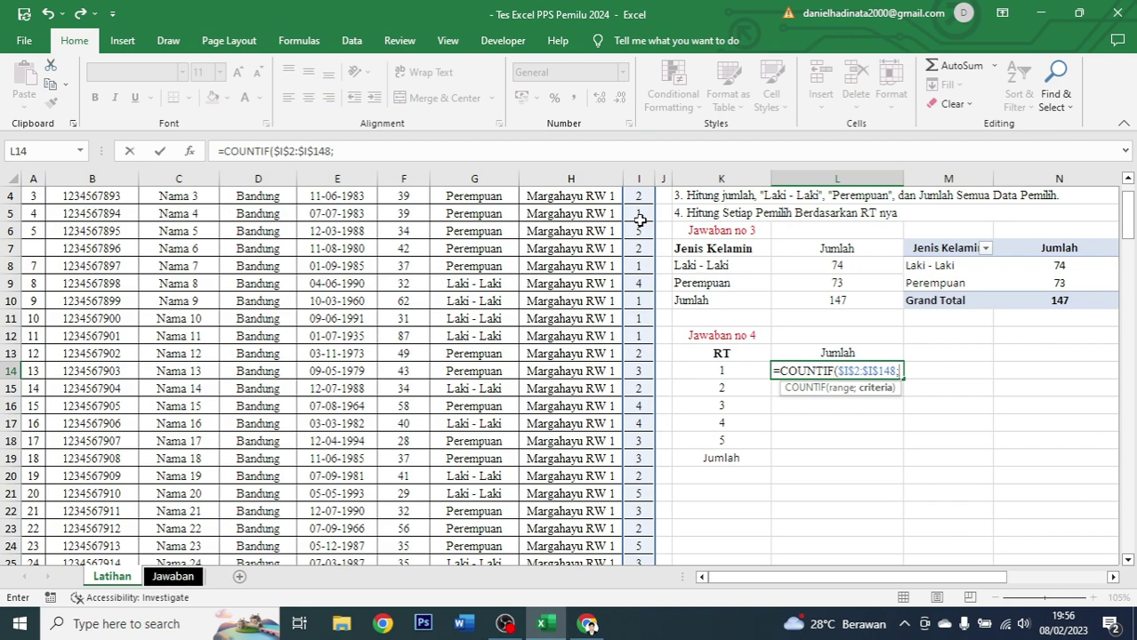
pyautogui.click(742, 372)
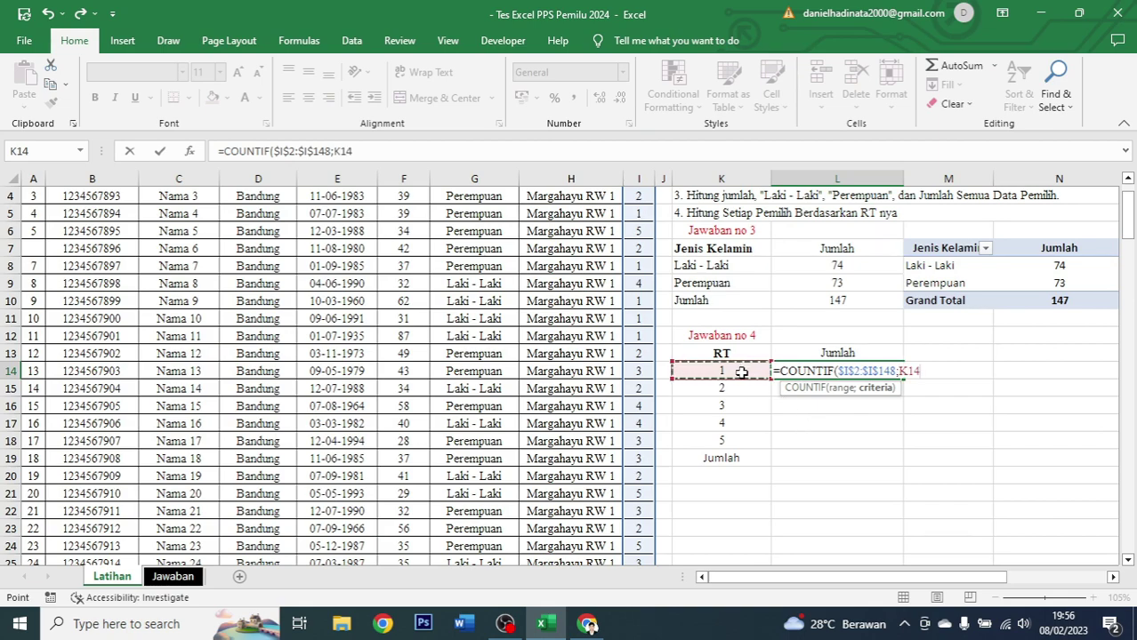
pyautogui.write(')')
pyautogui.hotkey('ctrl', 'Return')
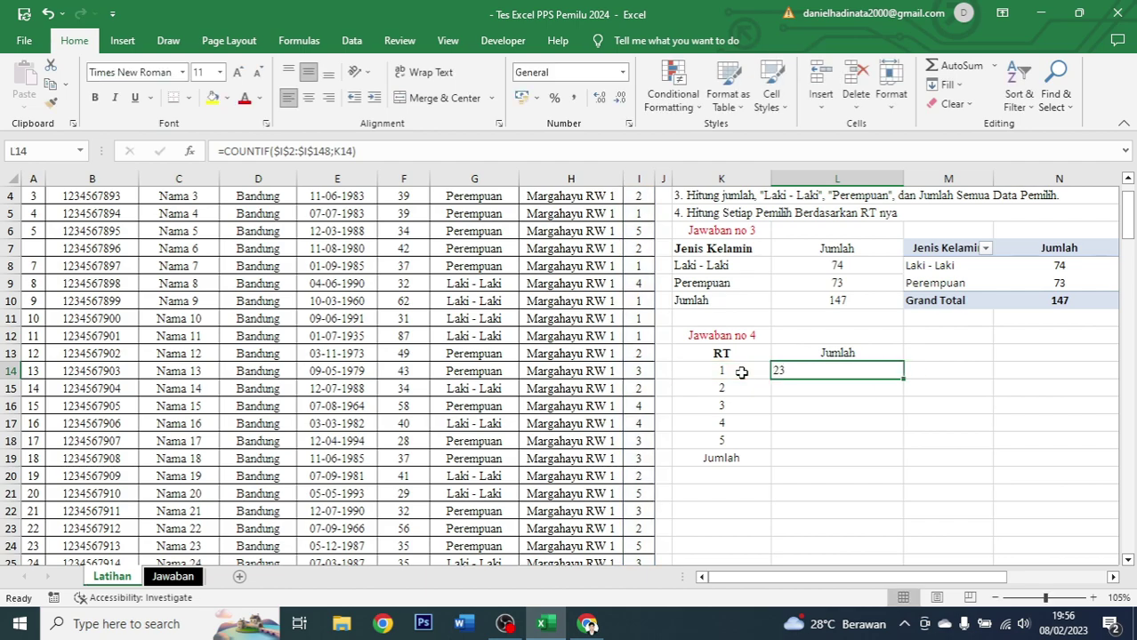
pyautogui.click(307, 98)
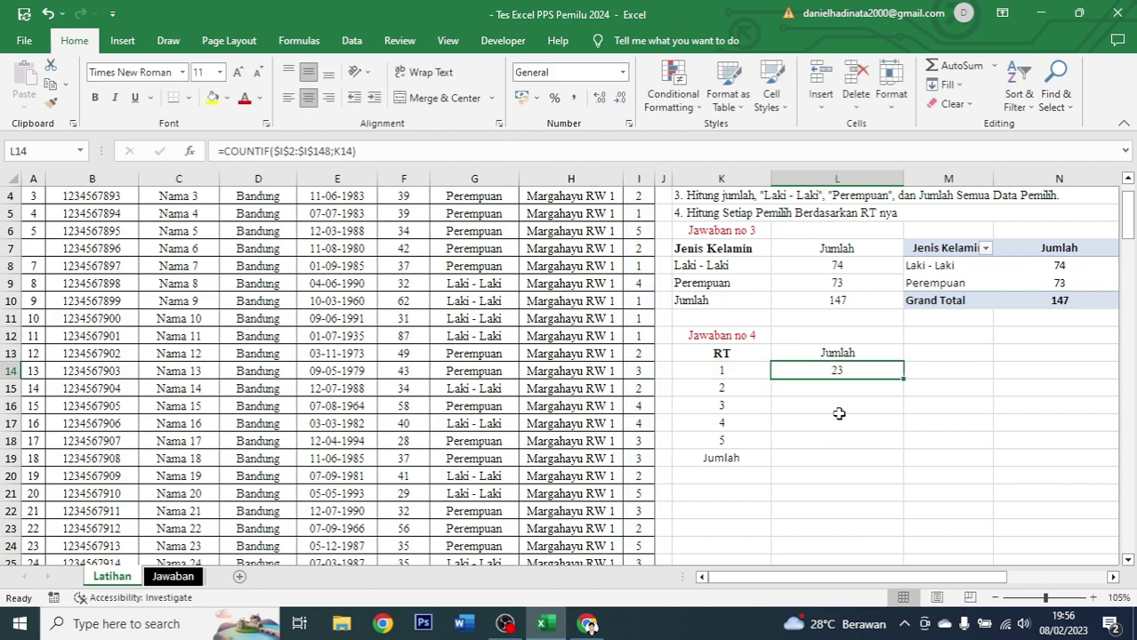
# - Fill the COUNTIF formula down to L18, giving 35, 45, 24 and 20
pyautogui.click(751, 374)
pyautogui.click(815, 373)
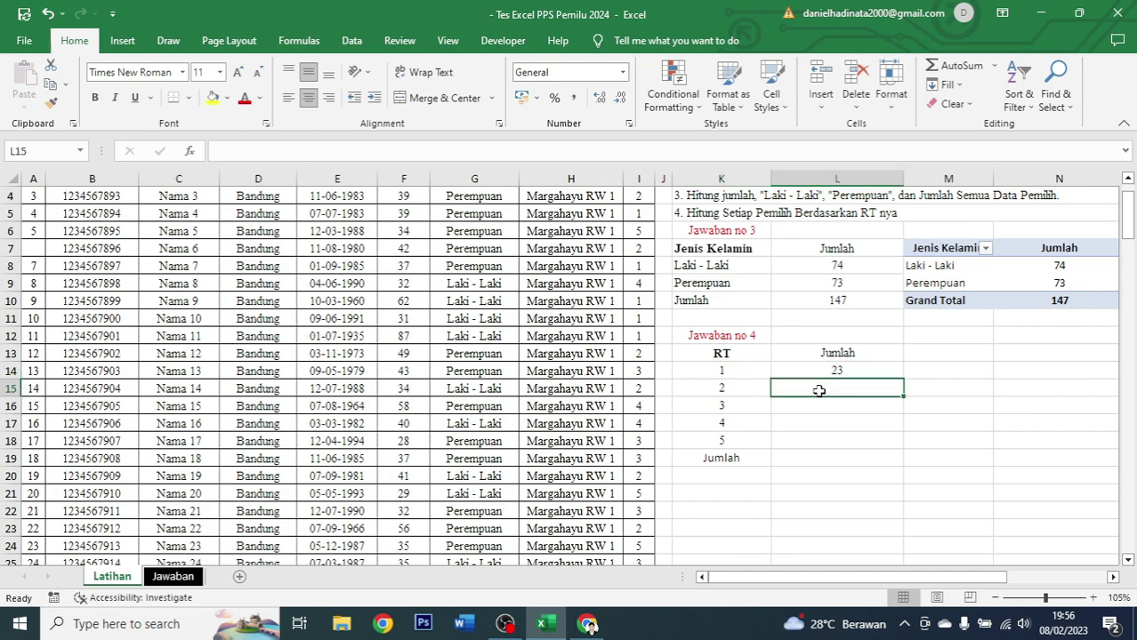
pyautogui.moveTo(818, 388); pyautogui.dragTo(817, 434)
pyautogui.click(844, 372)
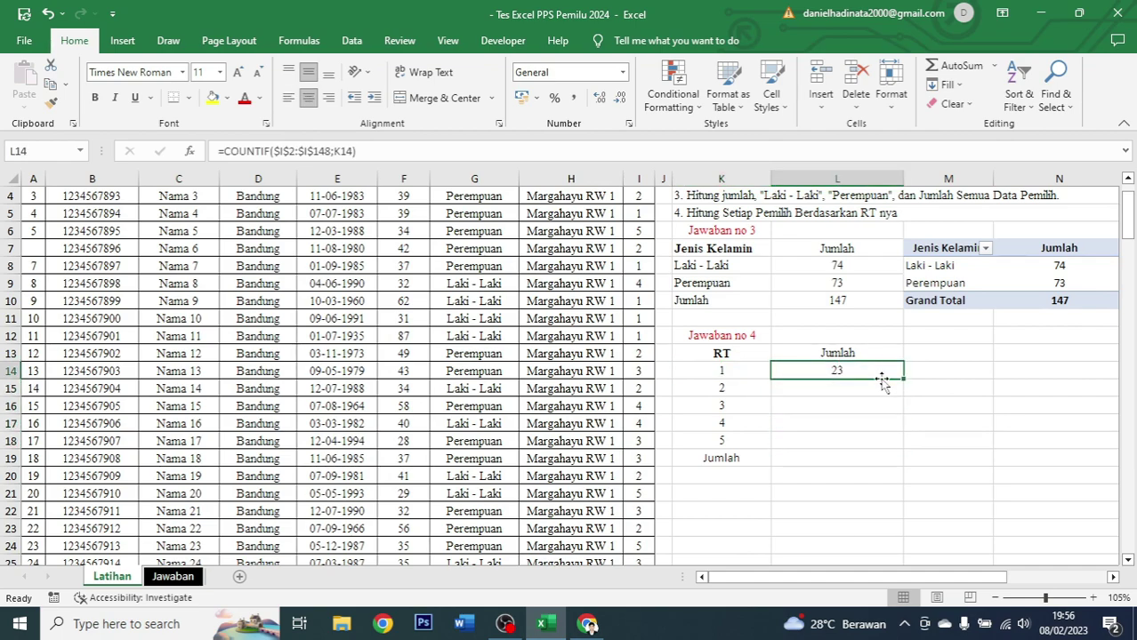
pyautogui.moveTo(902, 378); pyautogui.dragTo(900, 447)
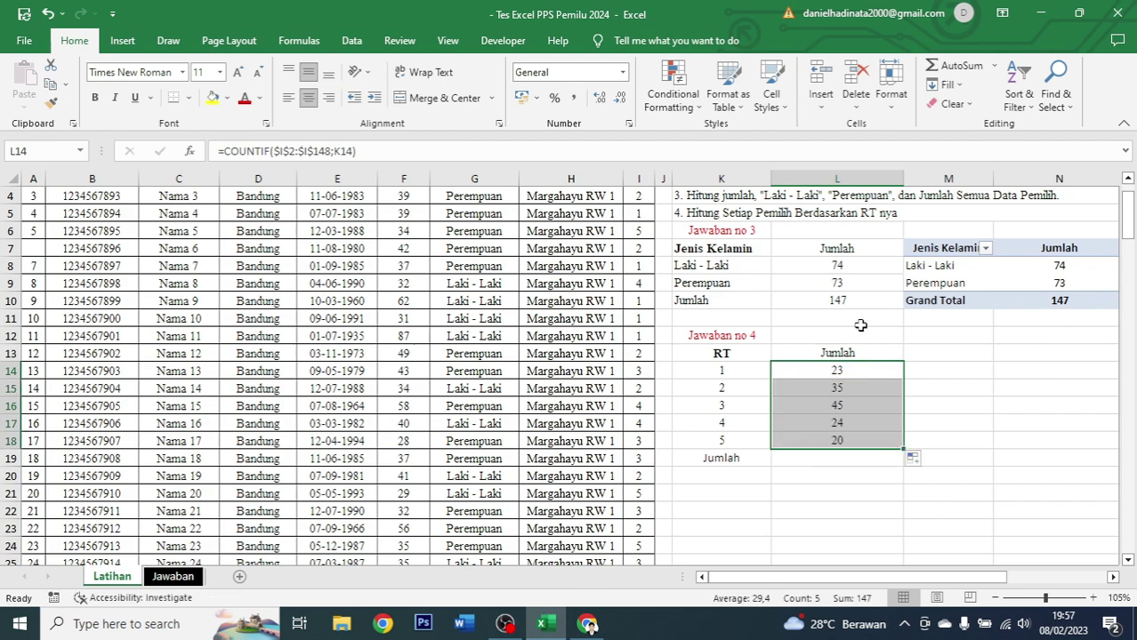
pyautogui.click(840, 461)
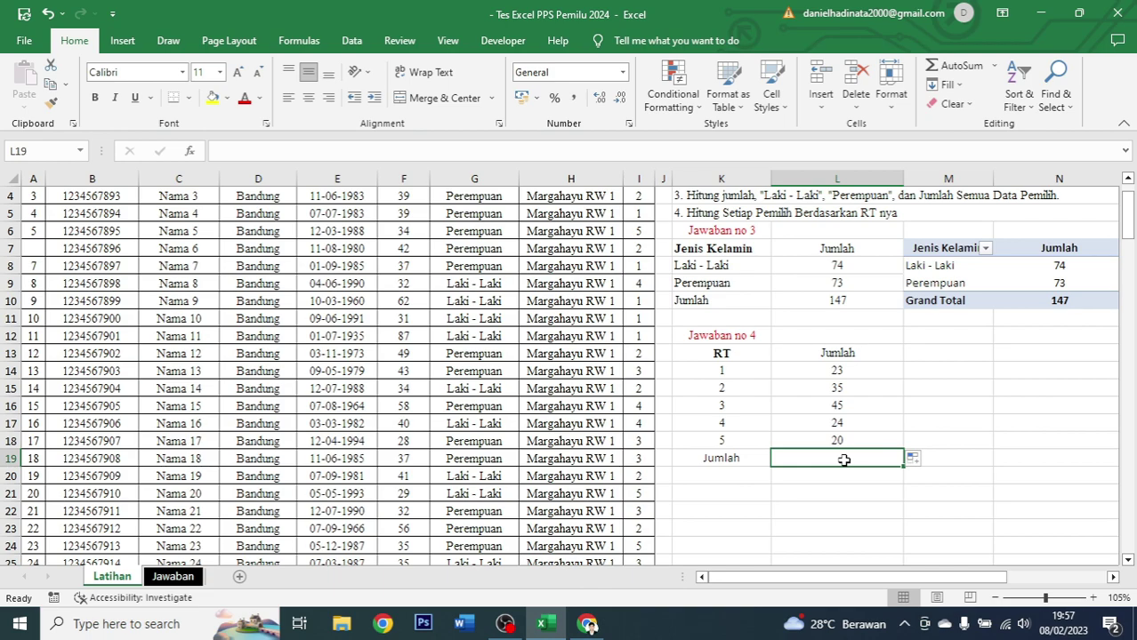
# - Enter =SUM(L14:L18) in L19 to total the RT counts
pyautogui.write('=sum')
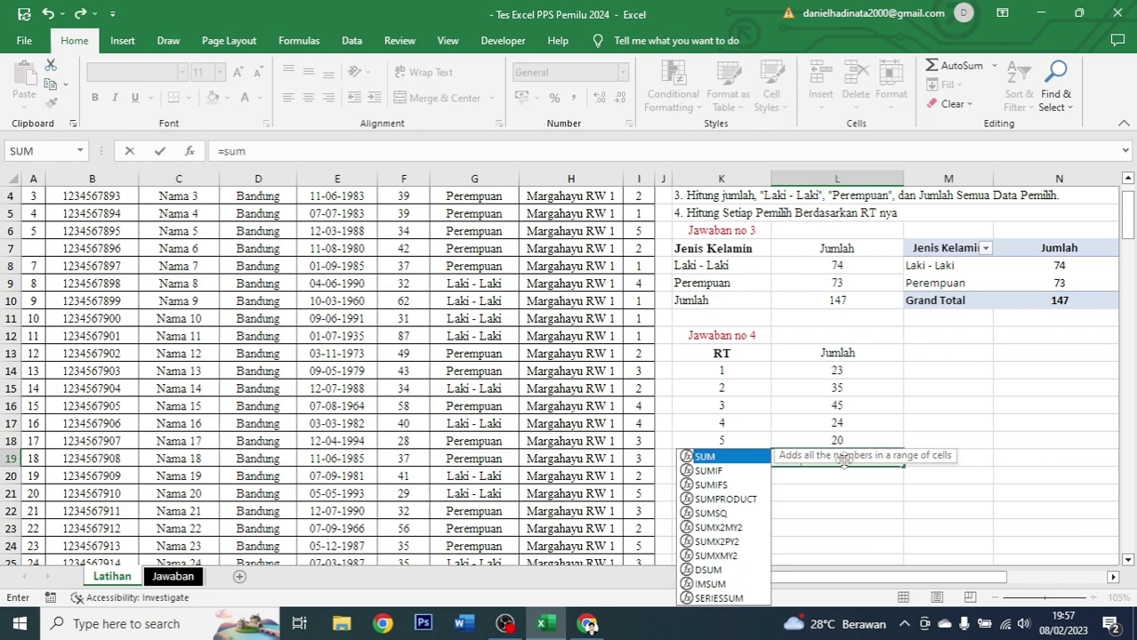
pyautogui.press('Tab')
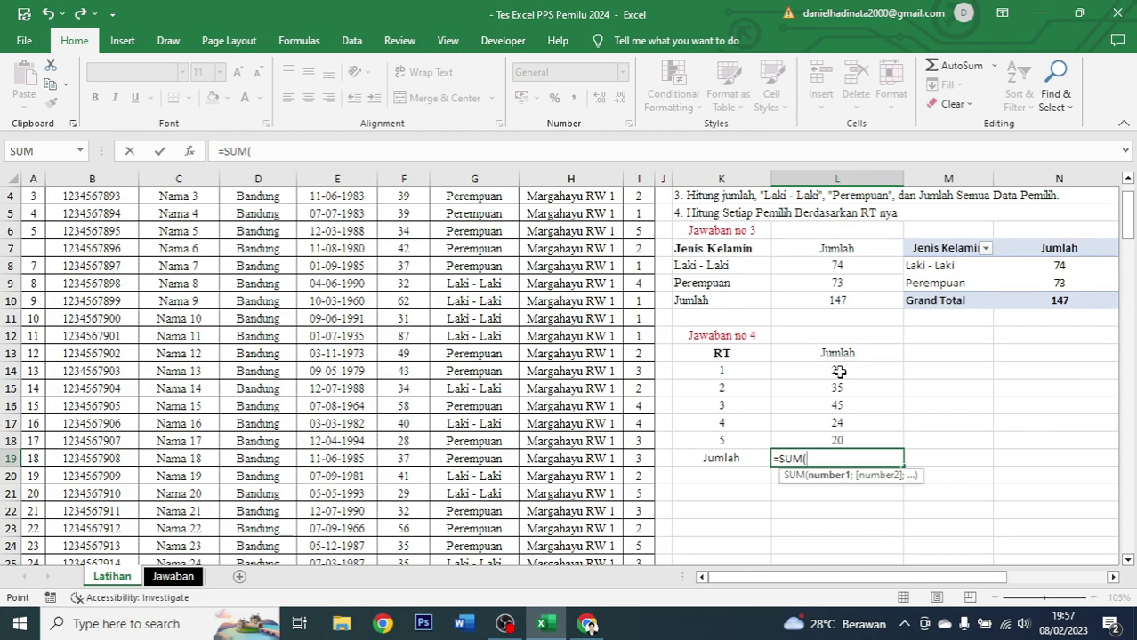
pyautogui.moveTo(839, 372); pyautogui.dragTo(845, 440)
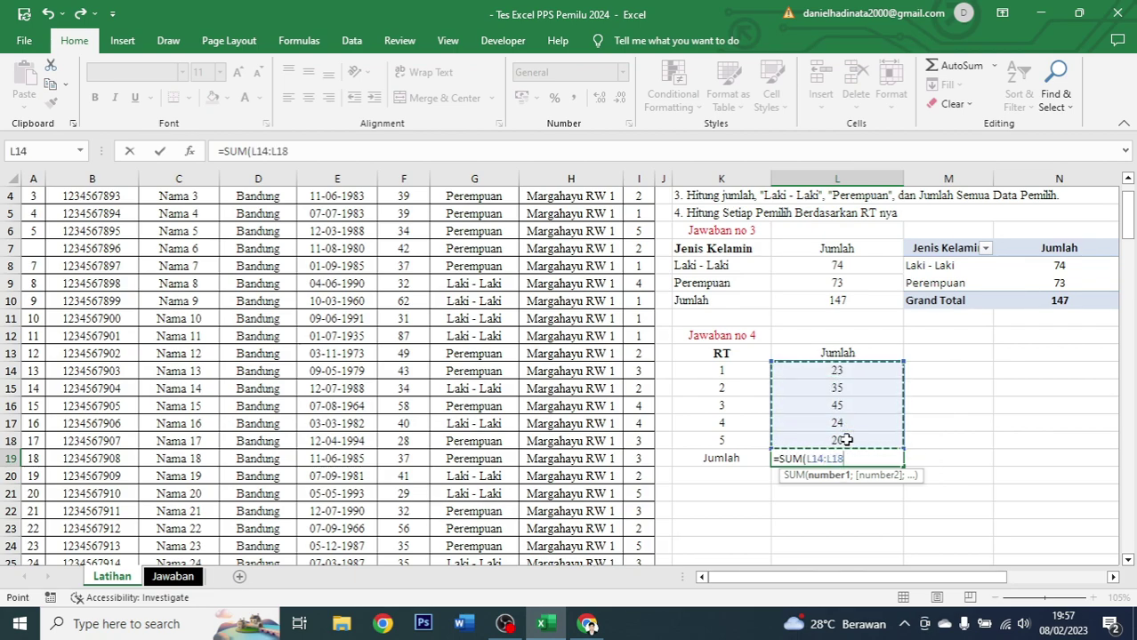
pyautogui.hotkey('ctrl', 'Return')
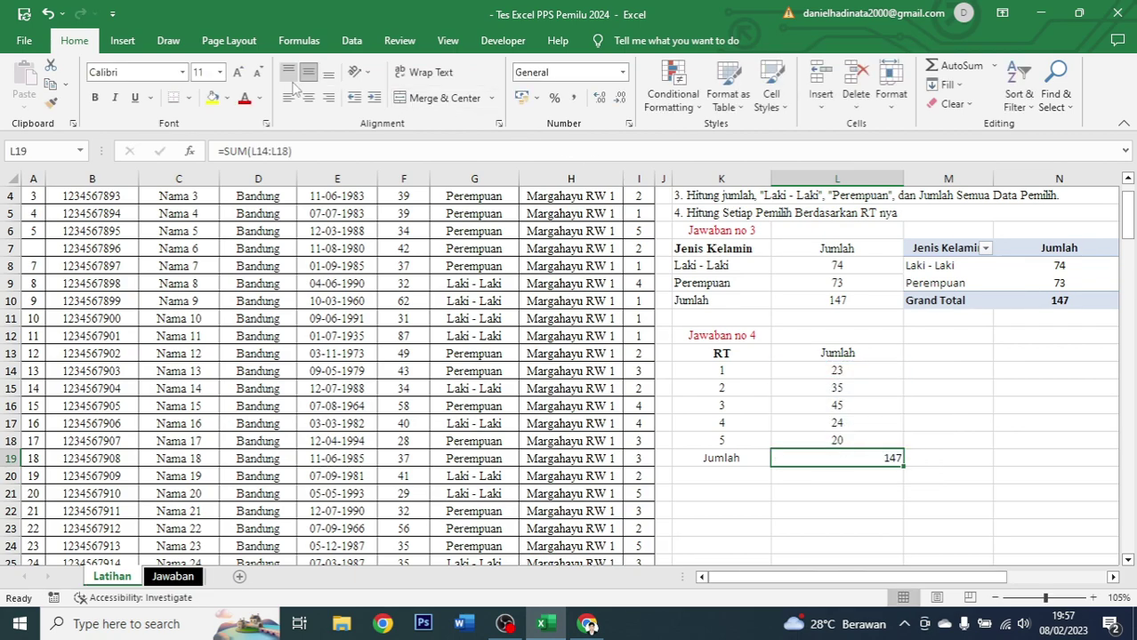
# - Centre the RT total 147 and compare it with the gender table total
pyautogui.click(308, 98)
pyautogui.click(859, 510)
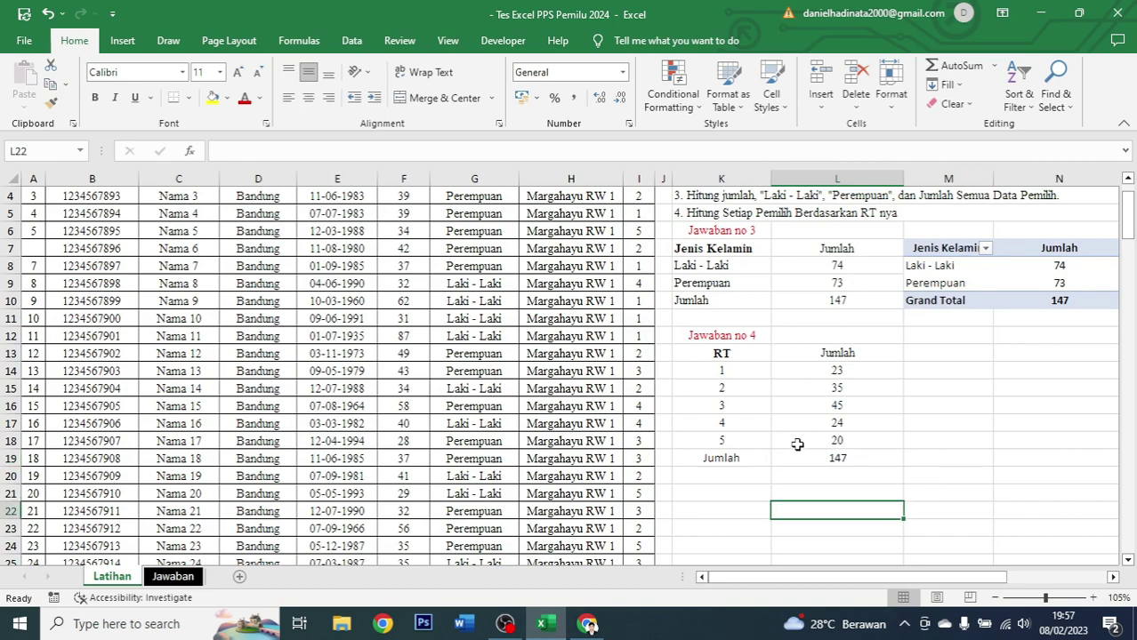
pyautogui.click(858, 458)
pyautogui.click(843, 300)
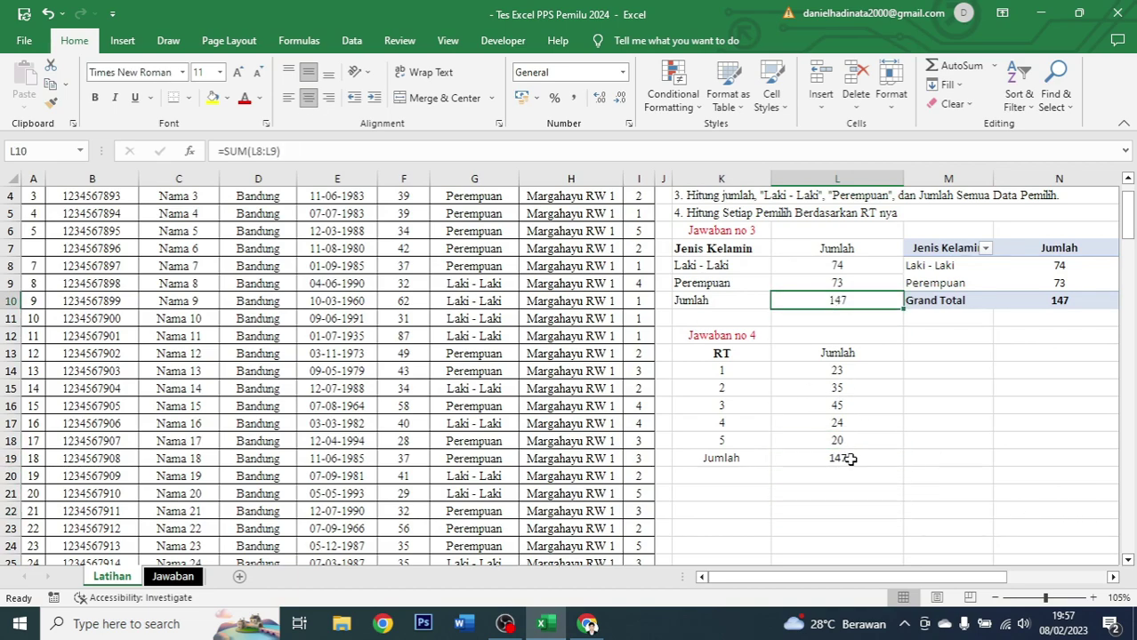
pyautogui.click(852, 459)
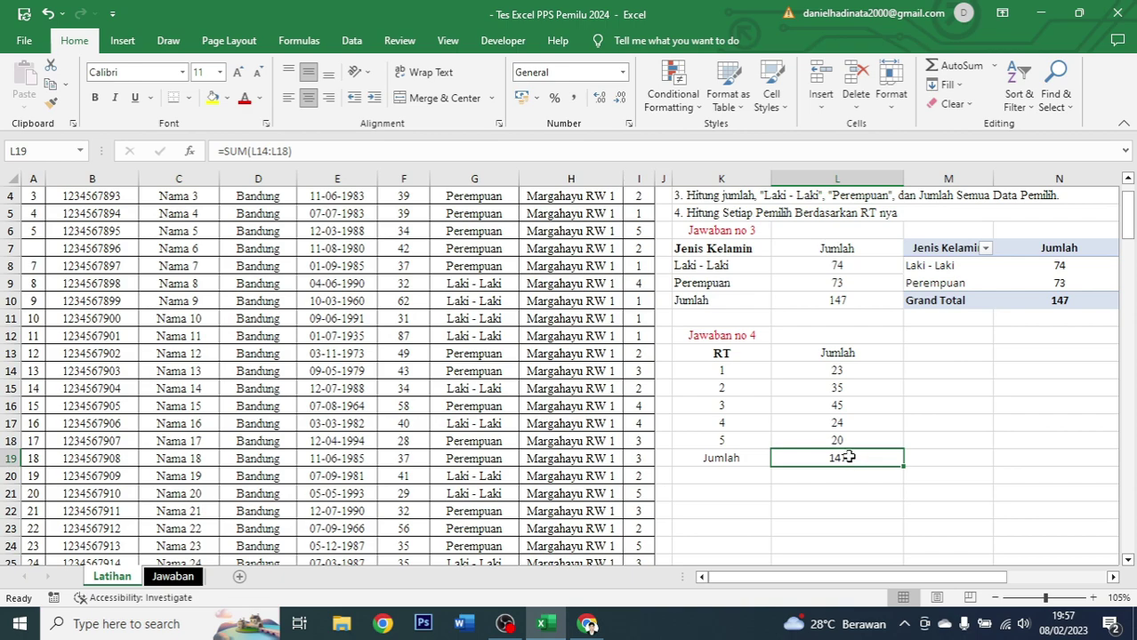
pyautogui.scroll(1, 850, 458)
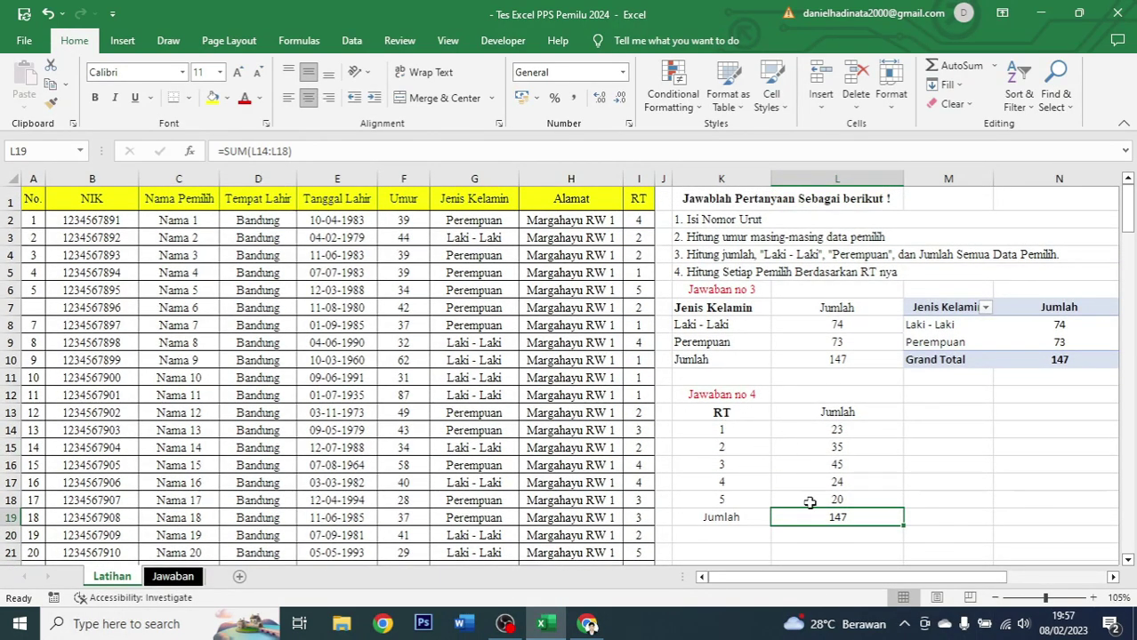
# - Select the RT table K13:L19, then choose M13 as the PivotTable location
pyautogui.click(723, 418)
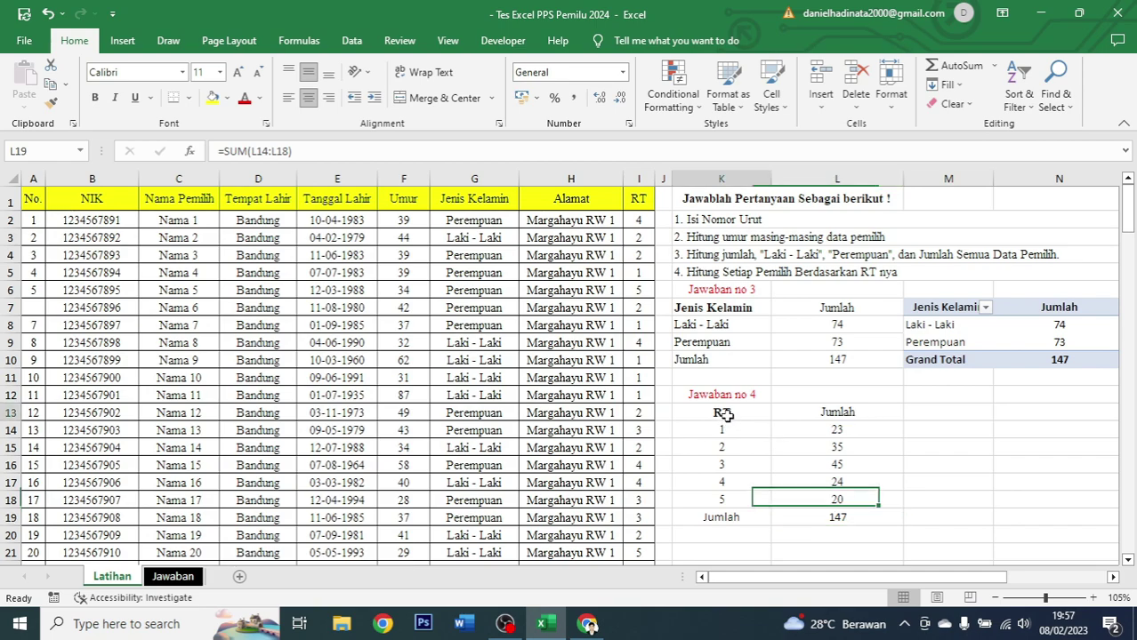
pyautogui.click(831, 523)
pyautogui.moveTo(731, 416); pyautogui.dragTo(814, 527)
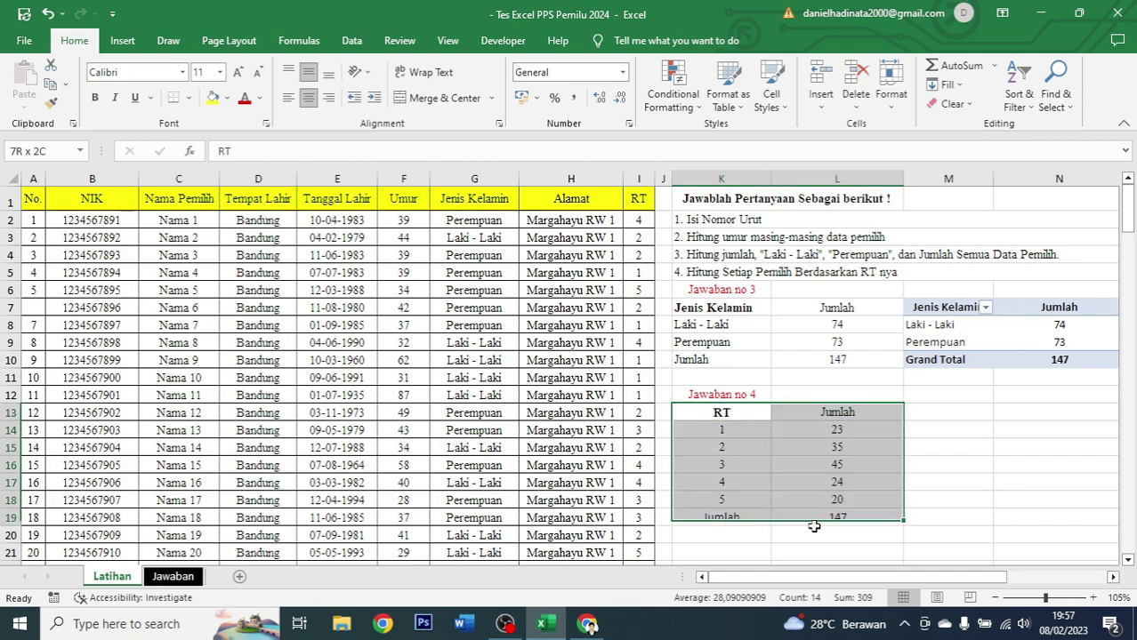
pyautogui.click(943, 418)
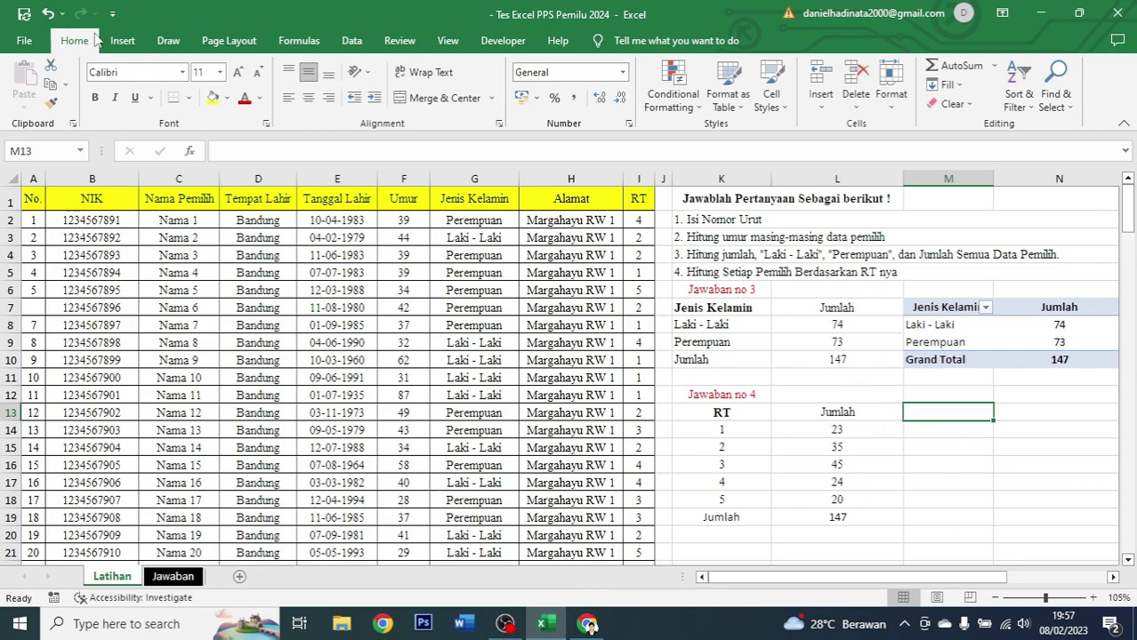
pyautogui.click(122, 40)
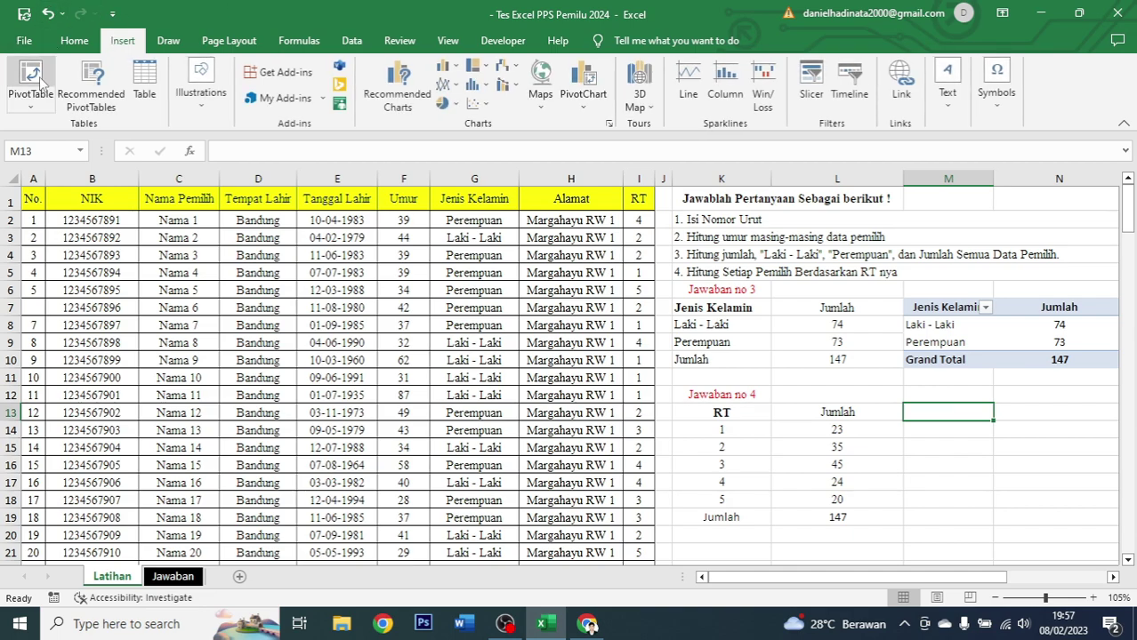
# - Create an empty PivotTable from the voter data A1:I148, placed at M13
pyautogui.click(40, 80)
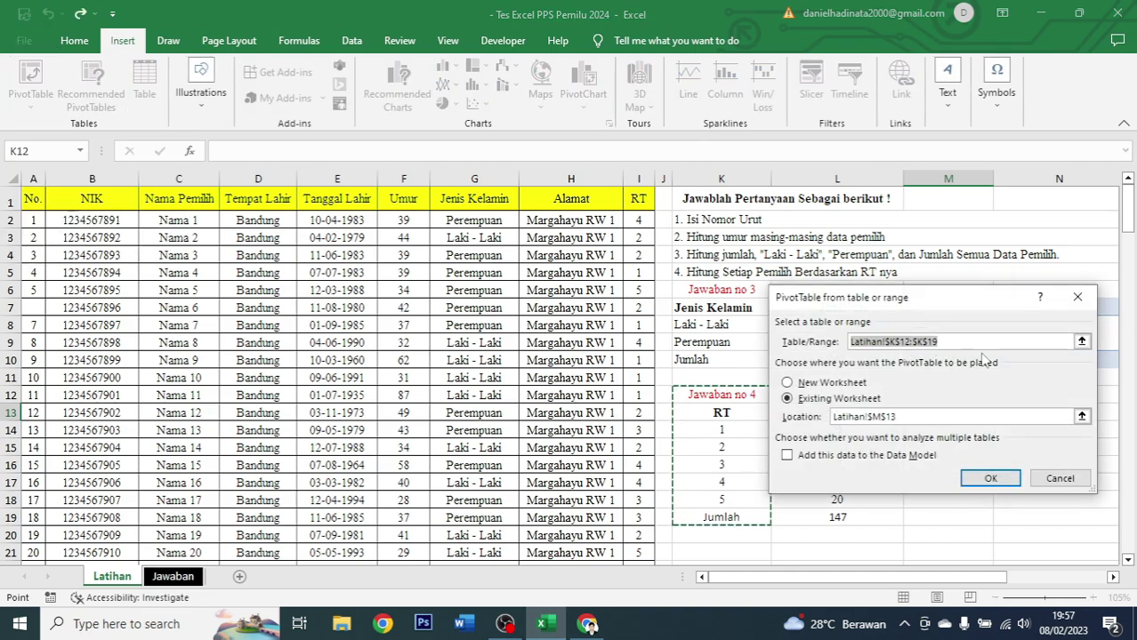
pyautogui.press('BackSpace')
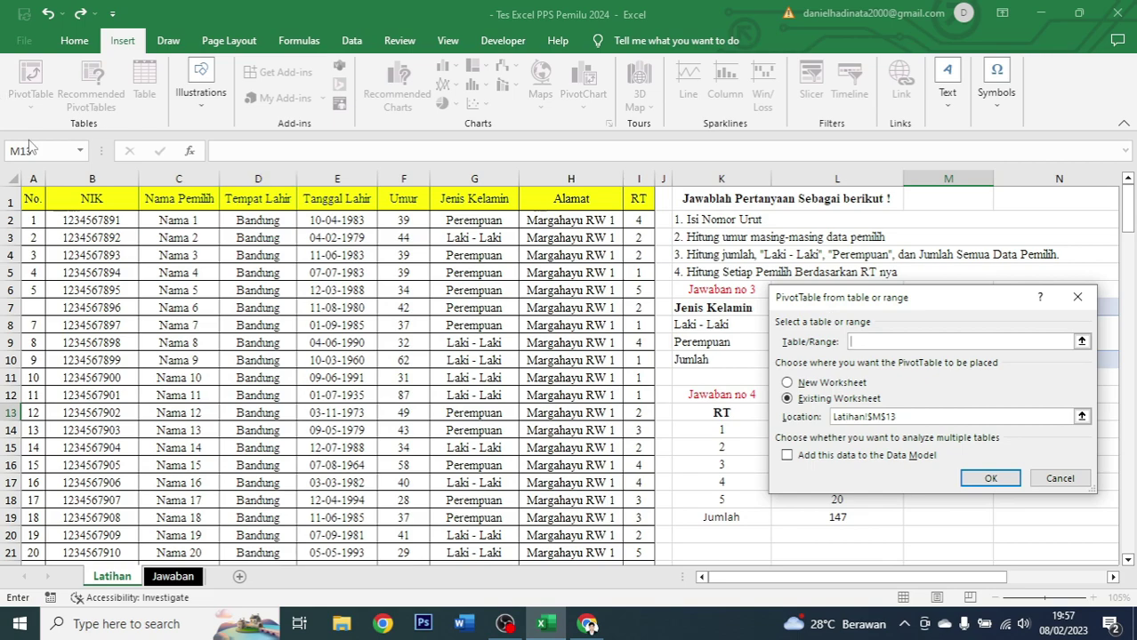
pyautogui.click(34, 203)
pyautogui.hotkey('ctrl', 'shift', 'Right')
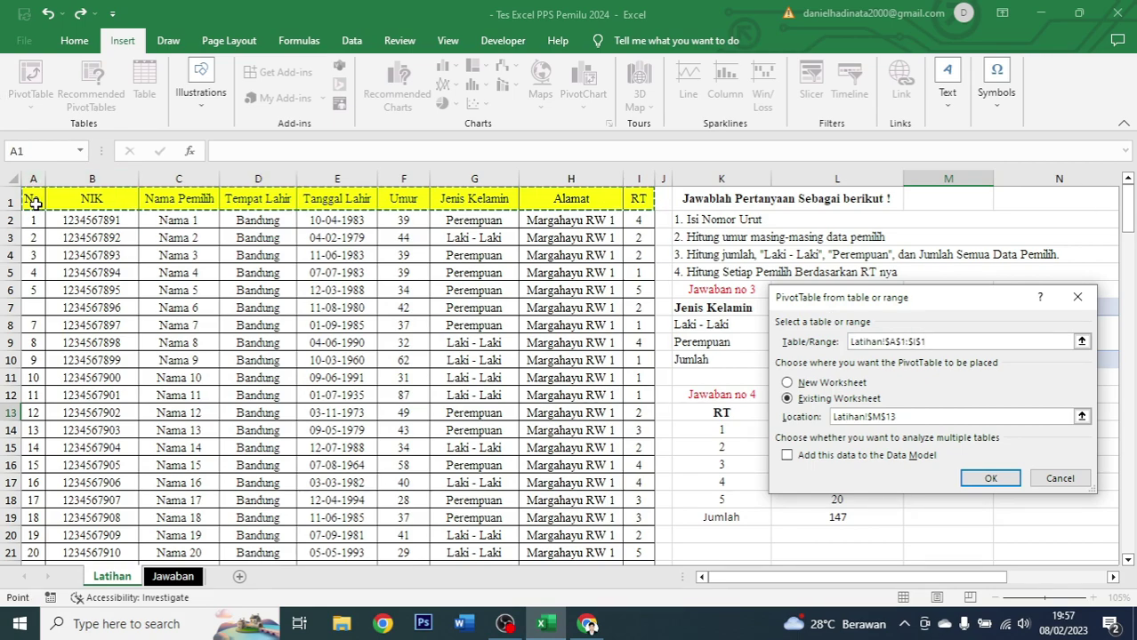
pyautogui.hotkey('ctrl', 'shift', 'Down')
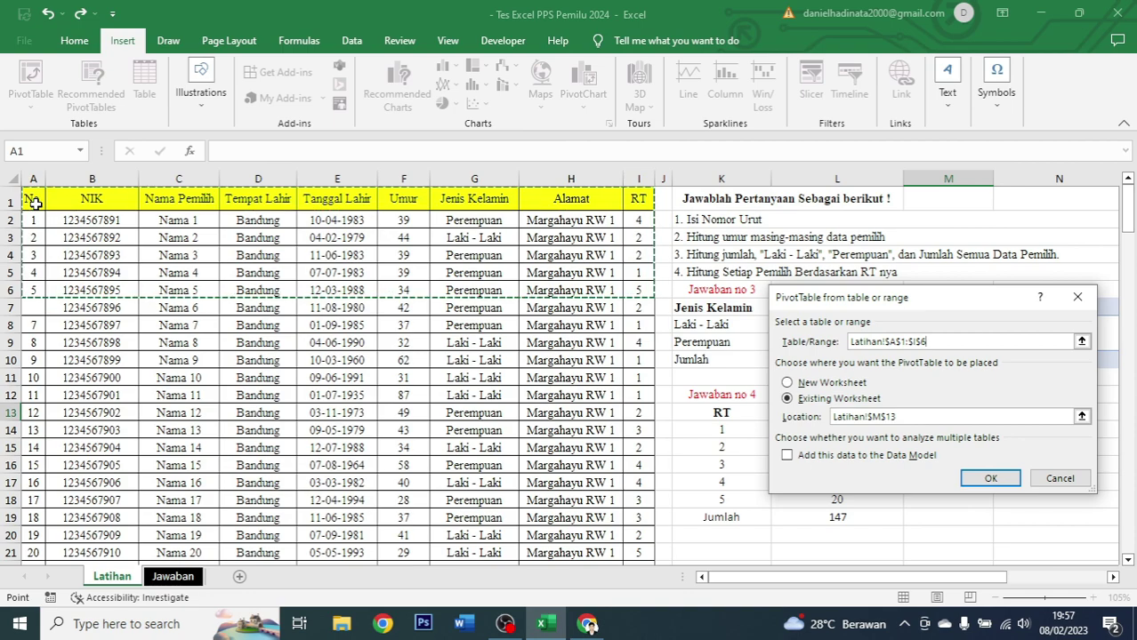
pyautogui.hotkey('ctrl', 'shift', 'Down')
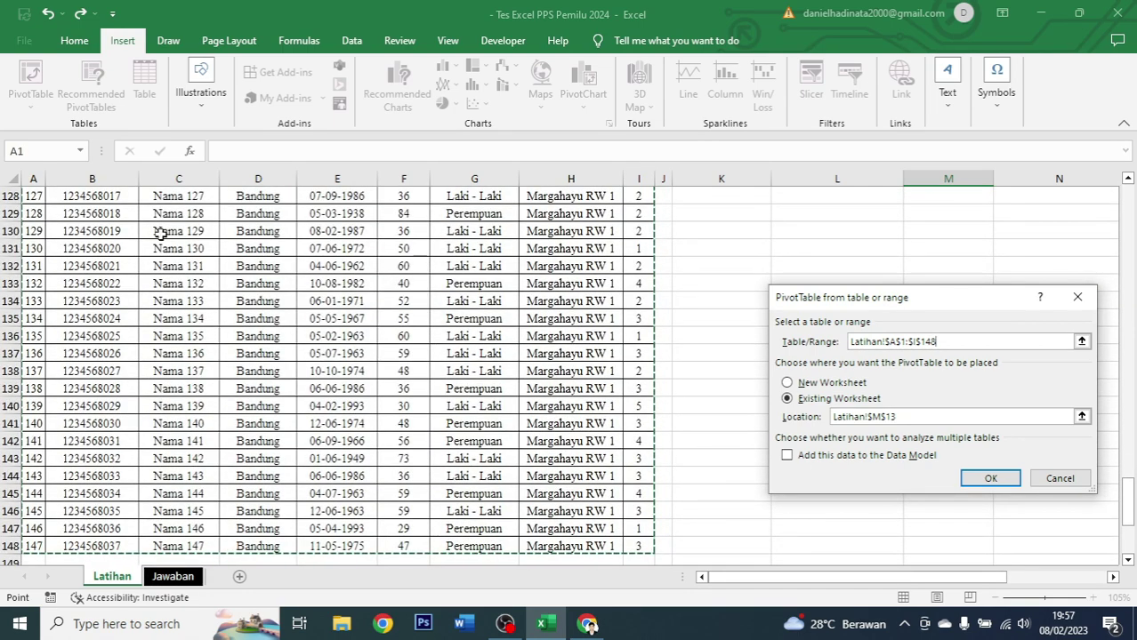
pyautogui.click(989, 478)
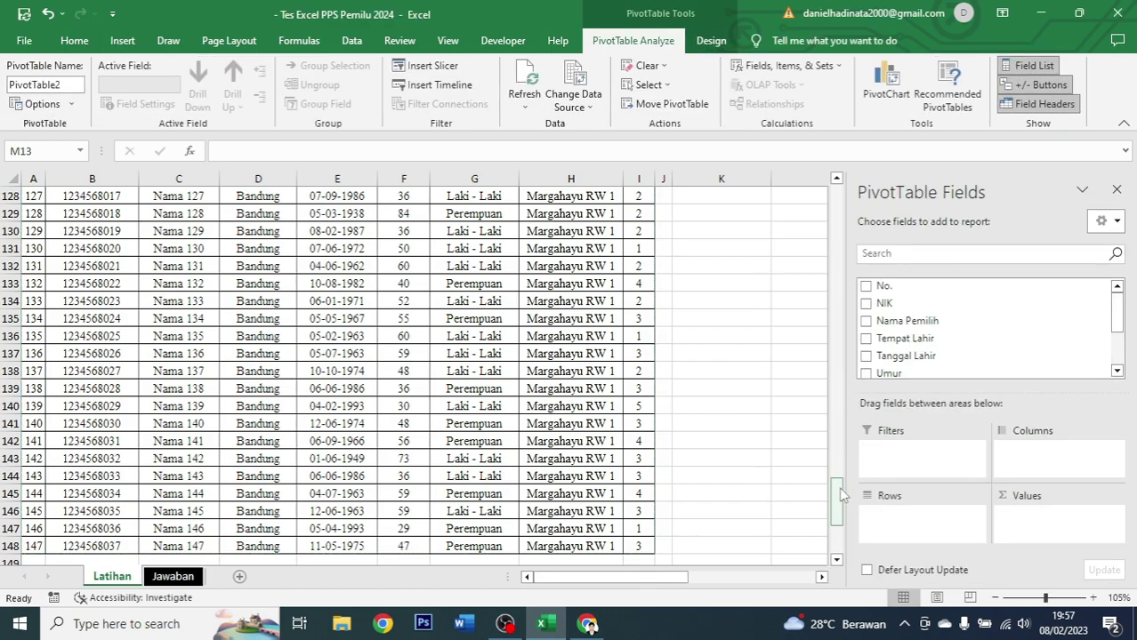
# - Put RT in both Rows and Values, giving sums 23, 70, 135, 96, 100 totalling 424
pyautogui.moveTo(836, 503); pyautogui.dragTo(836, 192)
pyautogui.moveTo(673, 583); pyautogui.dragTo(739, 576)
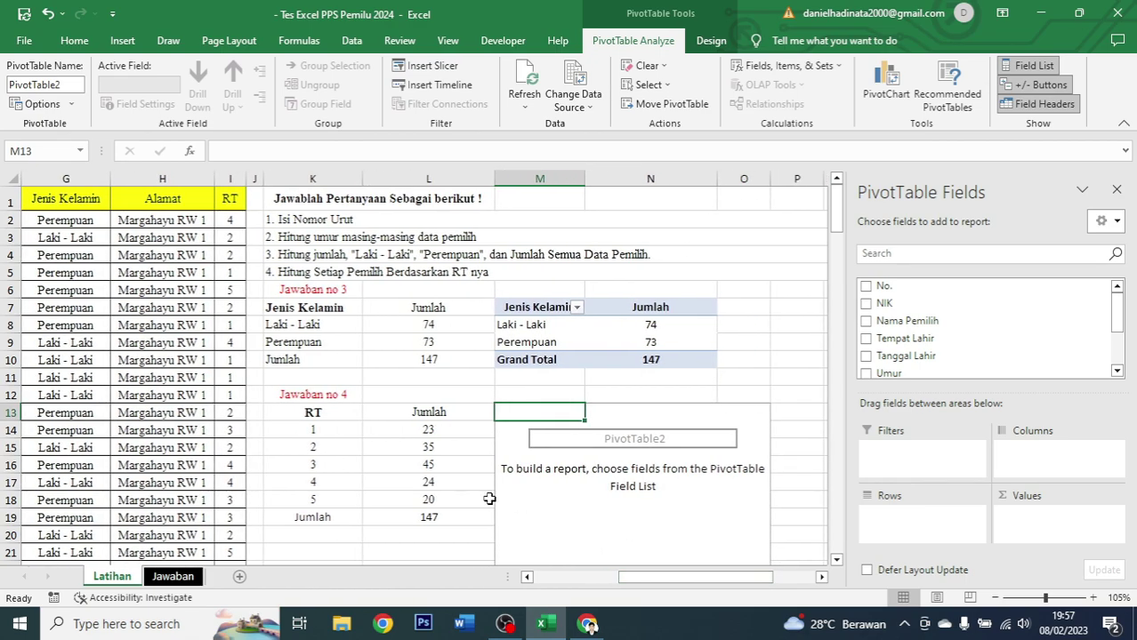
pyautogui.scroll(-2, 1040, 307)
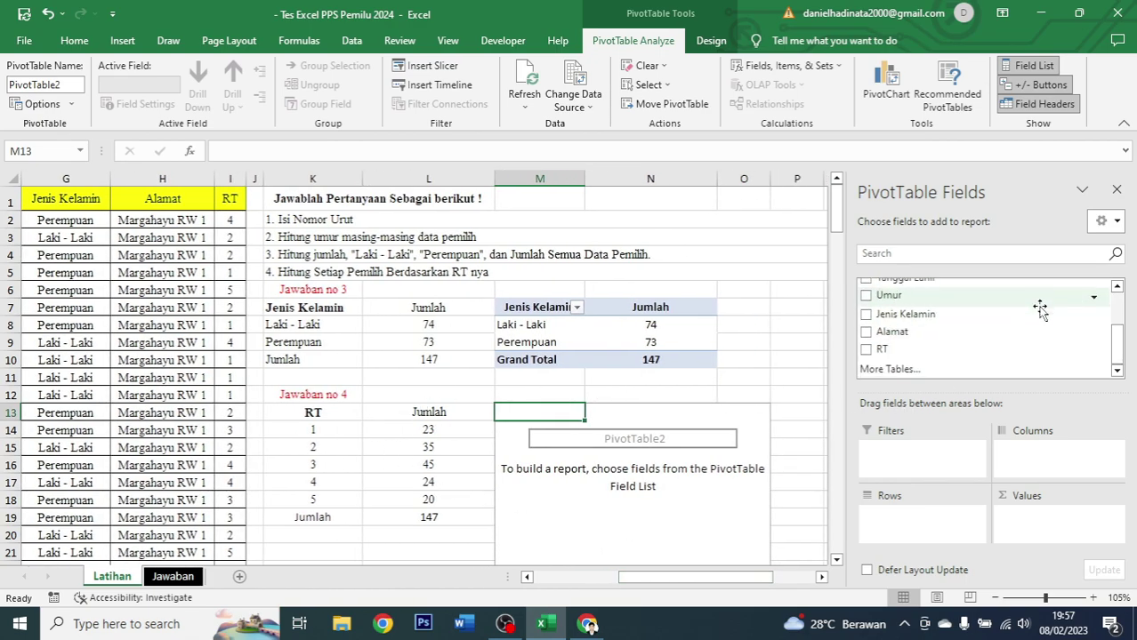
pyautogui.moveTo(904, 349); pyautogui.dragTo(905, 525)
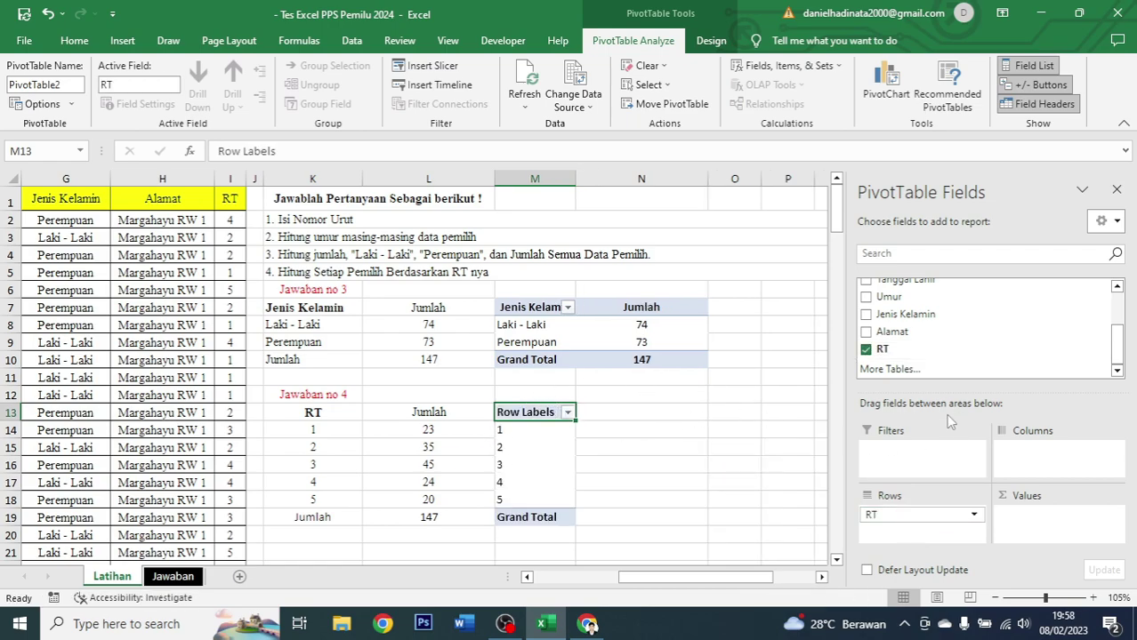
pyautogui.moveTo(889, 351); pyautogui.dragTo(1030, 520)
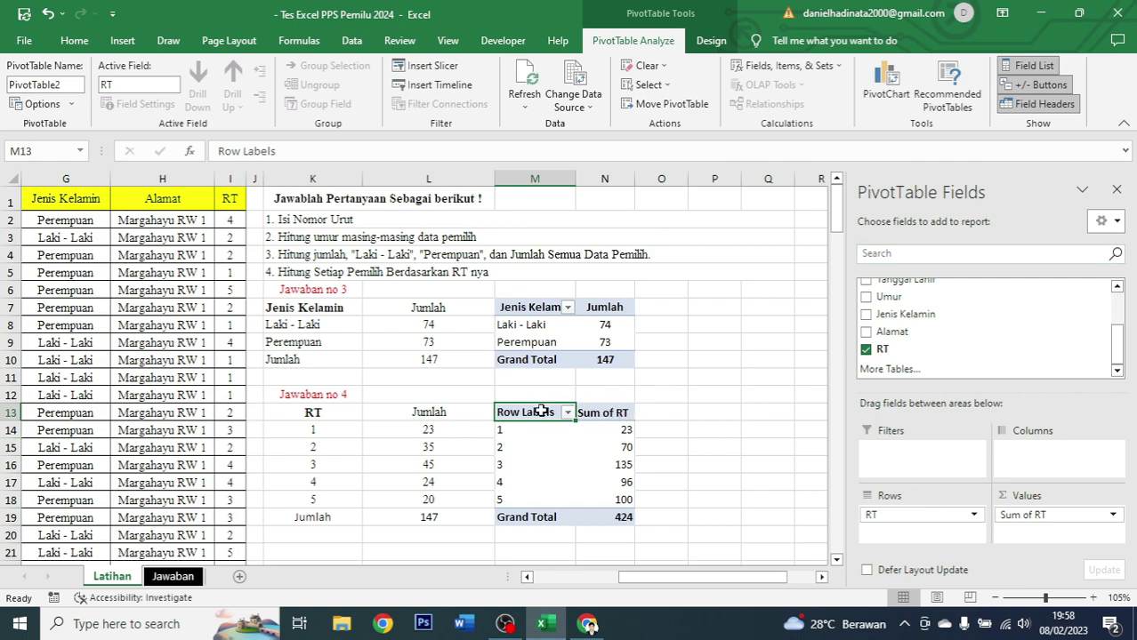
# - Rename the PivotTable headers from Row Labels and Sum of RT to RT and Jumlah
pyautogui.doubleClick(540, 412)
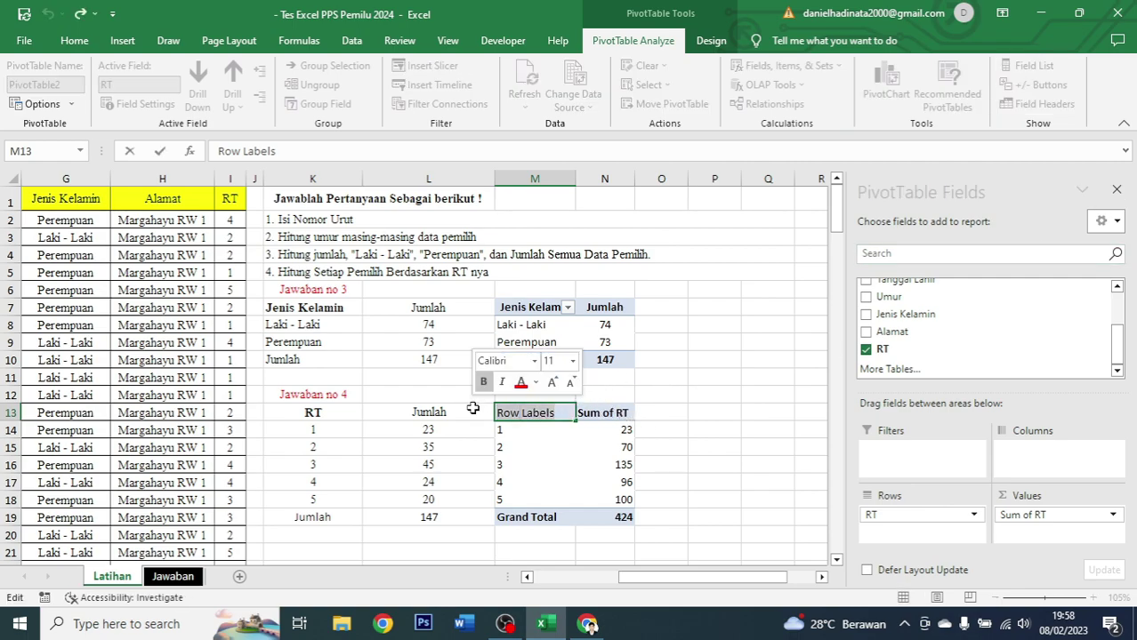
pyautogui.write('RT')
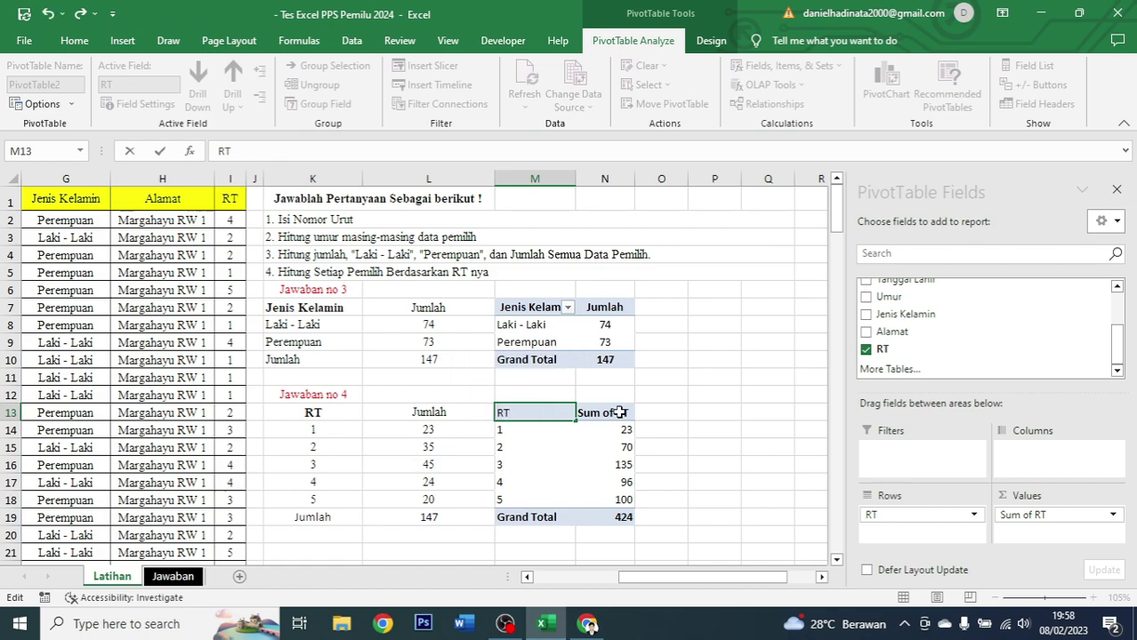
pyautogui.click(608, 414)
pyautogui.write('jUM')
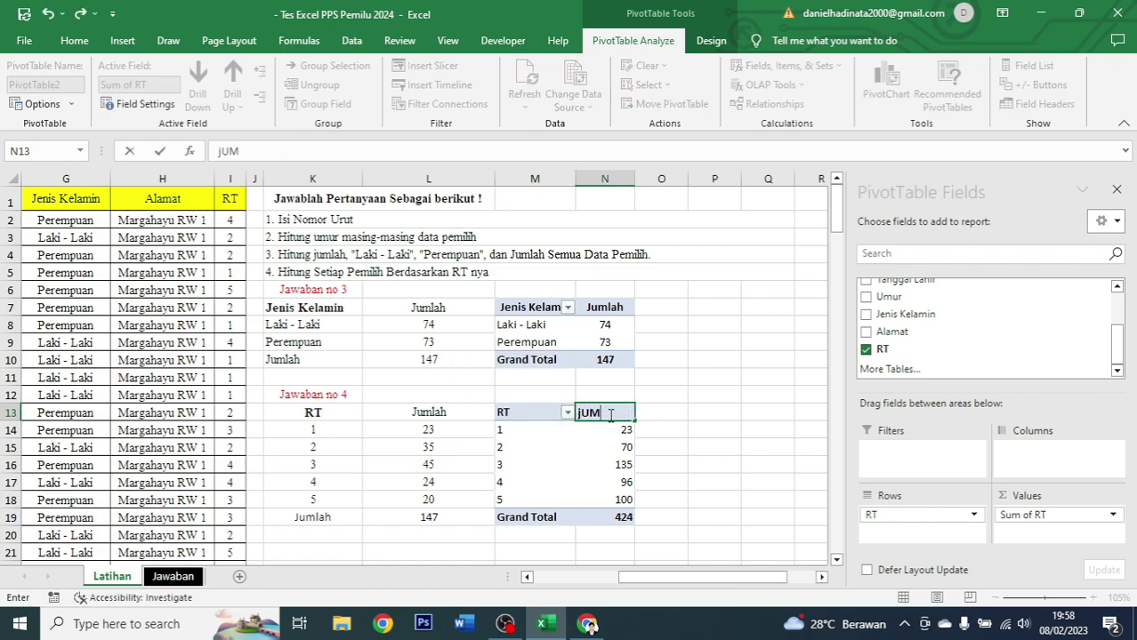
pyautogui.write('LAH')
pyautogui.press('BackSpace')
pyautogui.press('BackSpace')
pyautogui.press('BackSpace')
pyautogui.press('BackSpace')
pyautogui.write('Jumlah')
pyautogui.click(623, 466)
# - Centre-align the PivotTable cells and compare its 424 total with the COUNTIF total of 147
pyautogui.moveTo(540, 420); pyautogui.dragTo(627, 520)
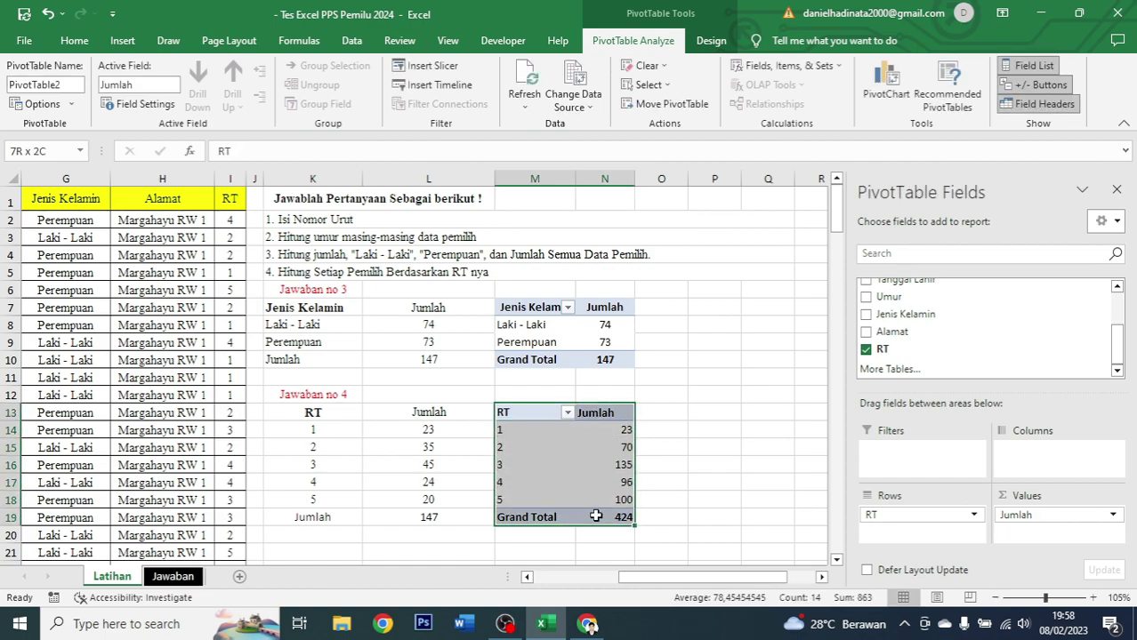
pyautogui.click(75, 40)
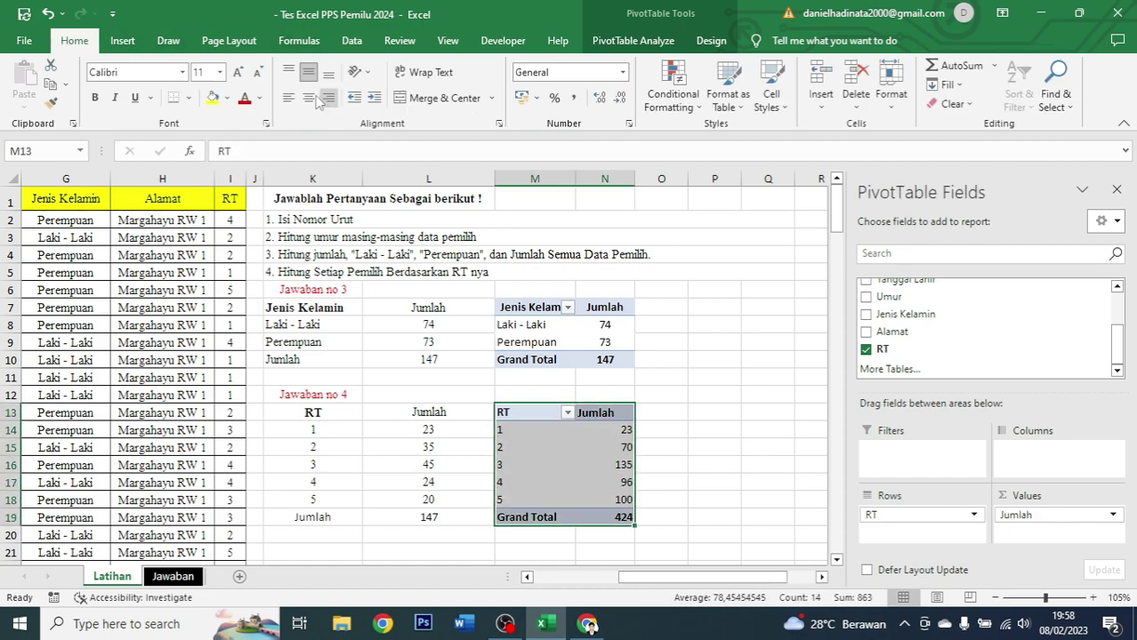
pyautogui.click(307, 97)
pyautogui.click(596, 485)
pyautogui.click(554, 516)
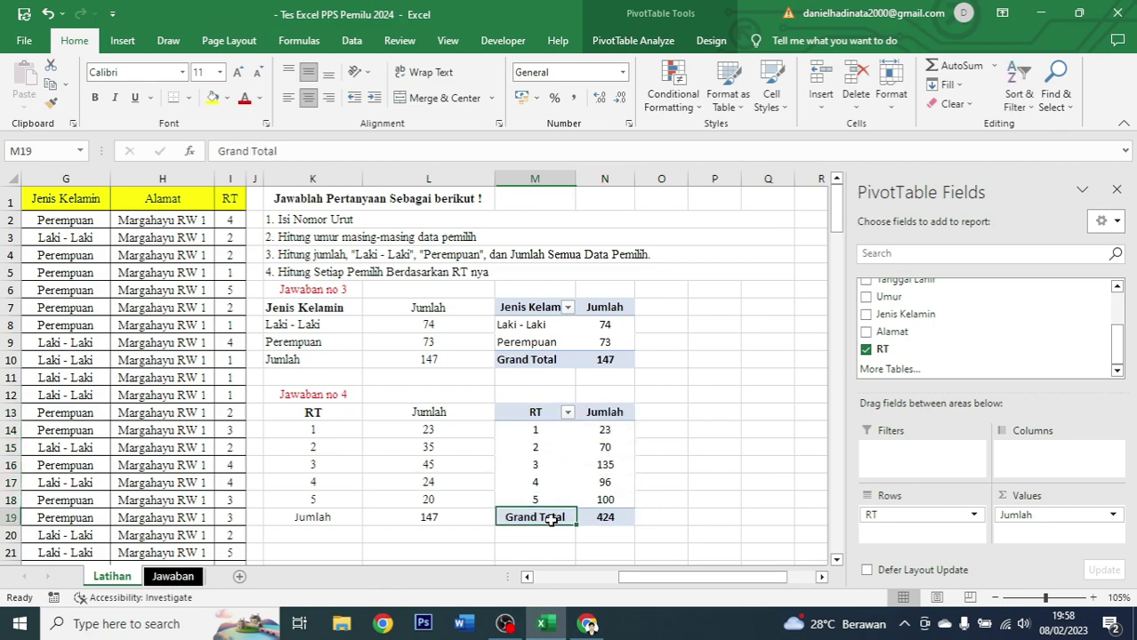
pyautogui.click(614, 468)
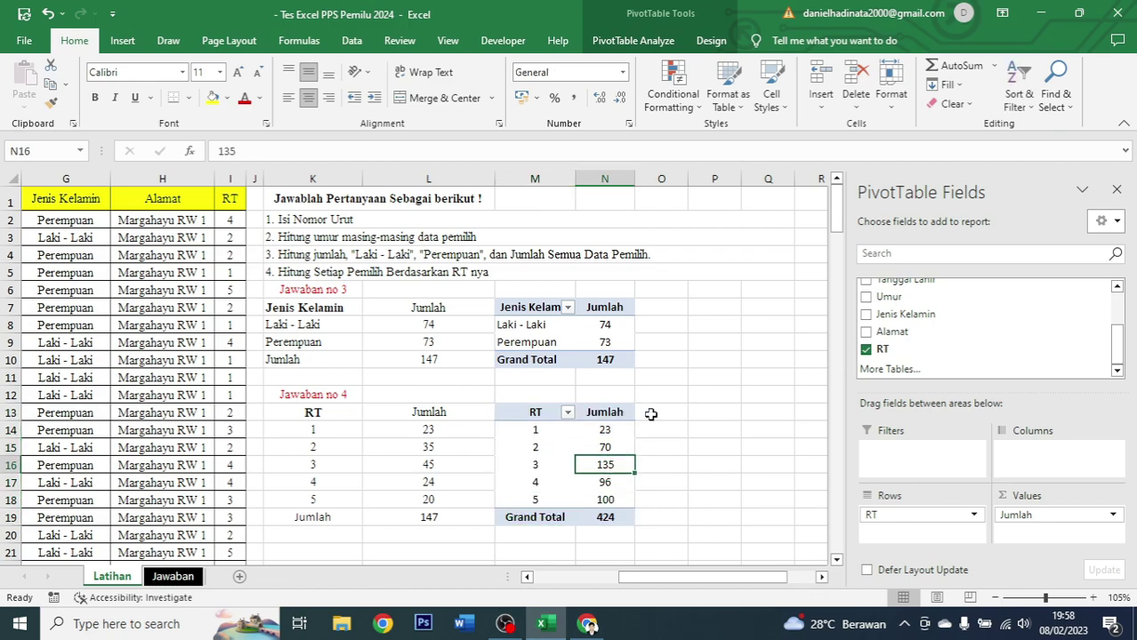
pyautogui.click(613, 523)
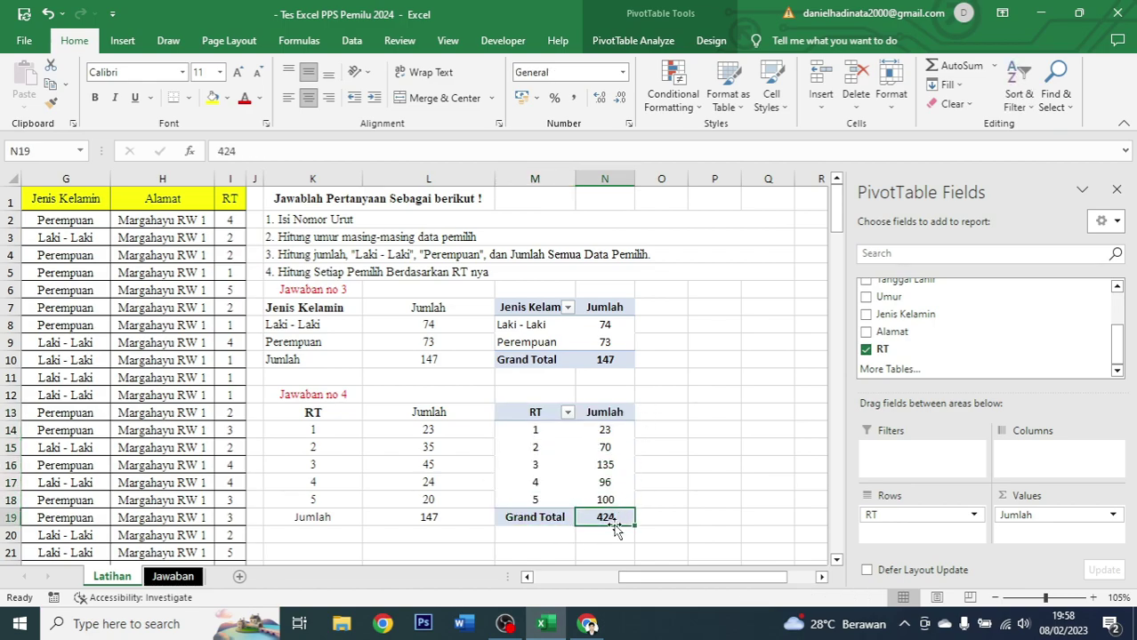
pyautogui.click(445, 521)
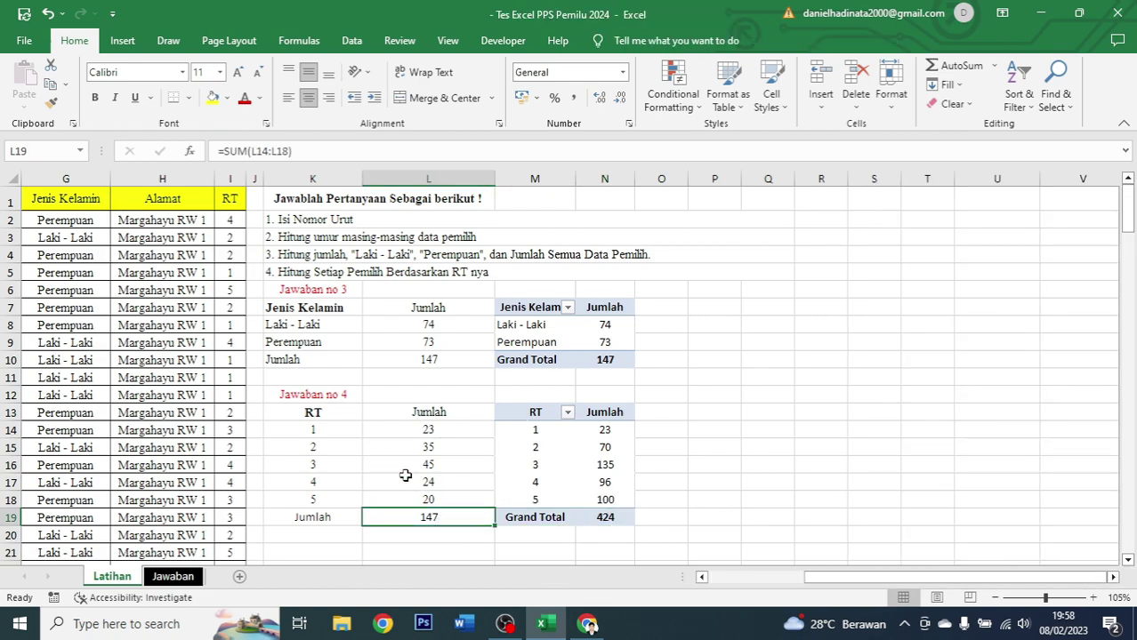
pyautogui.click(605, 514)
pyautogui.click(606, 434)
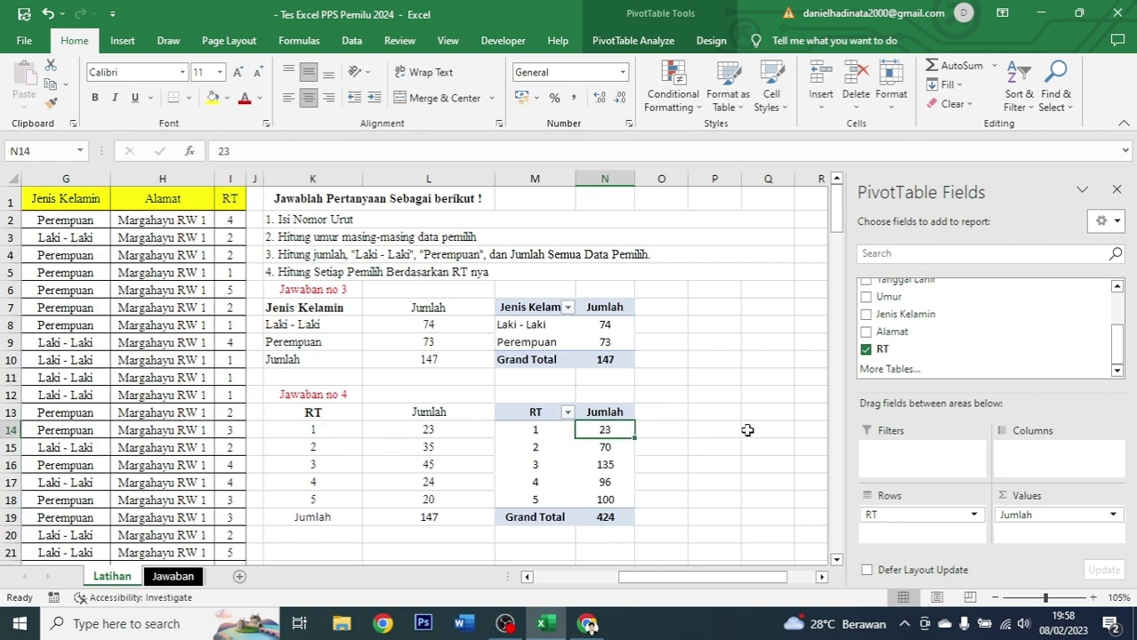
# - Switch the RT value field from Sum to Count, giving a Grand Total of 147
pyautogui.click(1057, 522)
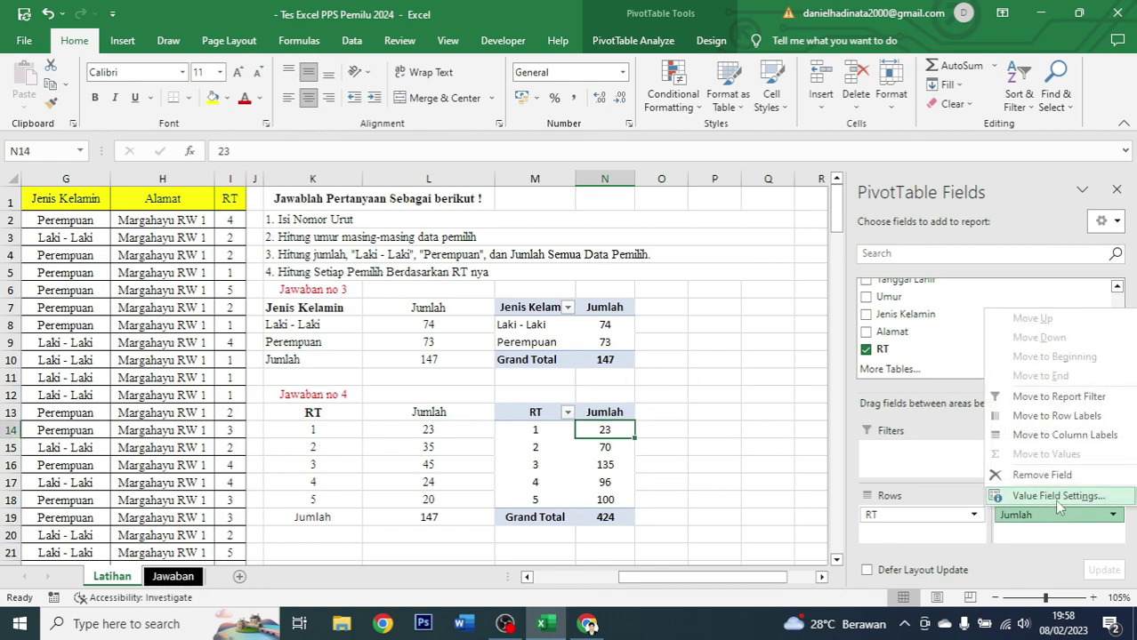
pyautogui.click(1054, 496)
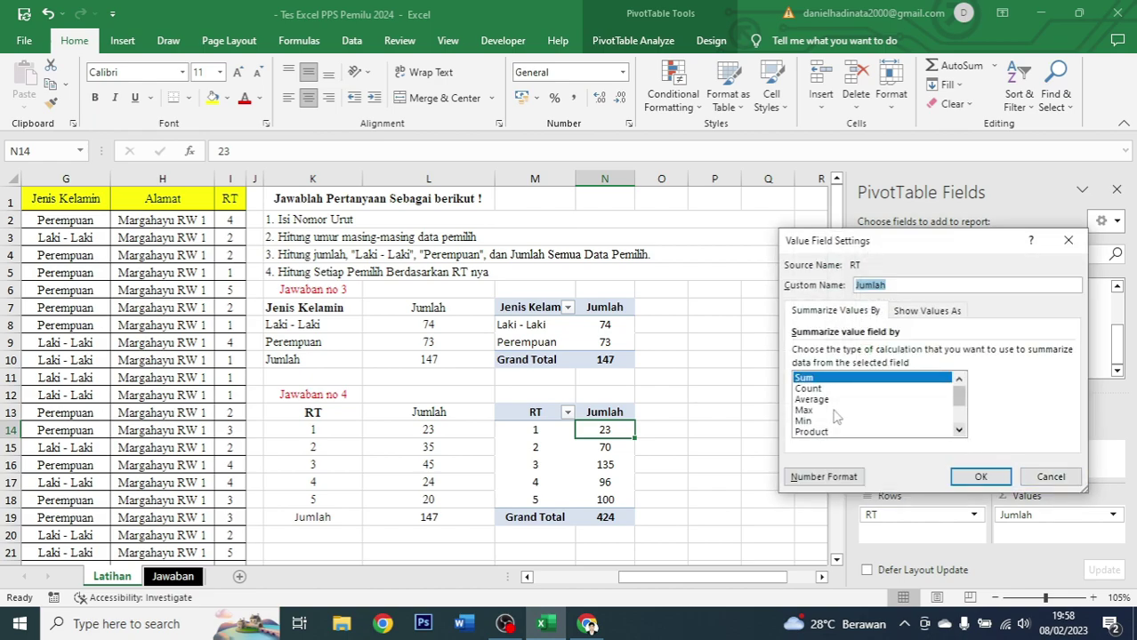
pyautogui.click(809, 389)
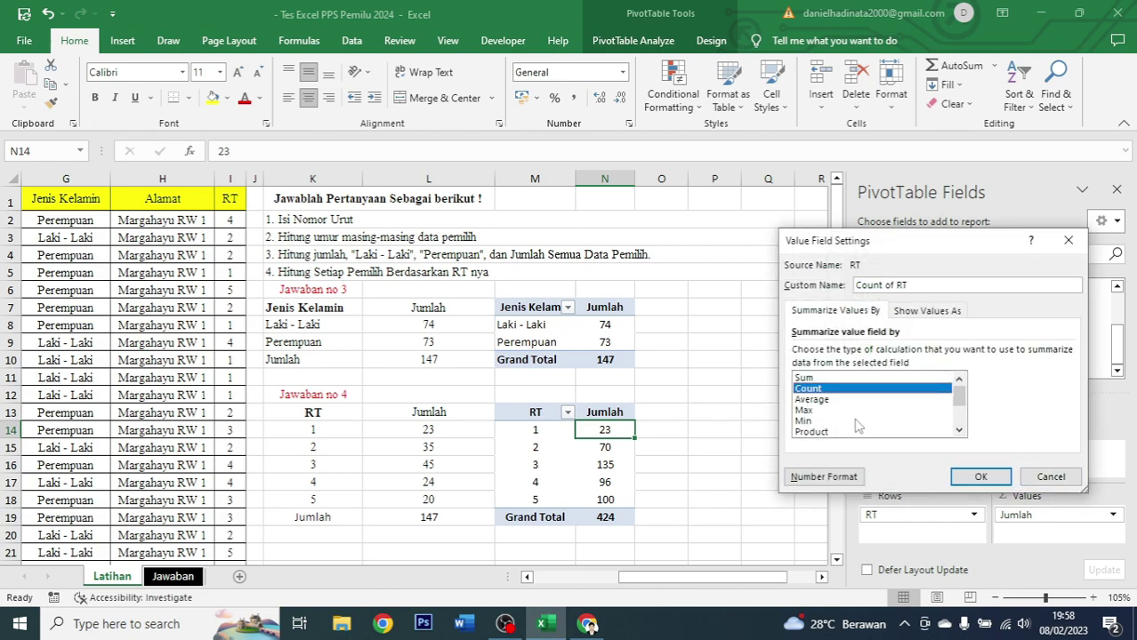
pyautogui.click(980, 477)
pyautogui.click(611, 484)
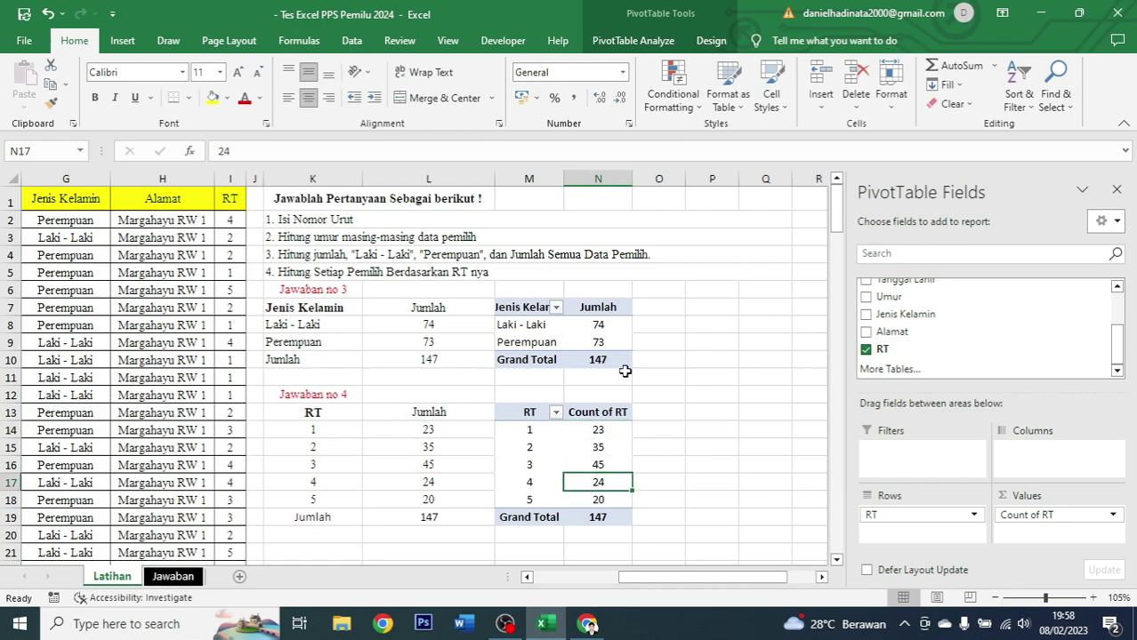
pyautogui.click(622, 515)
pyautogui.click(441, 517)
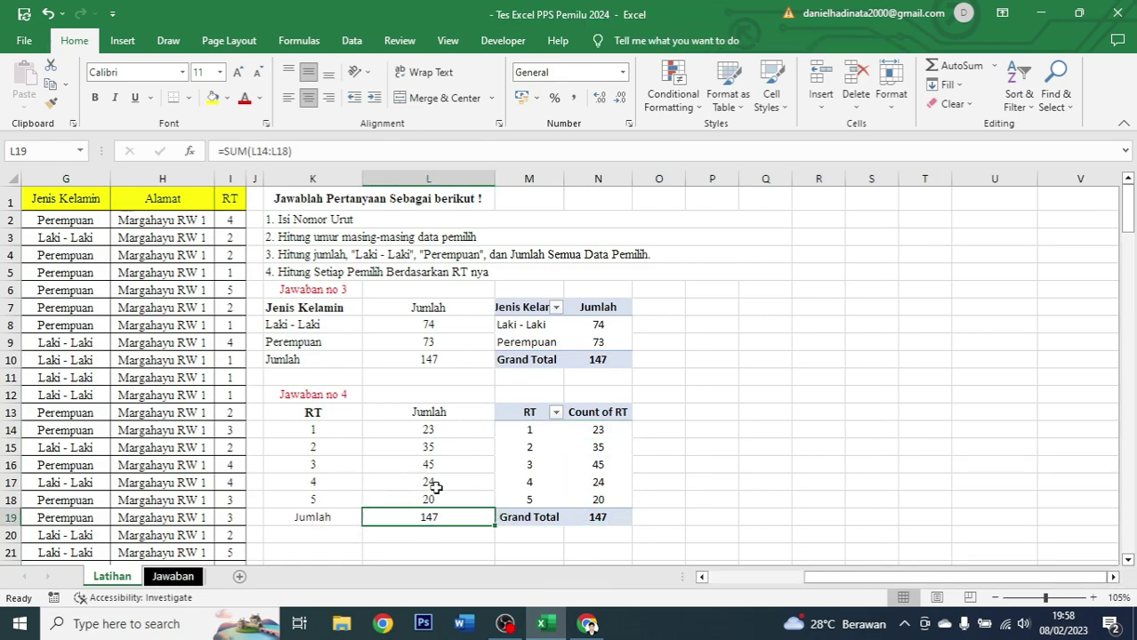
# - Rename the Count of RT header to Jumlah to match the COUNTIF table
pyautogui.click(615, 413)
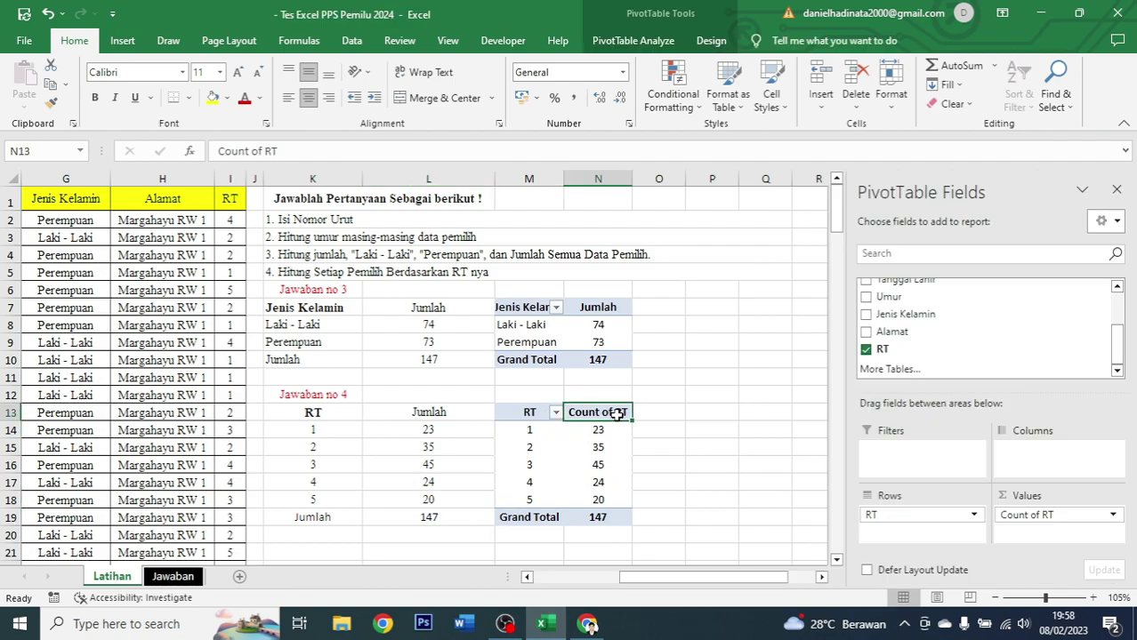
pyautogui.click(445, 412)
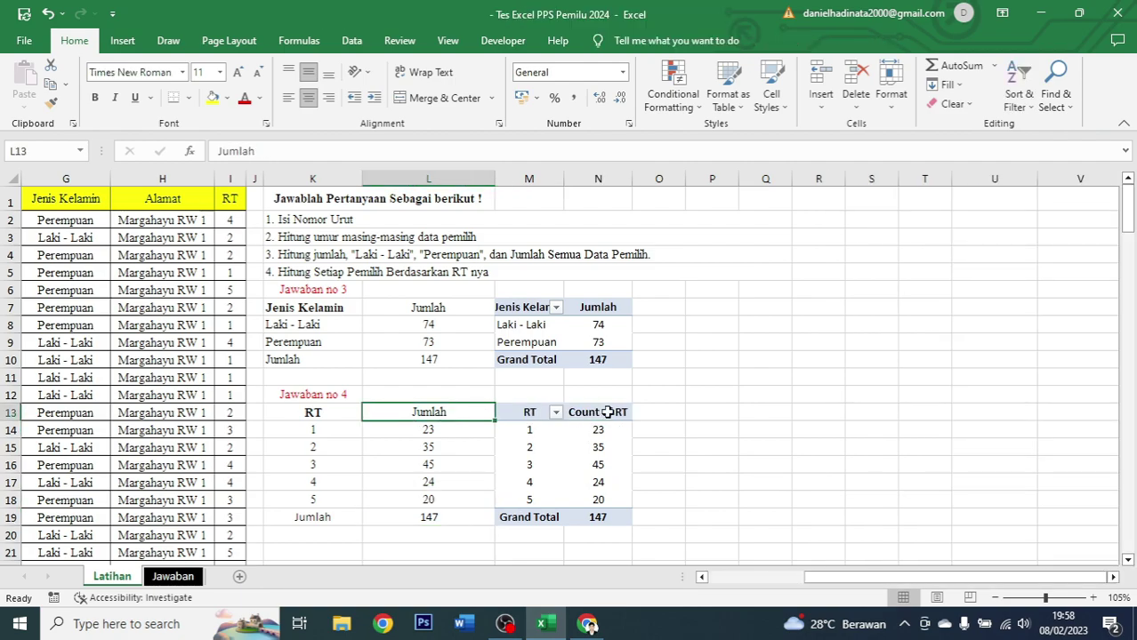
pyautogui.click(607, 412)
pyautogui.write('Jumlah')
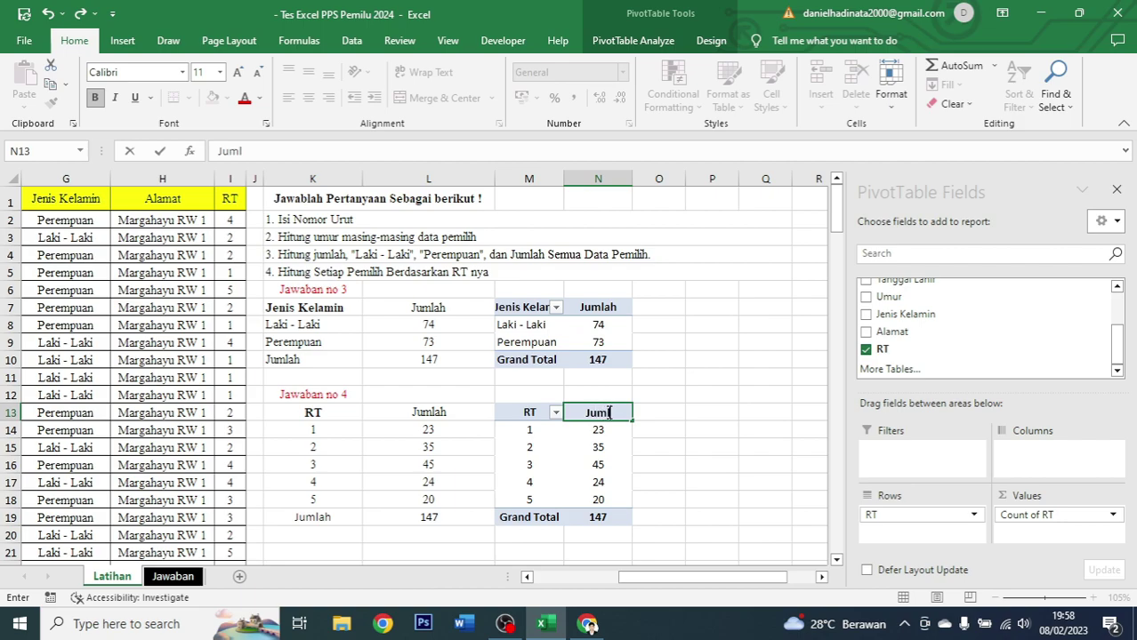
pyautogui.click(805, 364)
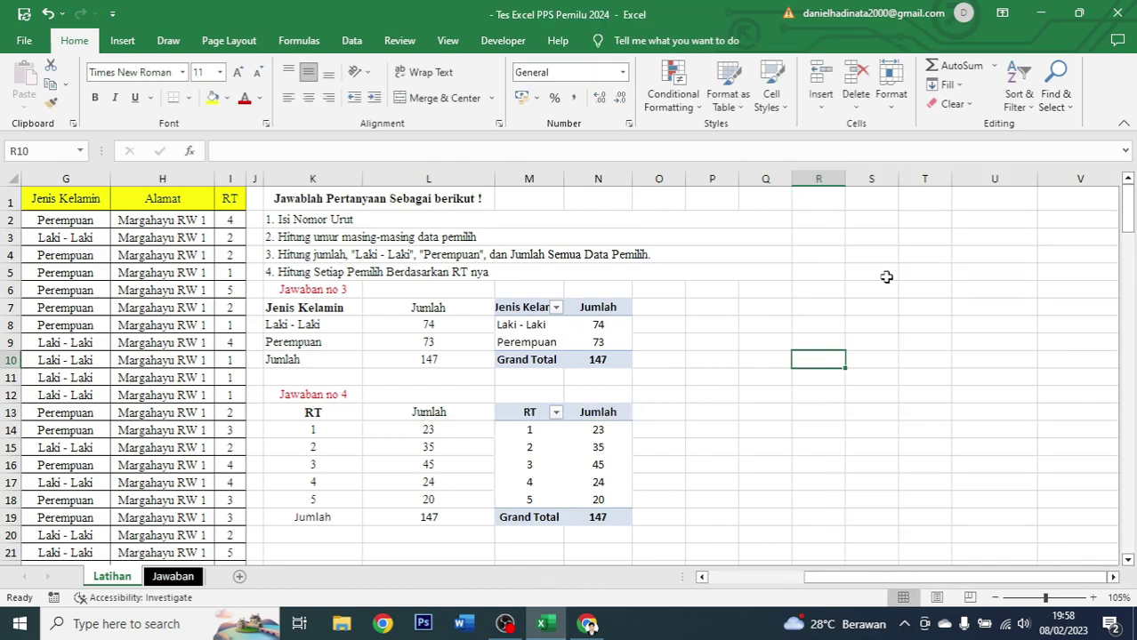
pyautogui.click(601, 398)
pyautogui.click(773, 580)
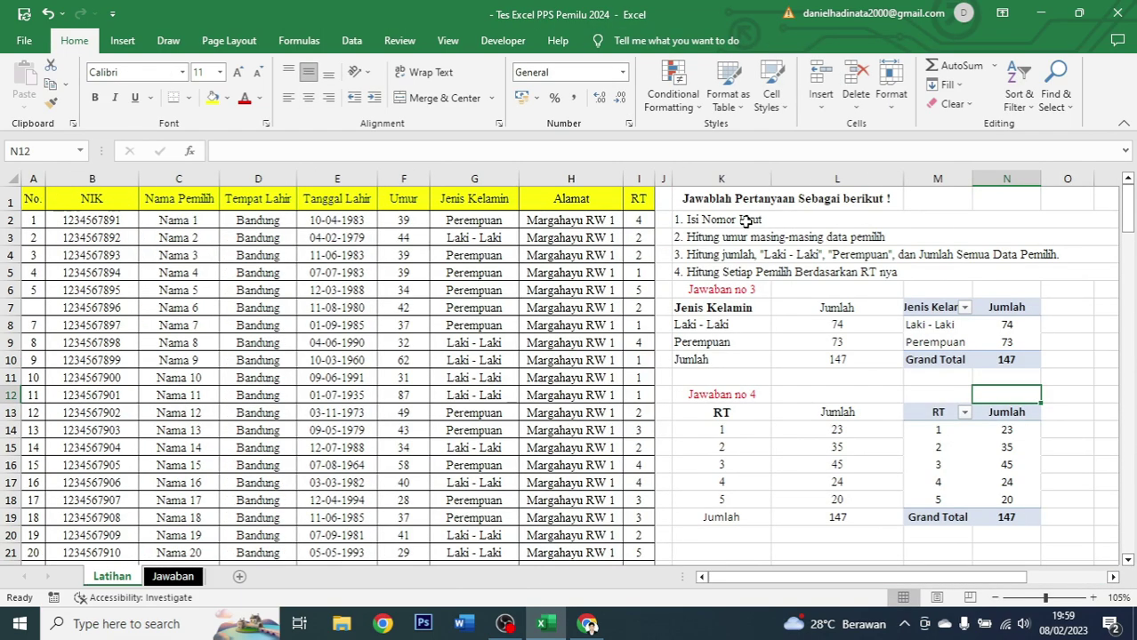
pyautogui.click(725, 219)
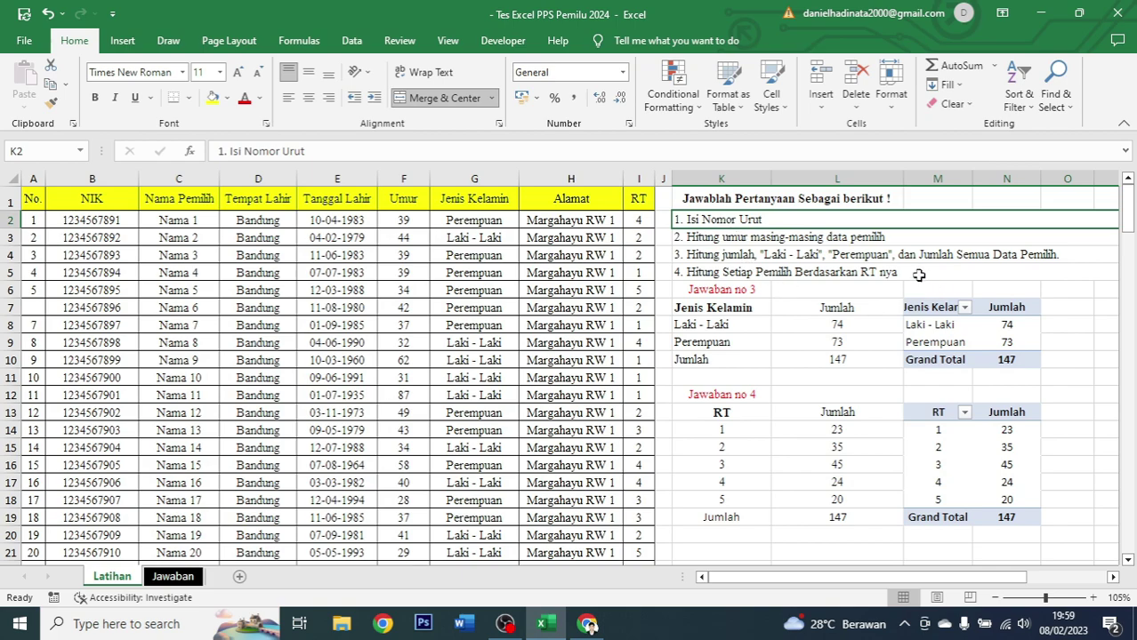
pyautogui.moveTo(916, 272); pyautogui.dragTo(803, 219)
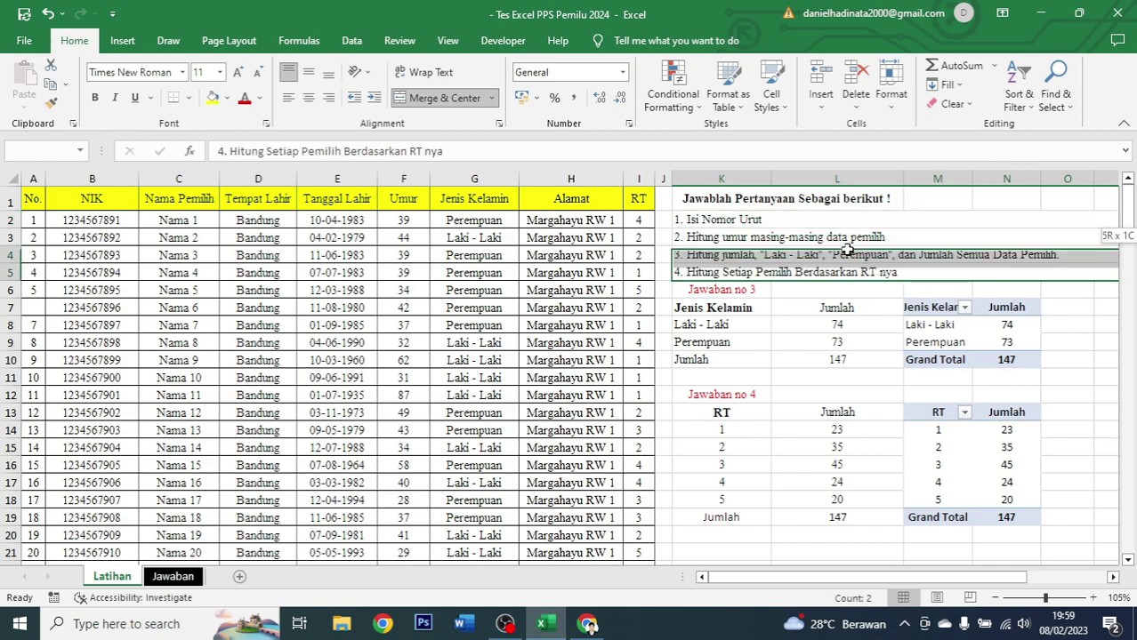
pyautogui.click(729, 553)
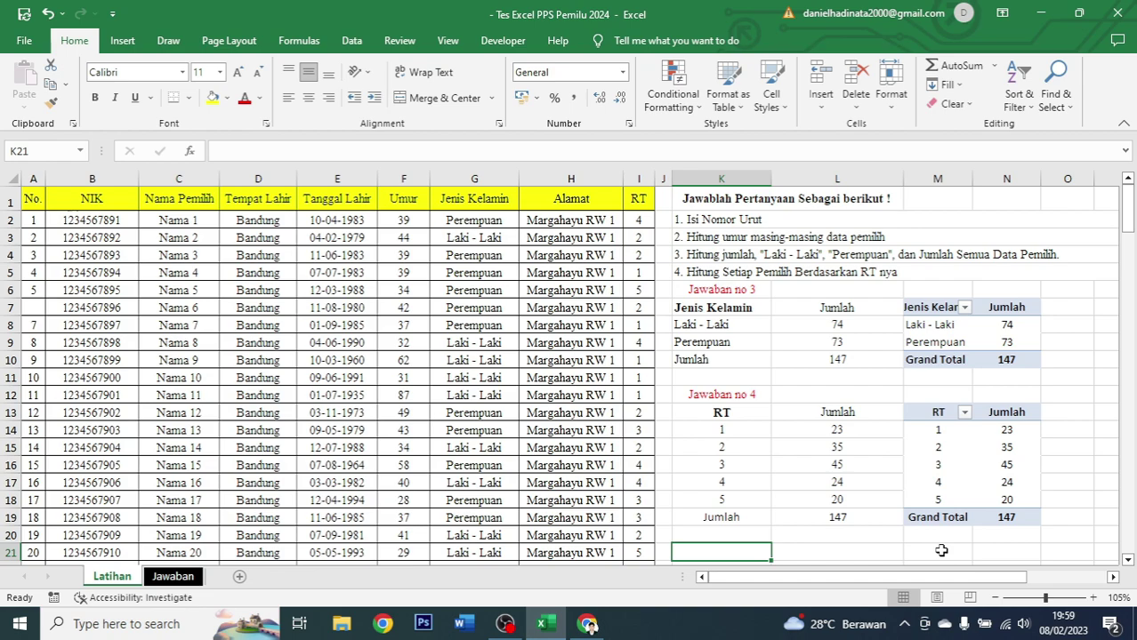